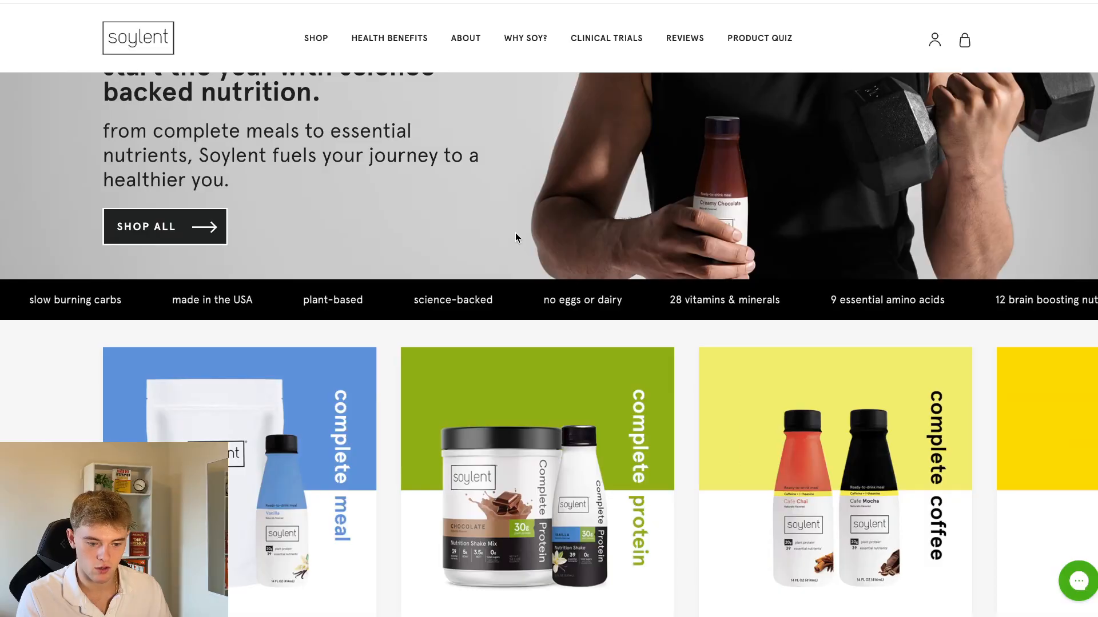
Open the creamy chocolate meal from Soylent's complete meal collection and go to its customer reviews
scroll(514, 248, down, 5)
scroll(513, 251, down, 3)
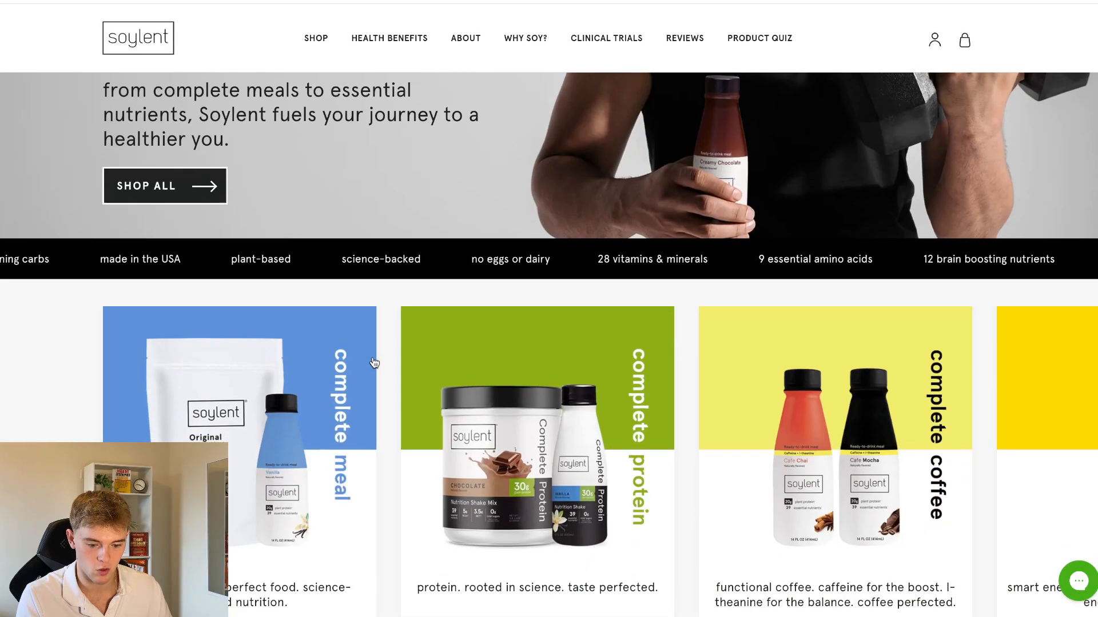
click(275, 266)
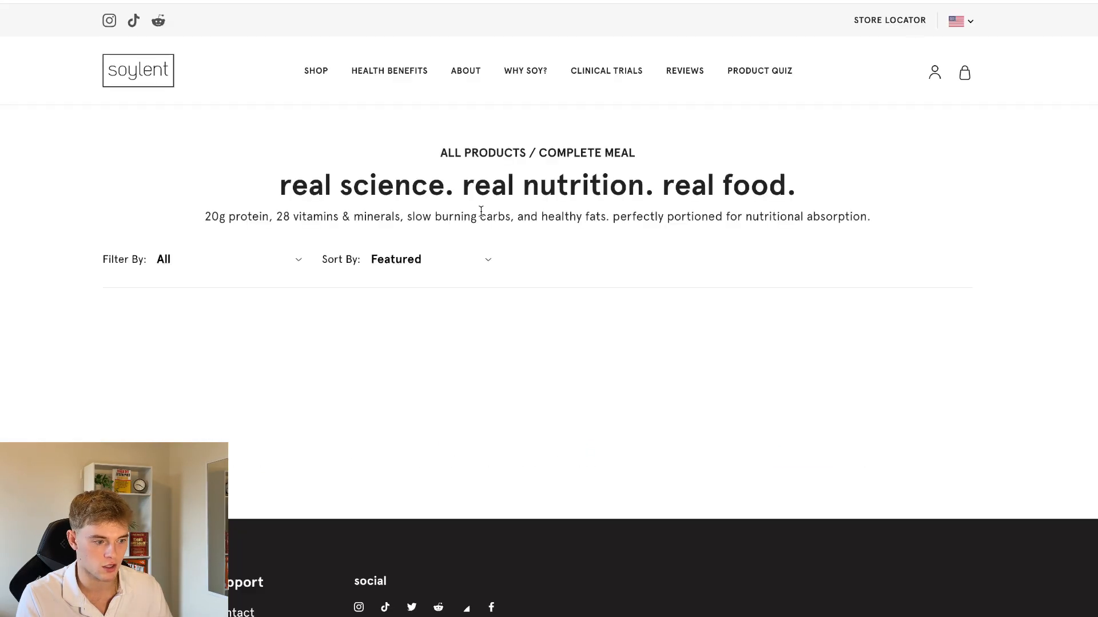
scroll(595, 269, down, 3)
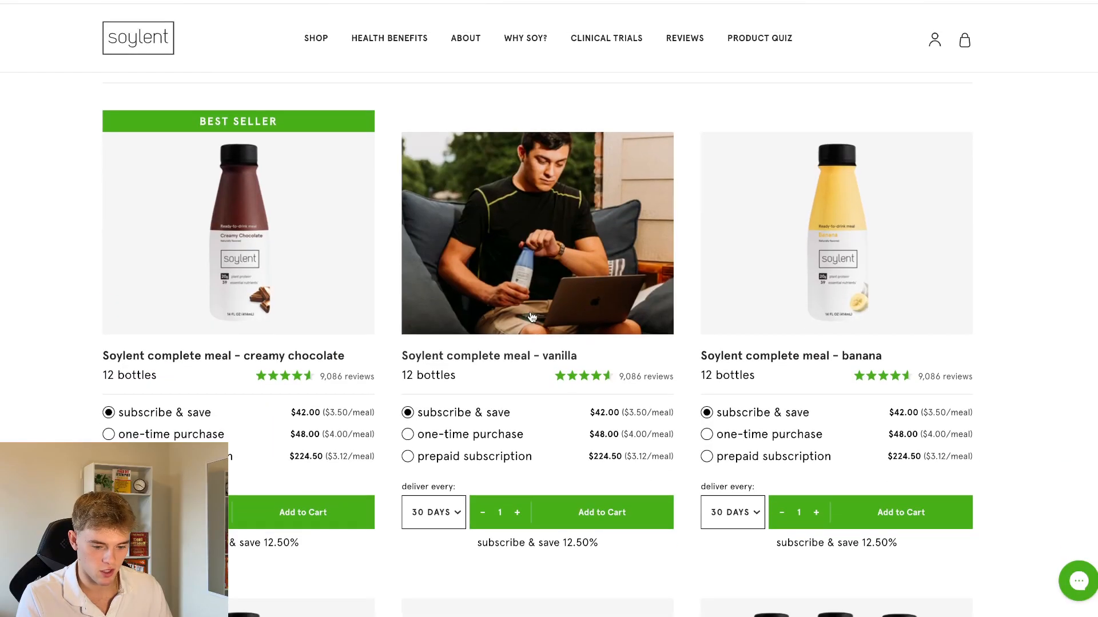
click(369, 261)
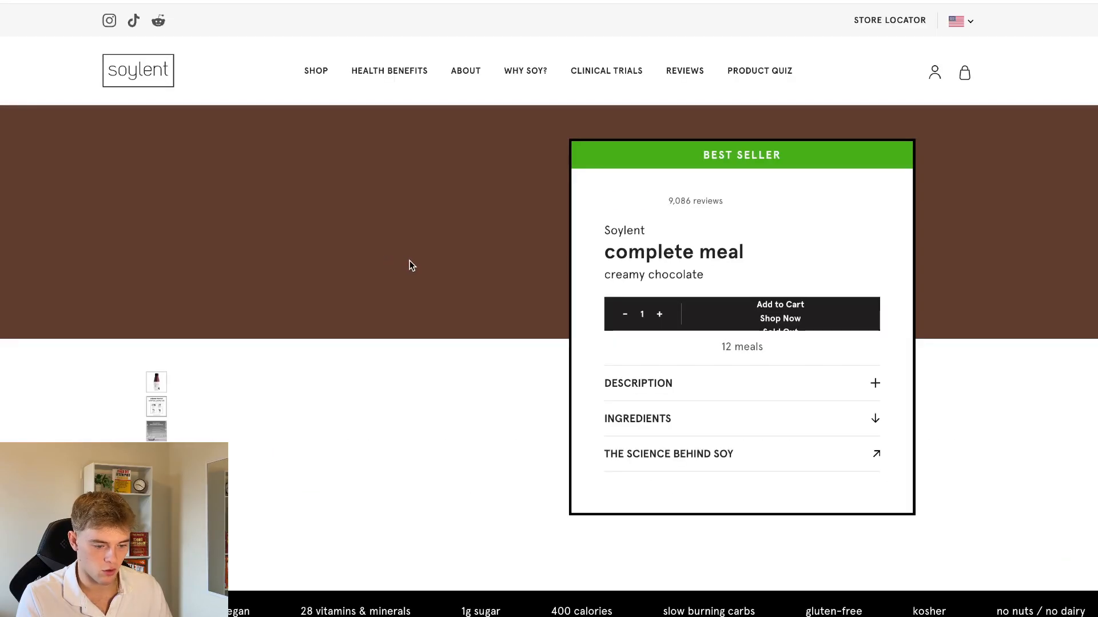
click(688, 210)
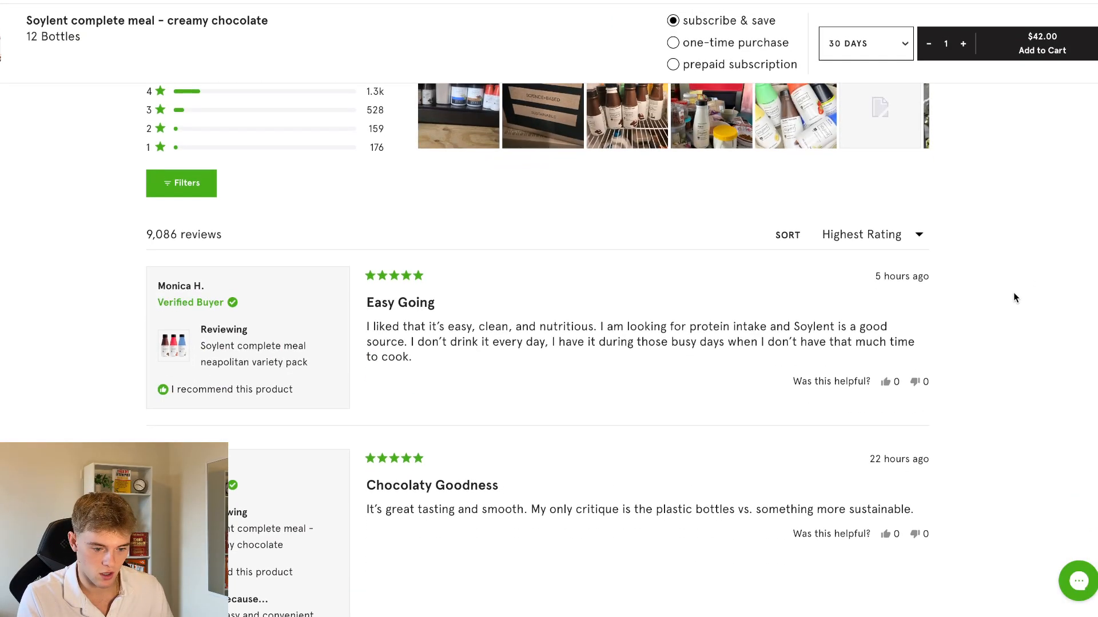
Select the body text of the "Easy Going" review
scroll(1013, 294, down, 1)
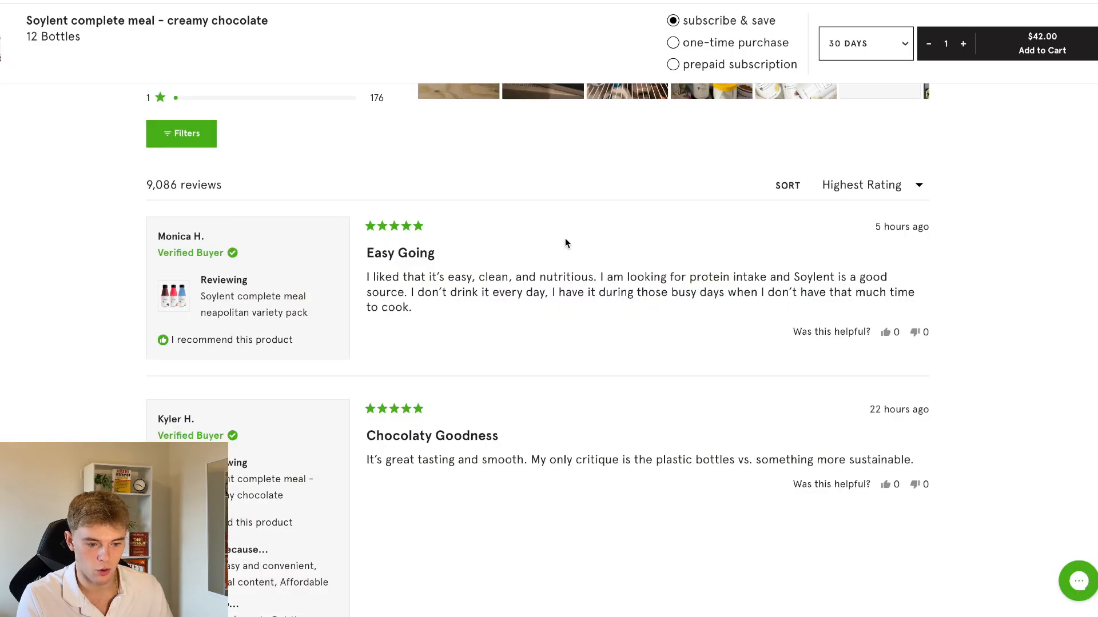
scroll(565, 239, down, 1)
double_click(551, 261)
triple_click(552, 261)
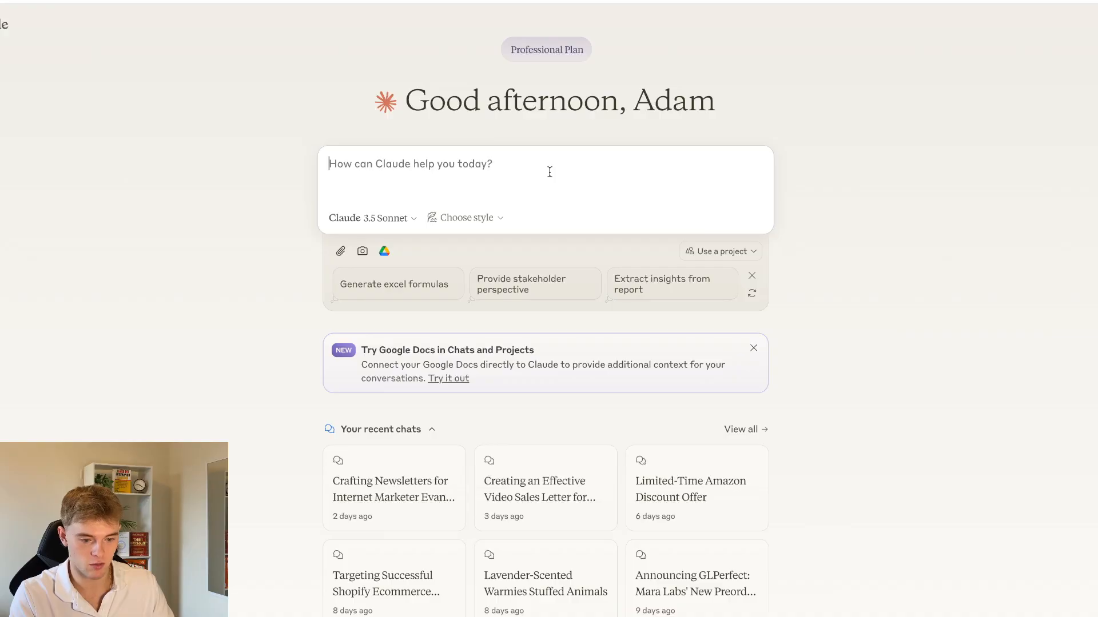
In Claude, begin a prompt with "I am about to give you a ton of reviews from our DTC ecommerce brand, Soylent."
text(I am about )
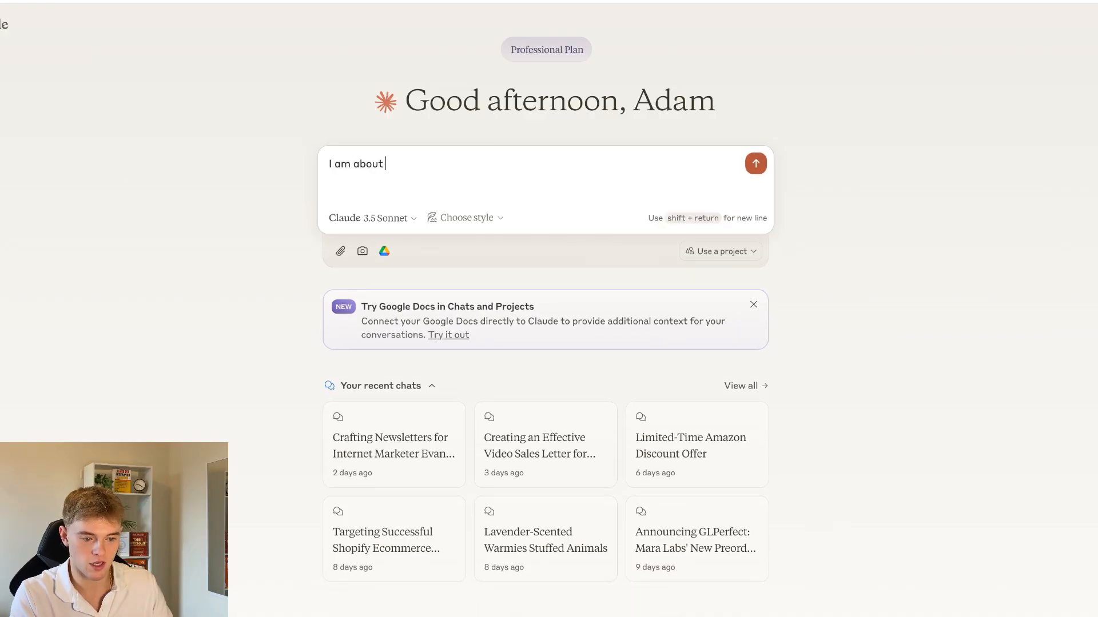
text(to give you )
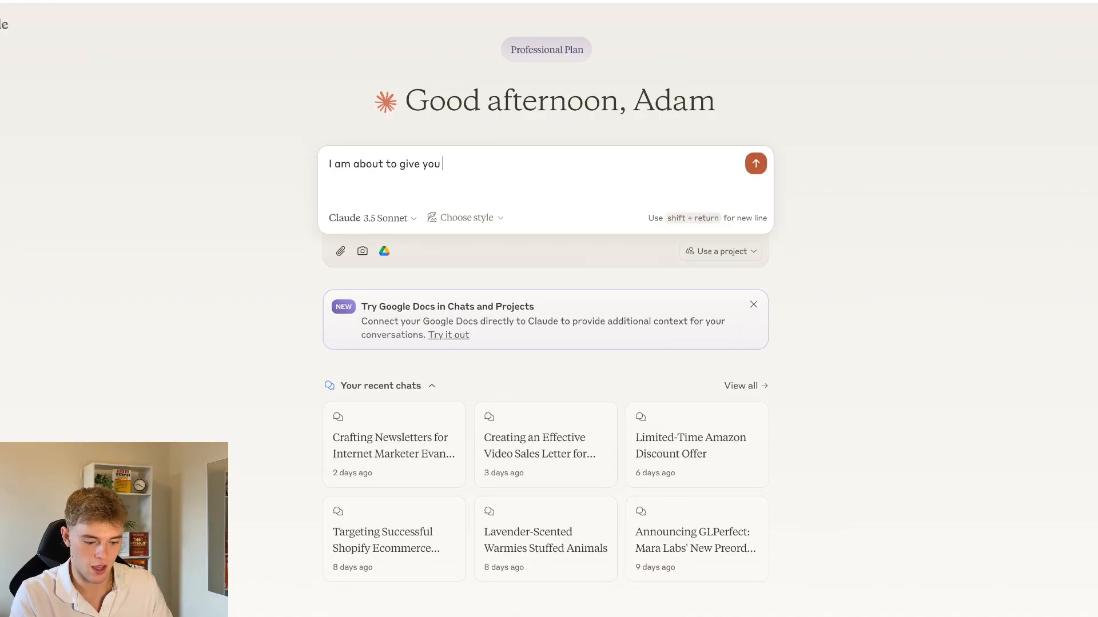
text(a ton of reviews f)
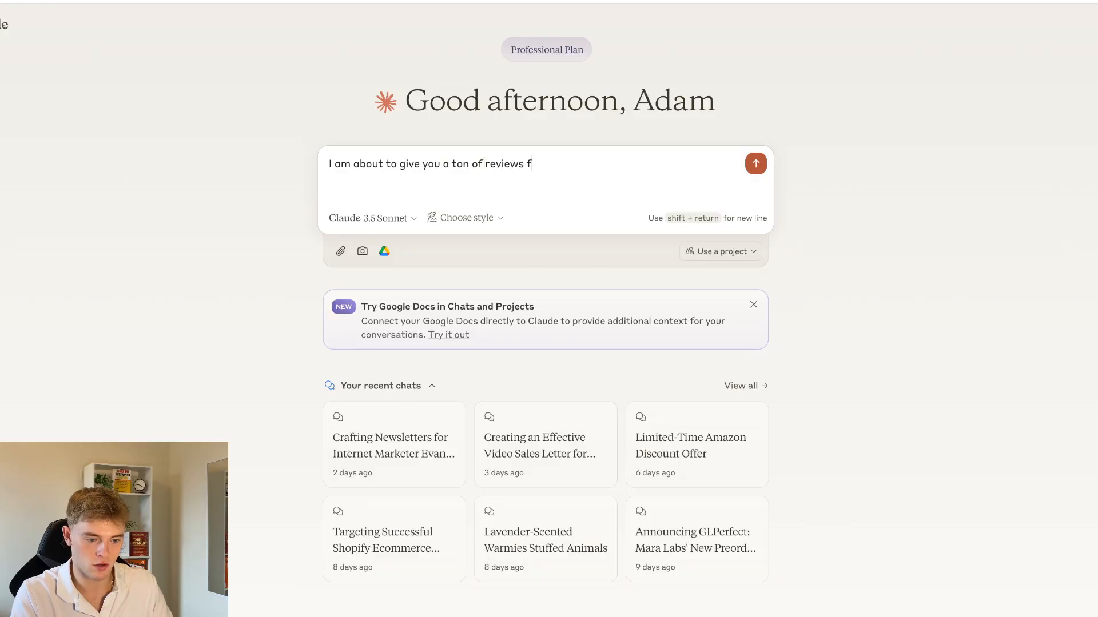
text(rom our DTC ecommer)
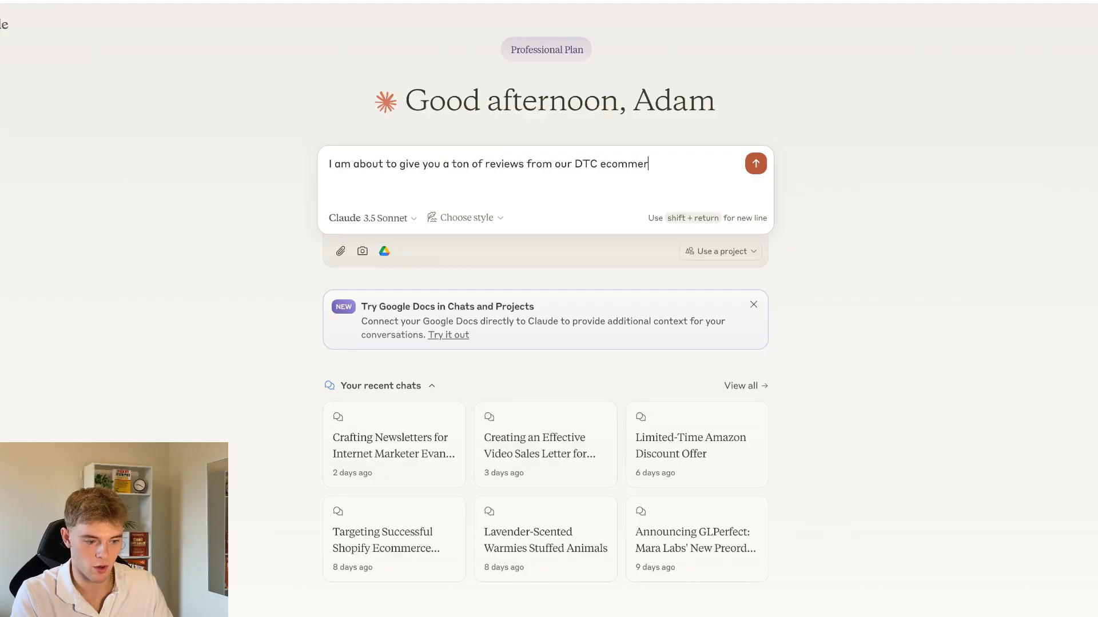
text(ce brand, So)
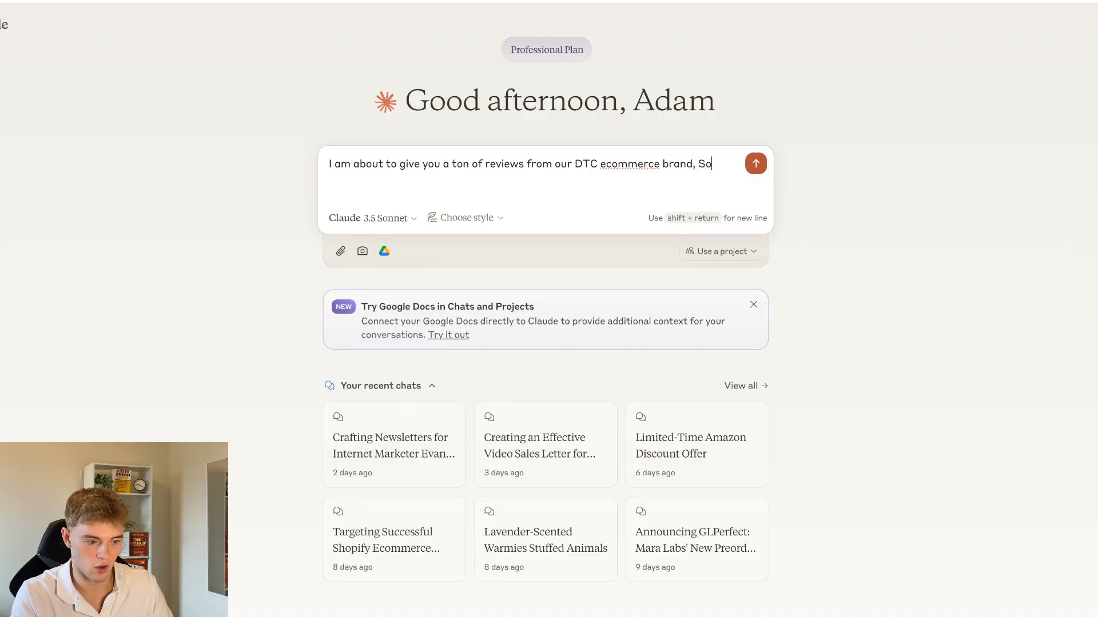
text(ylent. We are)
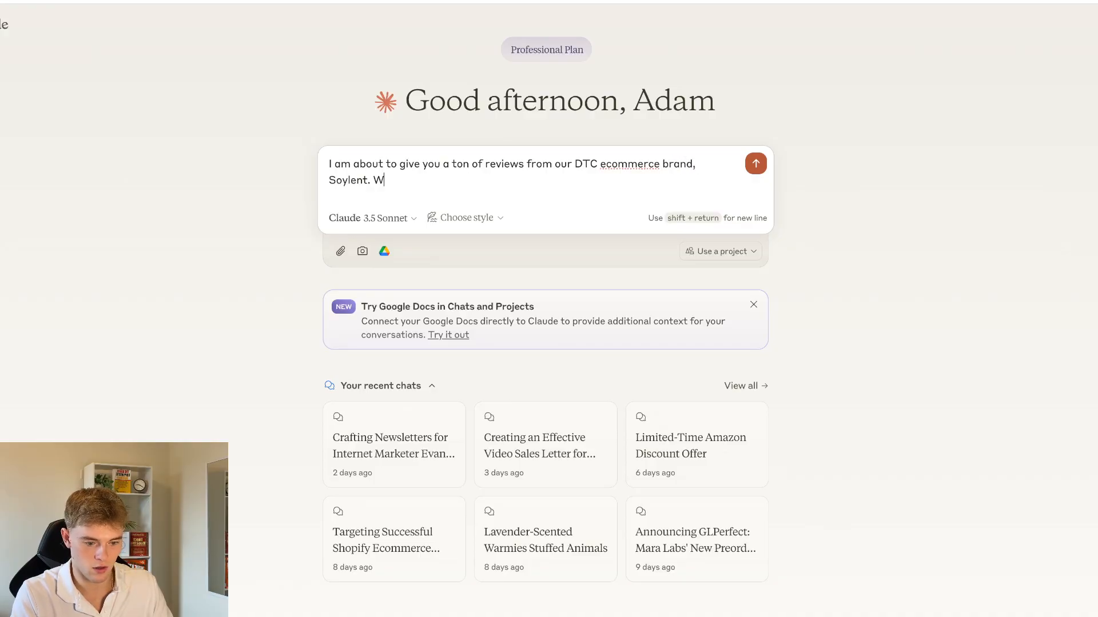
key(BackSpace)
key(BackSpace)
key(BackSpace)
key(BackSpace)
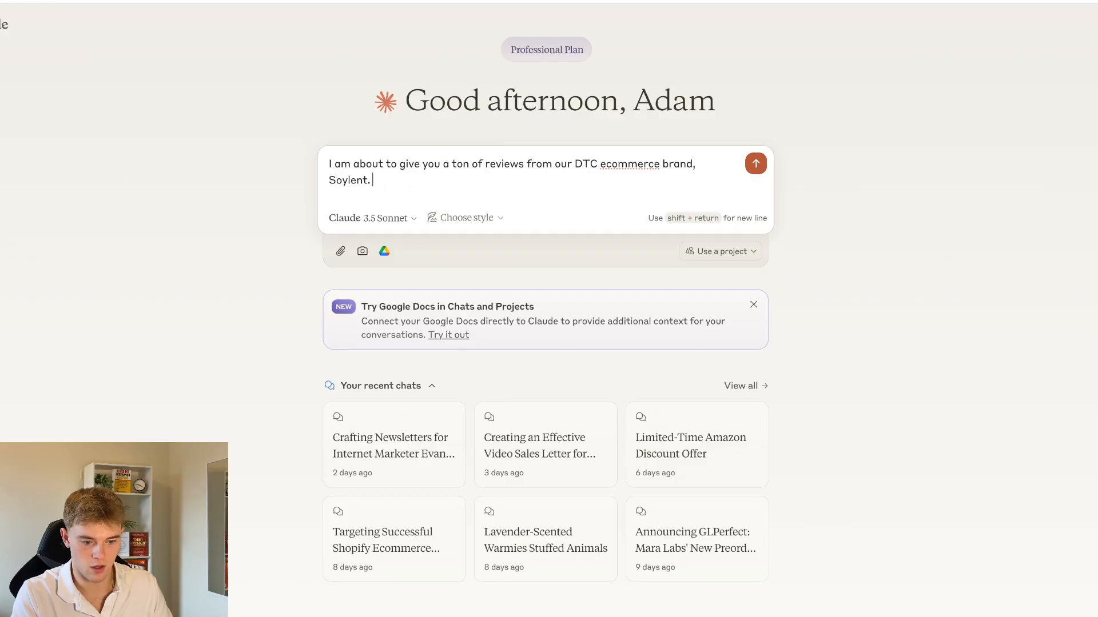
Continue the prompt with "Here is some information about our brand:" and start a new line below it
text(Here is some information about our brand)
key(shift+Return)
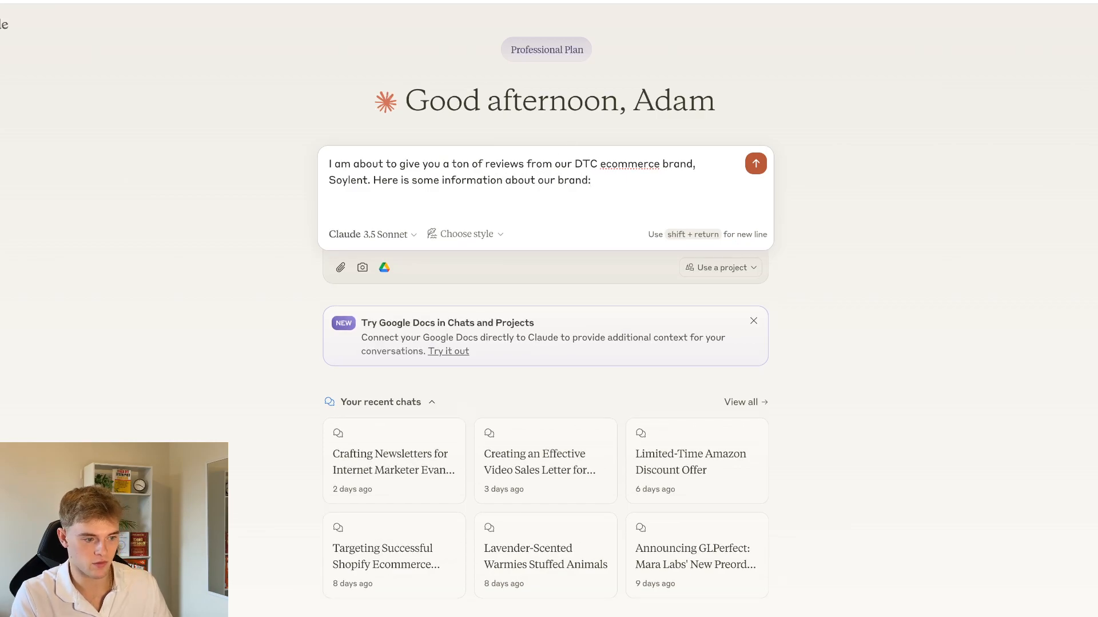
On the Soylent site, open the "Soylent: where science meets nutrition" about page and copy its brand description
click(776, 1)
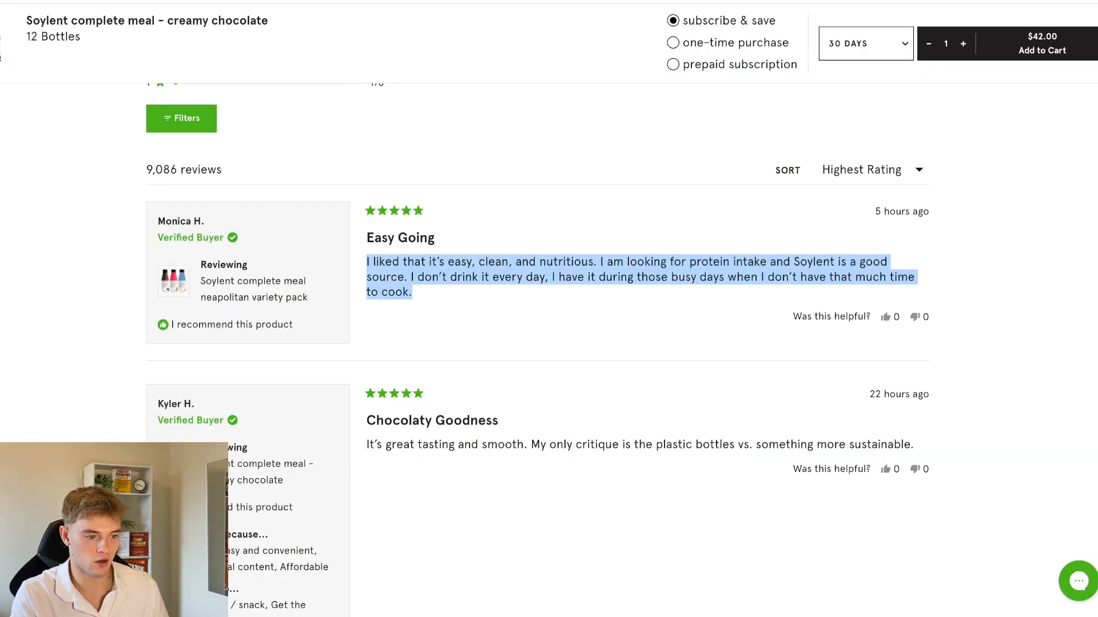
click(995, 225)
scroll(997, 222, up, 15)
scroll(569, 123, up, 20)
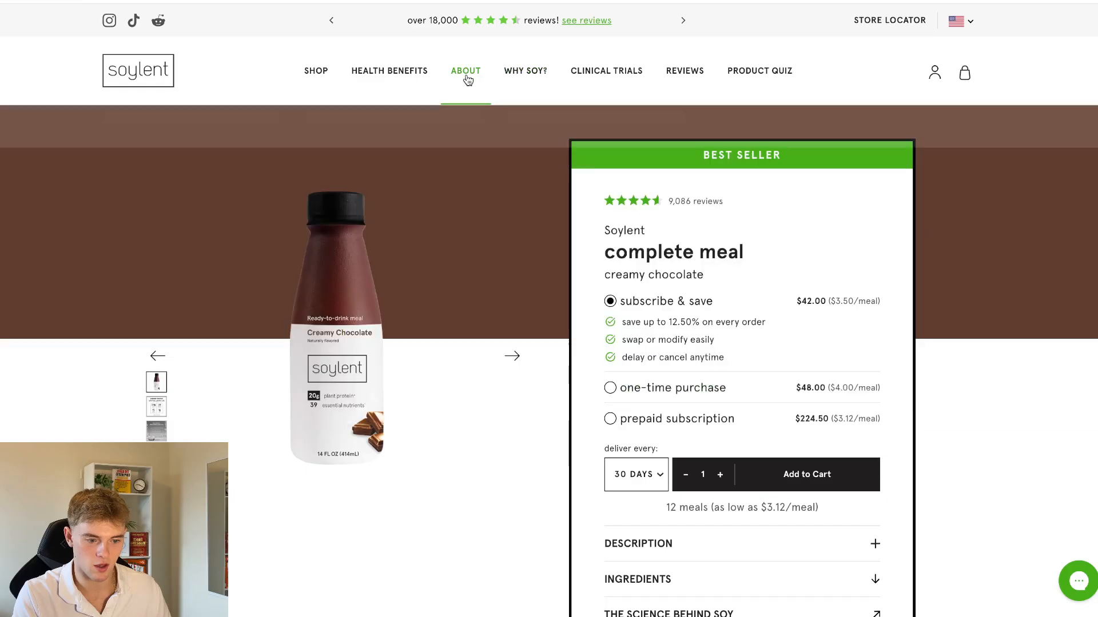
mouse_move(475, 73)
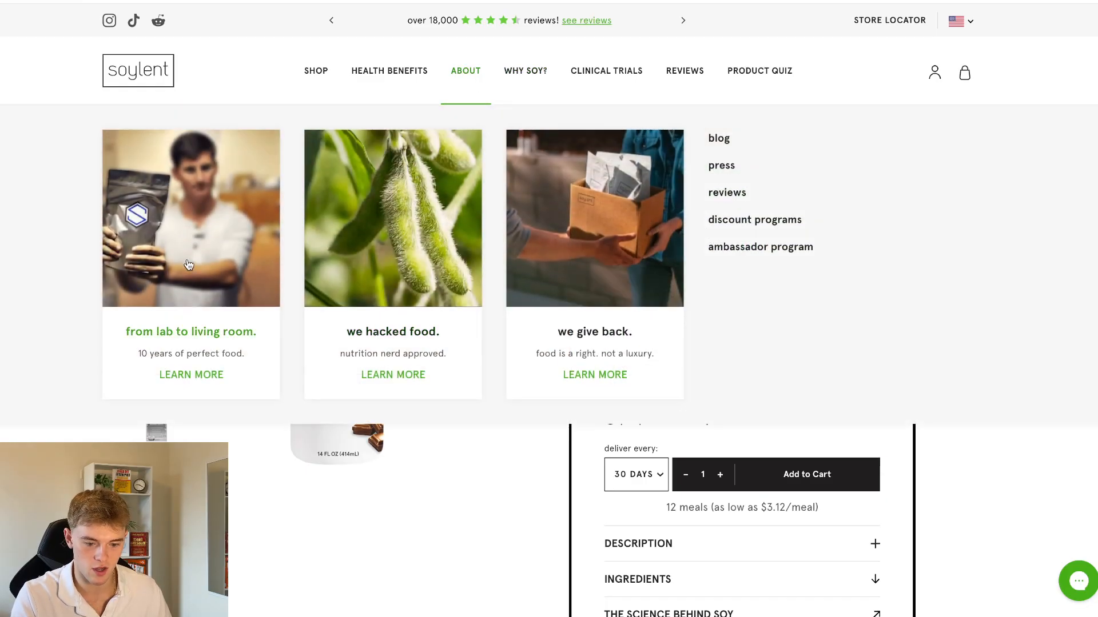
click(323, 231)
scroll(306, 336, down, 15)
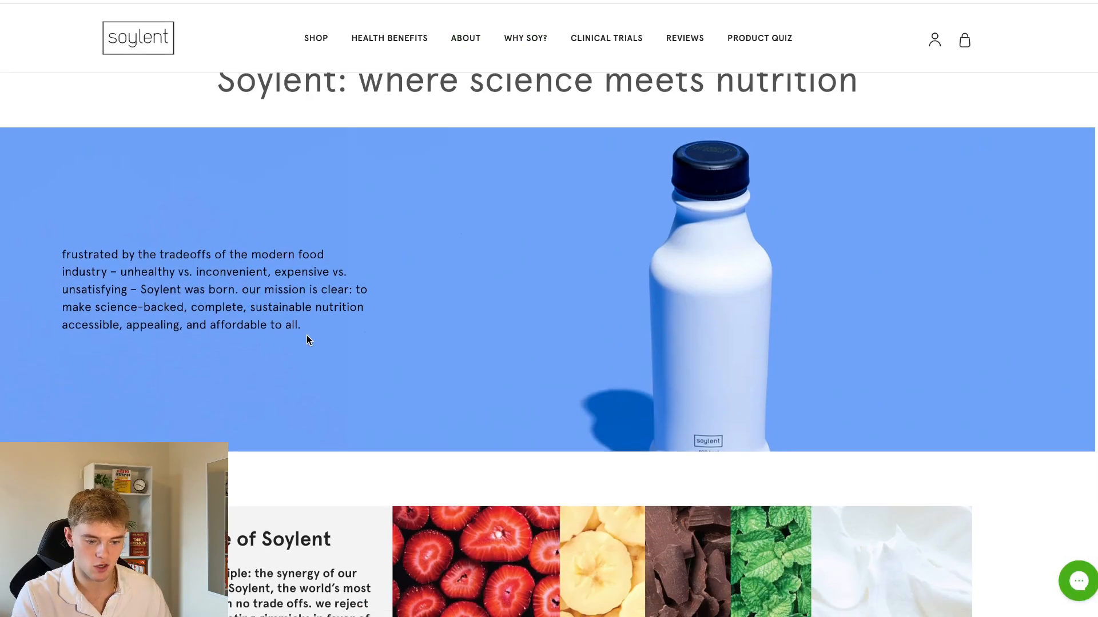
scroll(309, 335, up, 8)
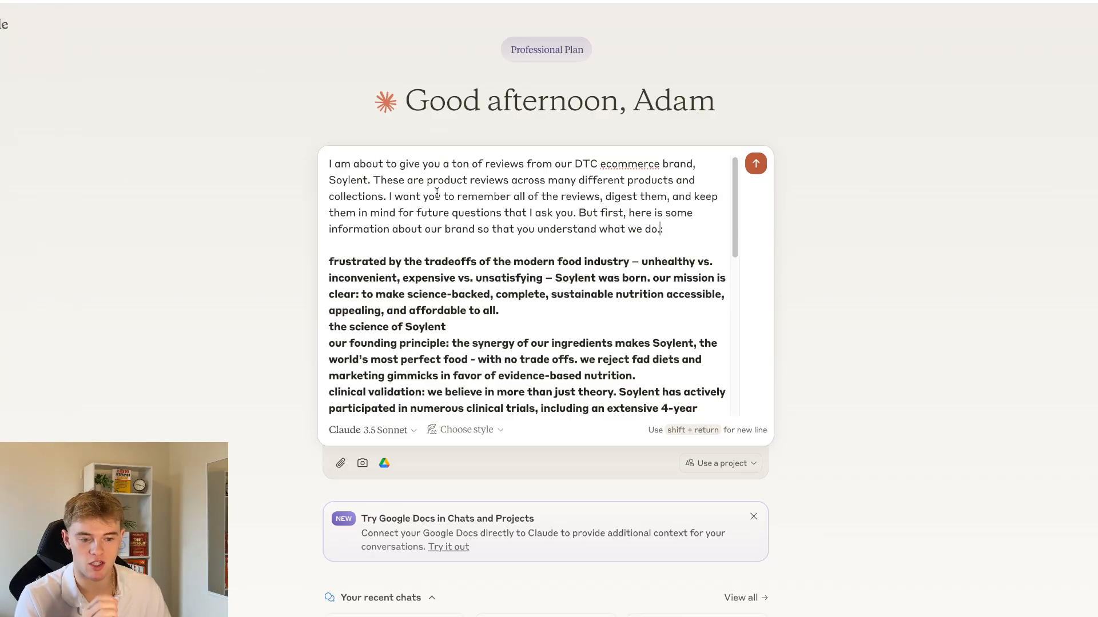
Remove the stray period before the colon at the end of the prompt's introductory paragraph
drag(436, 180, 664, 233)
click(662, 235)
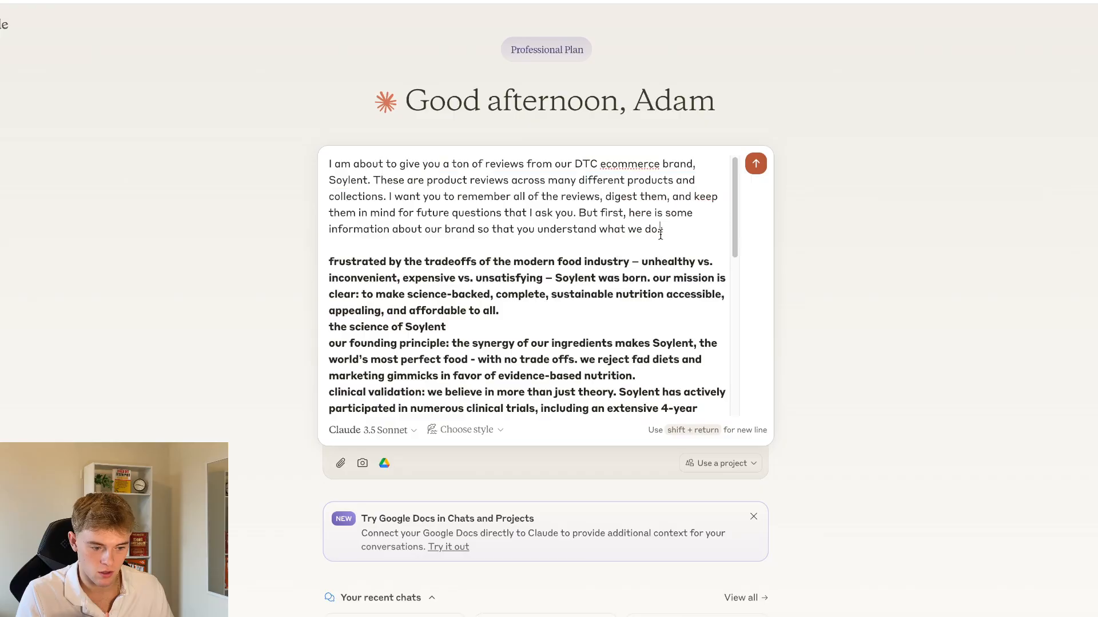
key(BackSpace)
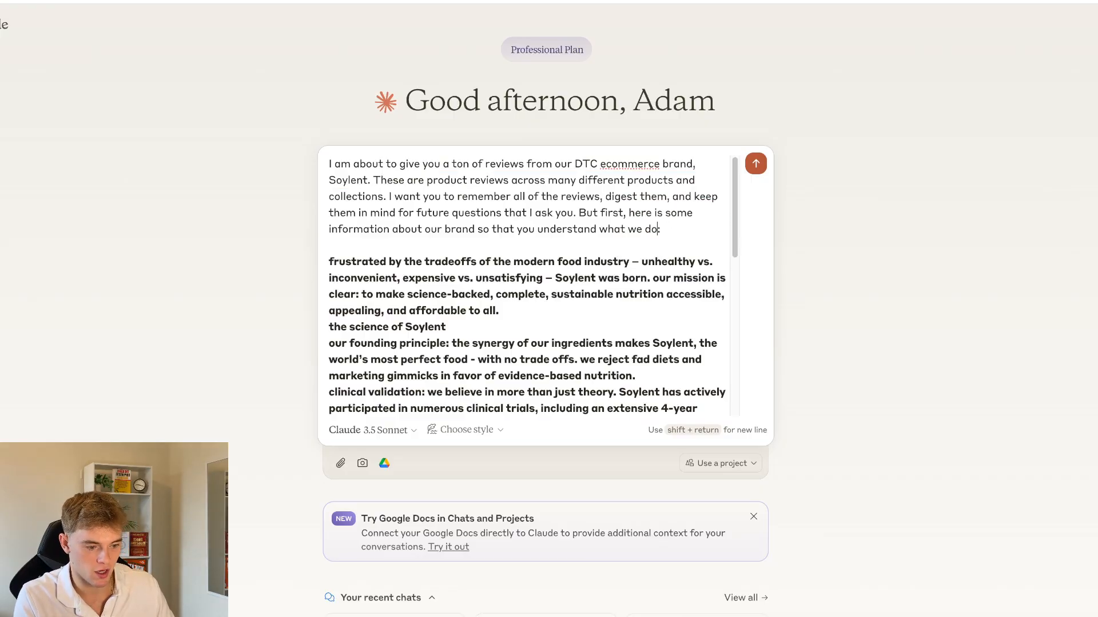
click(694, 247)
Check the pasted Soylent brand text through to its end, send the prompt to Claude and read the reply
click(858, 2)
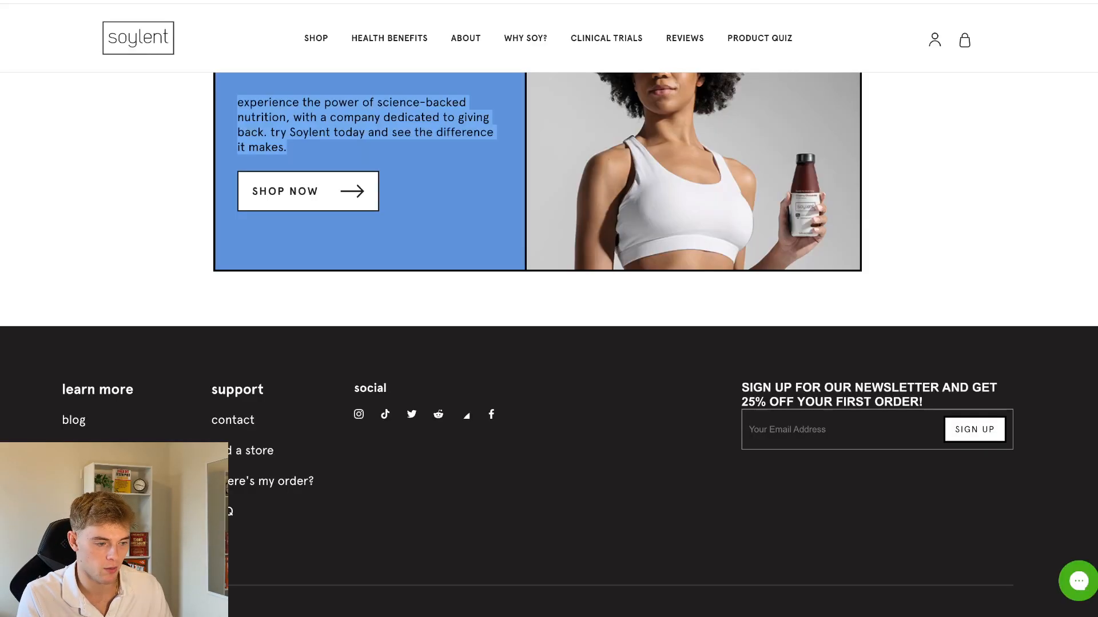
scroll(850, 143, up, 15)
click(898, 1)
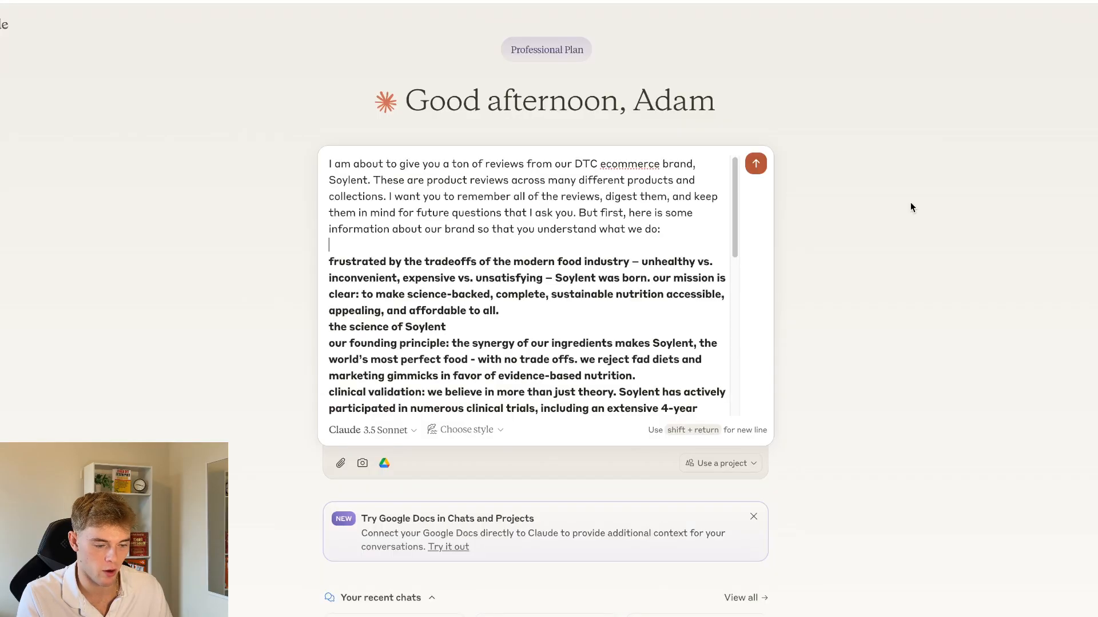
scroll(728, 396, down, 2)
scroll(632, 257, down, 8)
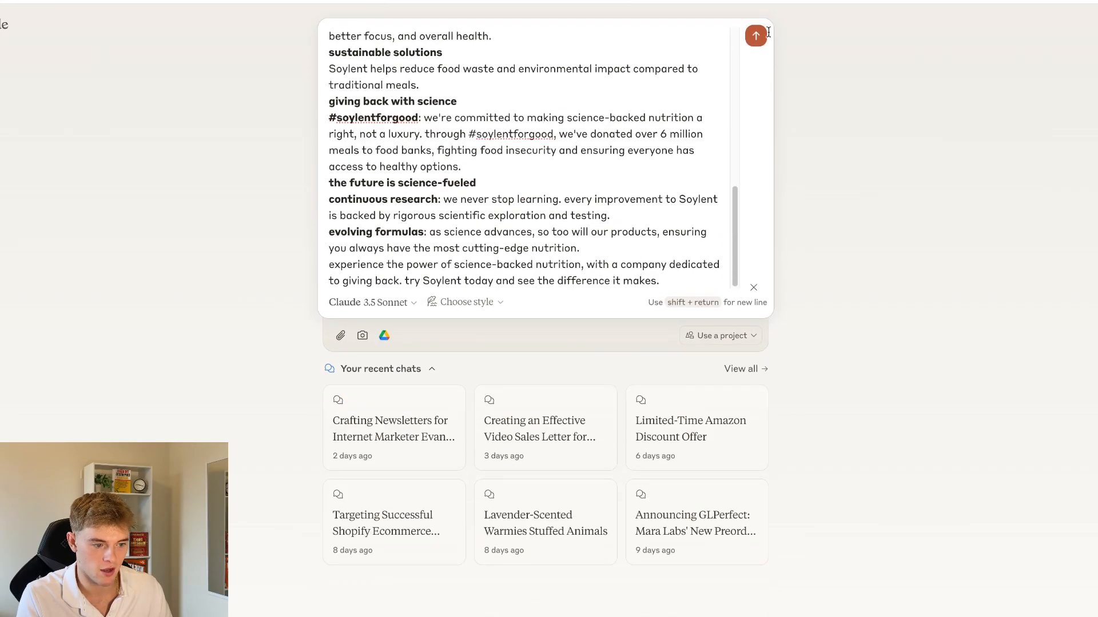
click(756, 36)
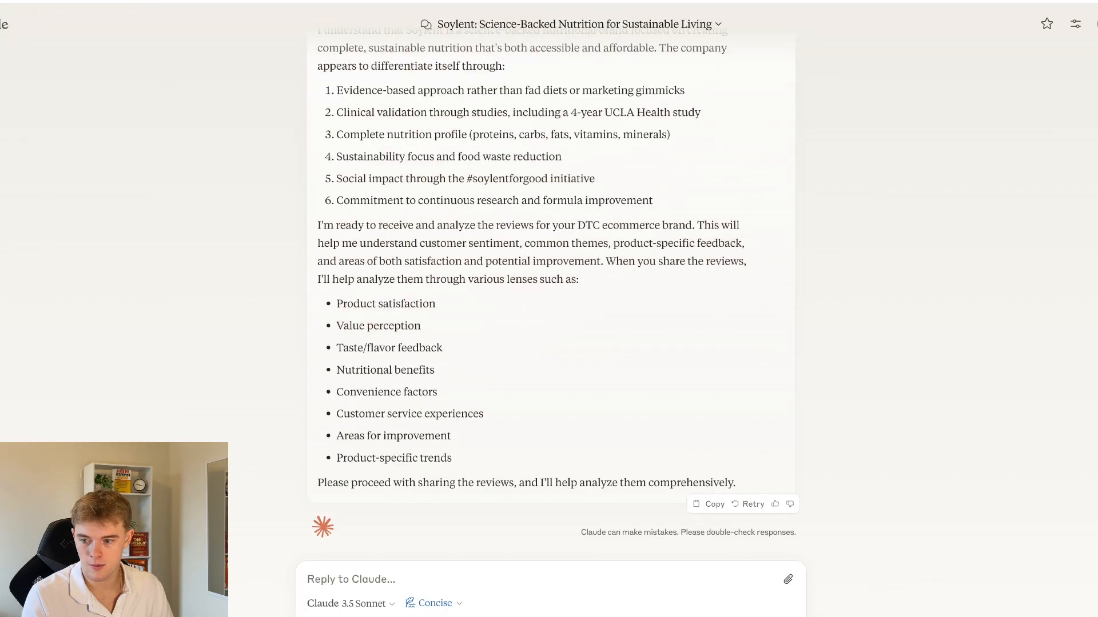
scroll(551, 286, up, 2)
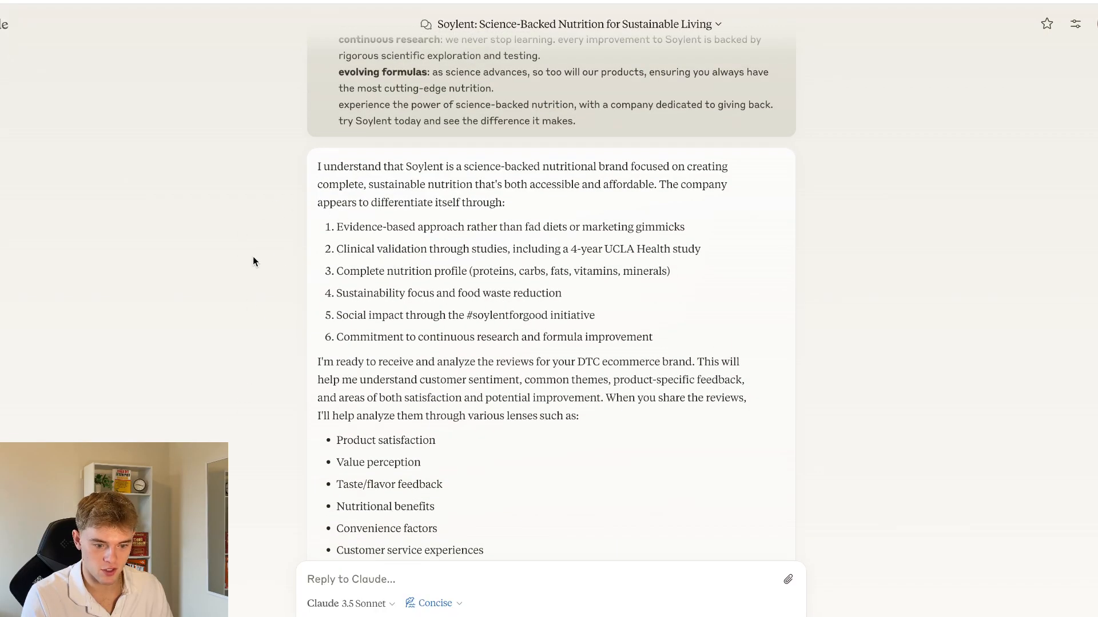
scroll(219, 276, down, 2)
Return to the Soylent site's home page and open the complete meal collection
key(ctrl+Tab)
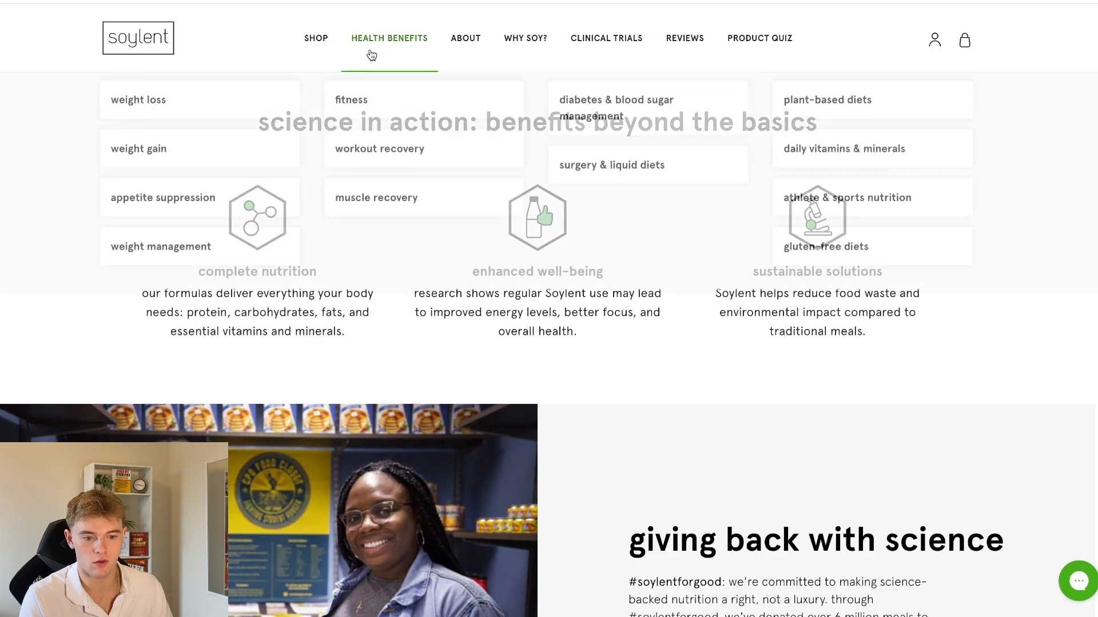
mouse_move(356, 71)
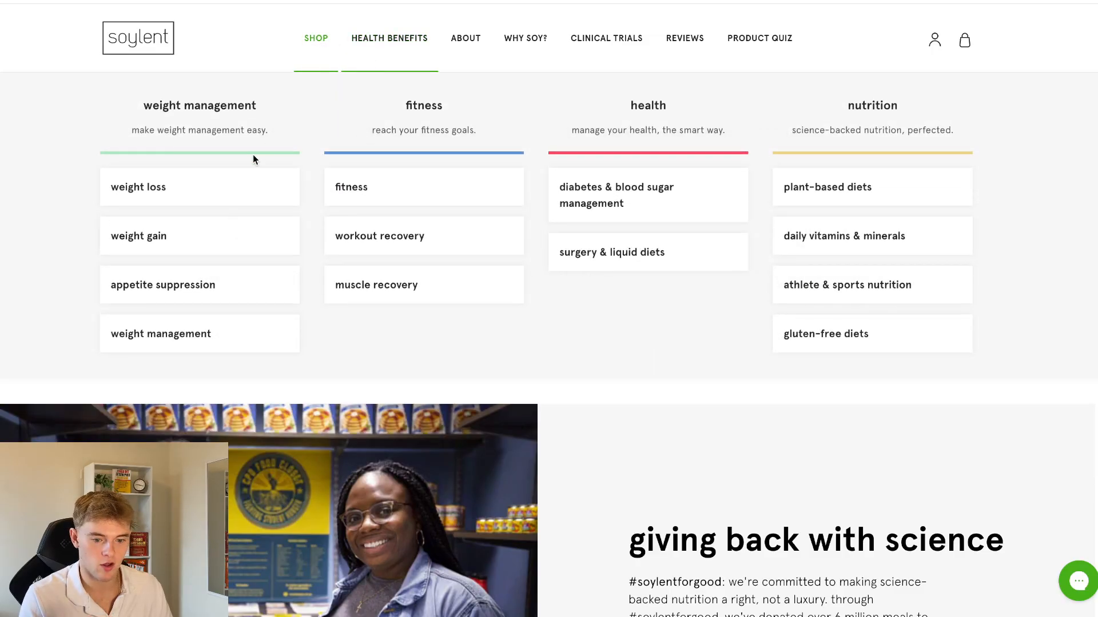
click(168, 38)
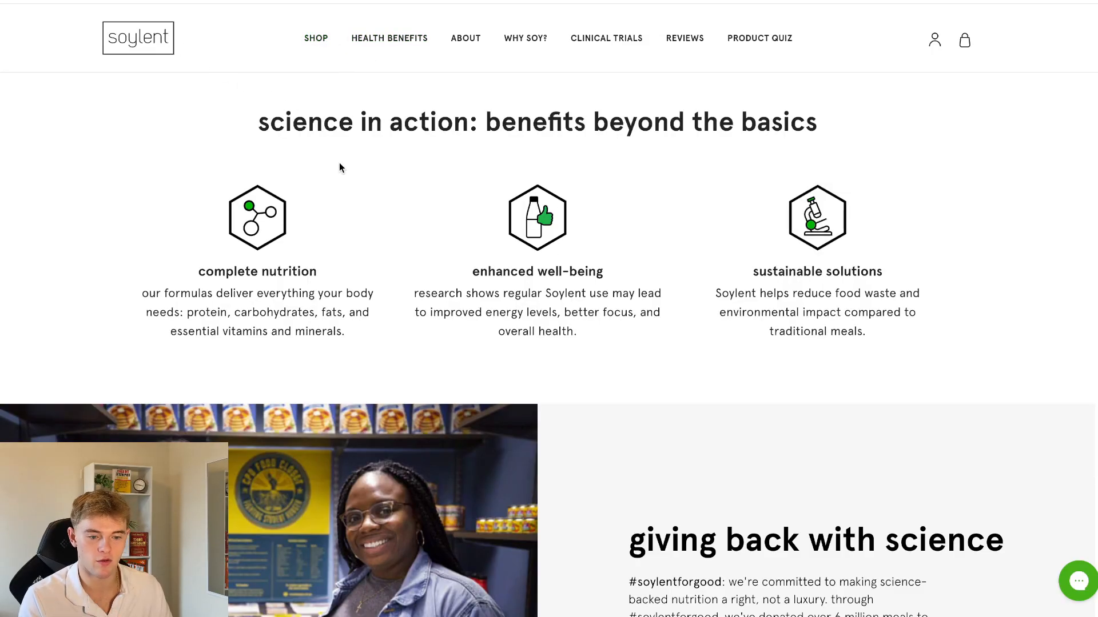
scroll(457, 214, down, 2)
scroll(458, 214, down, 9)
scroll(460, 262, up, 4)
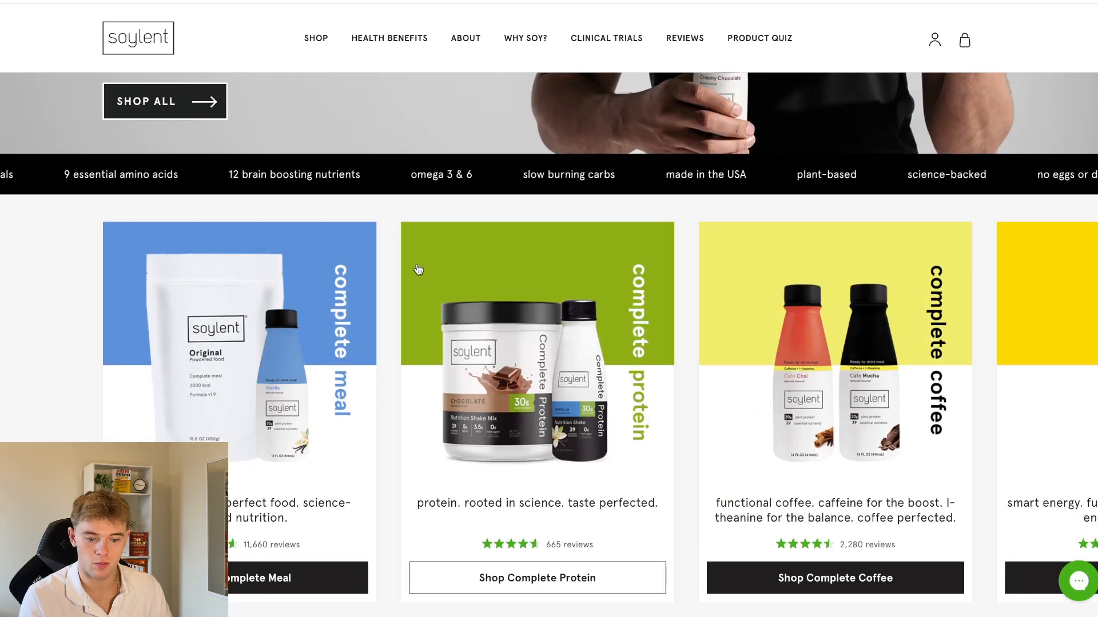
click(253, 283)
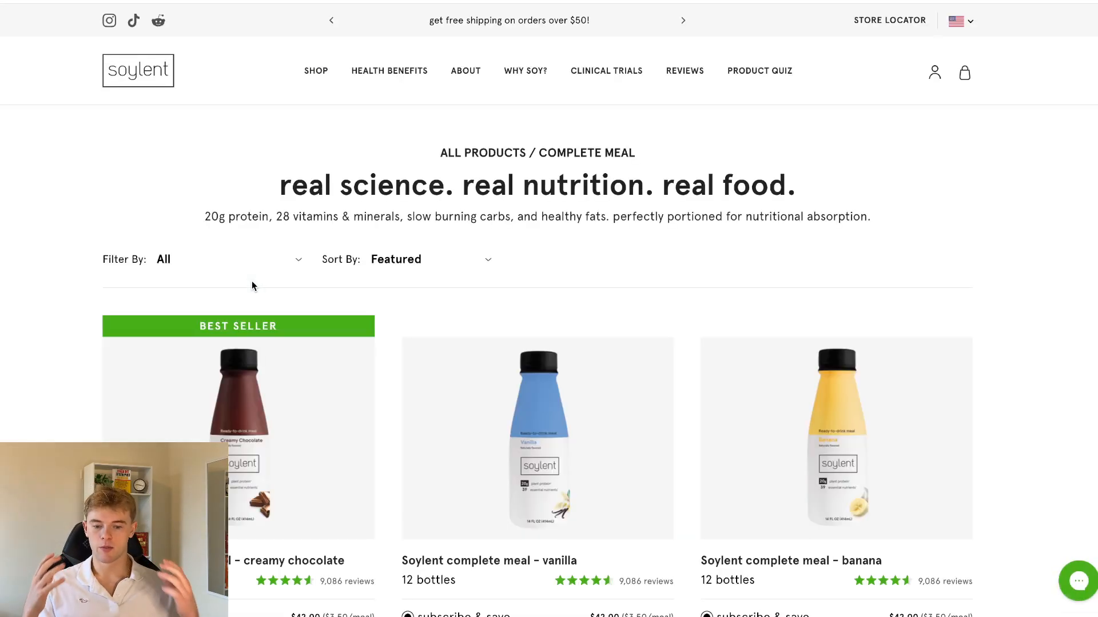
Open the best-selling creamy chocolate complete meal and go to its customer reviews
scroll(252, 284, down, 1)
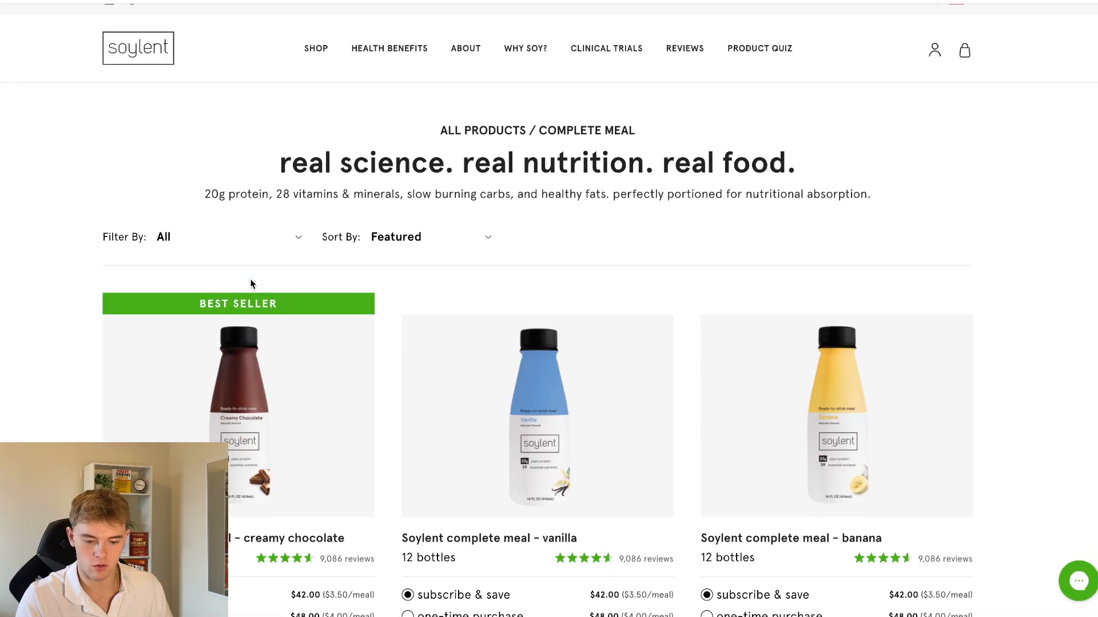
click(235, 403)
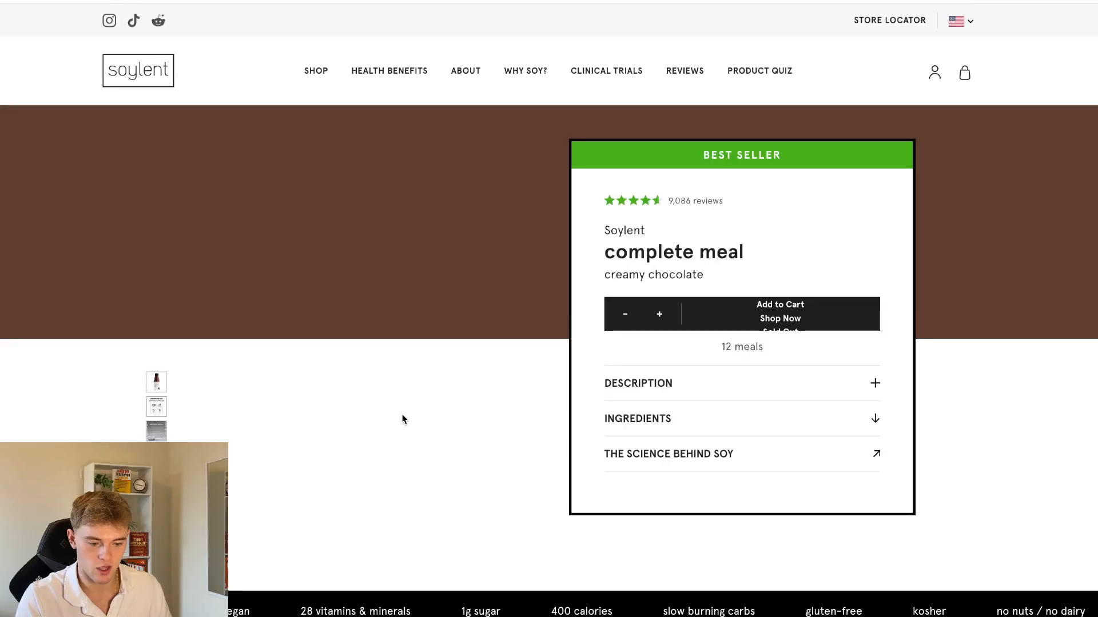
click(688, 200)
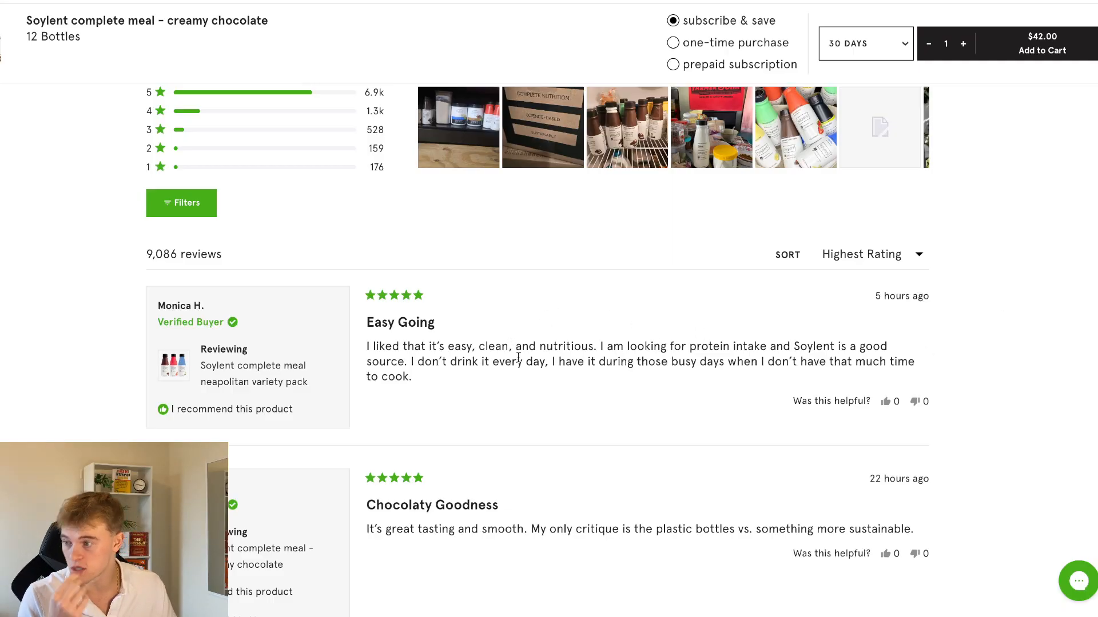
Read the "Easy Going" customer review, examining what the buyer likes, what they seek and when they drink Soylent
scroll(515, 359, down, 1)
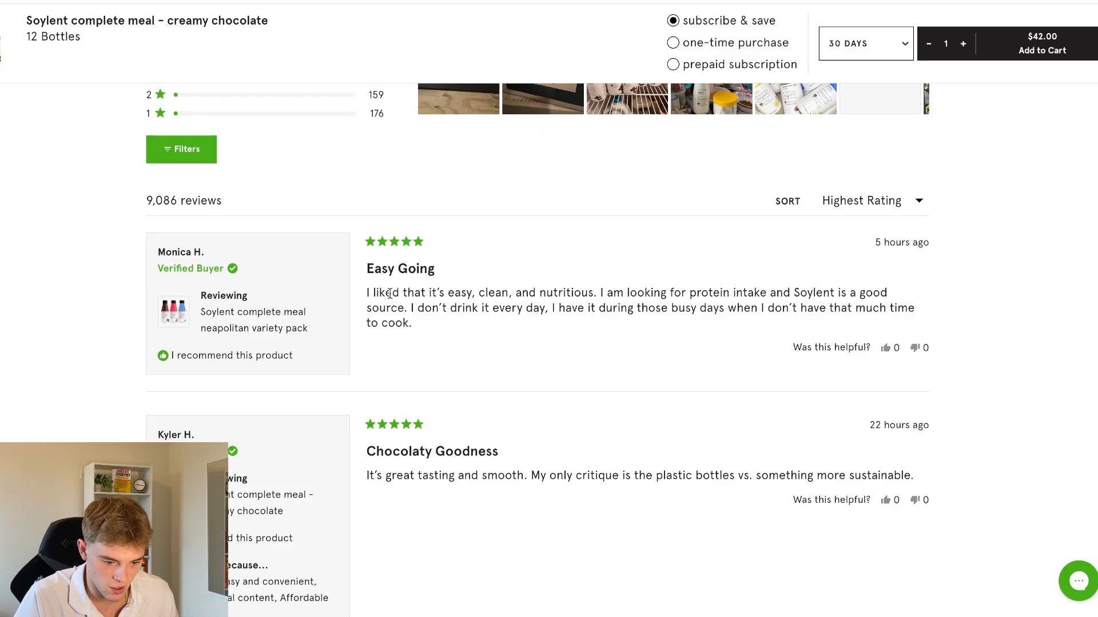
mouse_move(563, 295)
mouse_down()
mouse_move(454, 297)
mouse_move(554, 284)
mouse_up()
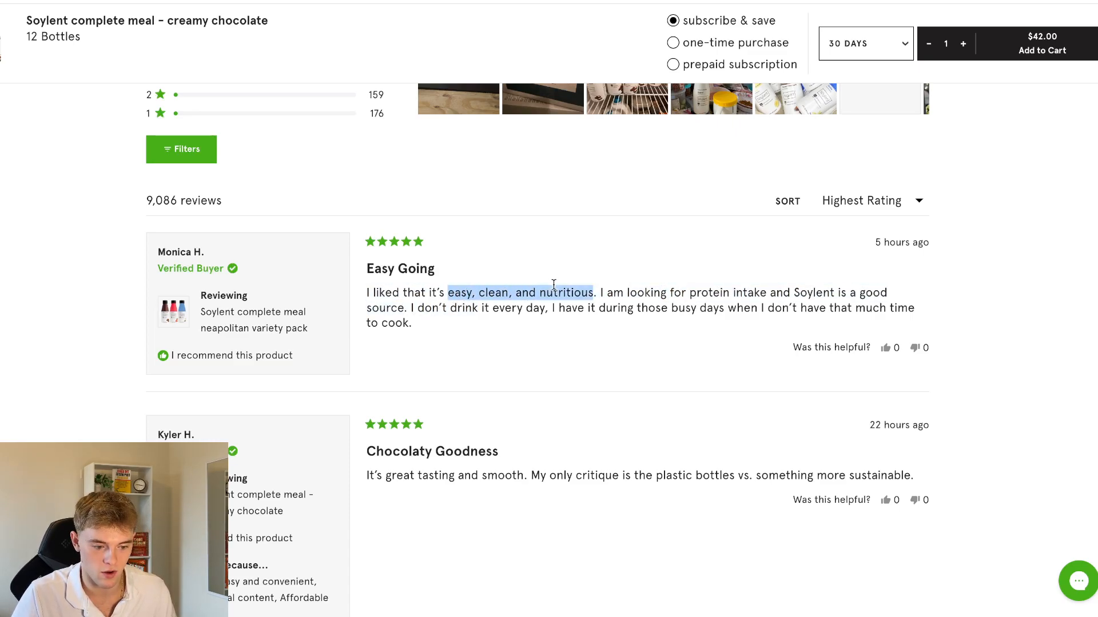
click(562, 280)
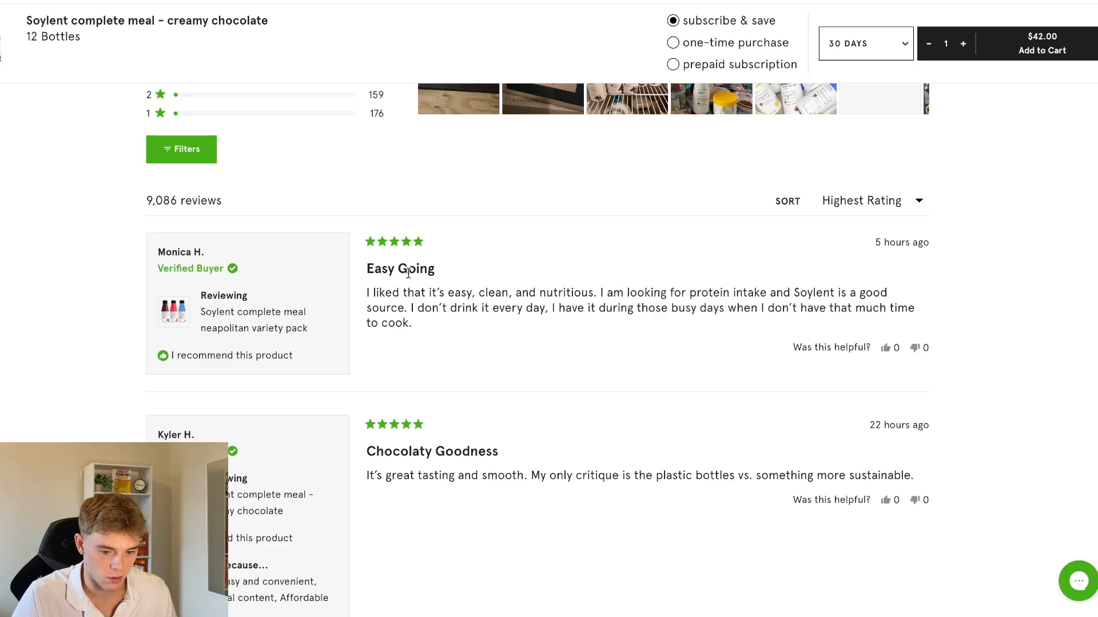
drag(627, 293, 757, 294)
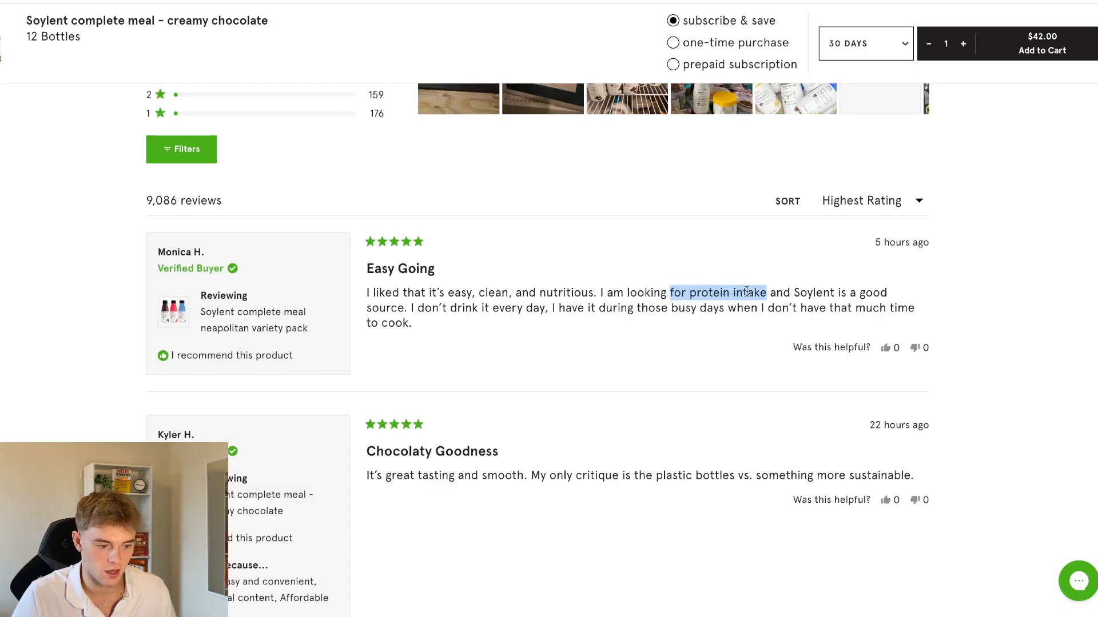
click(746, 291)
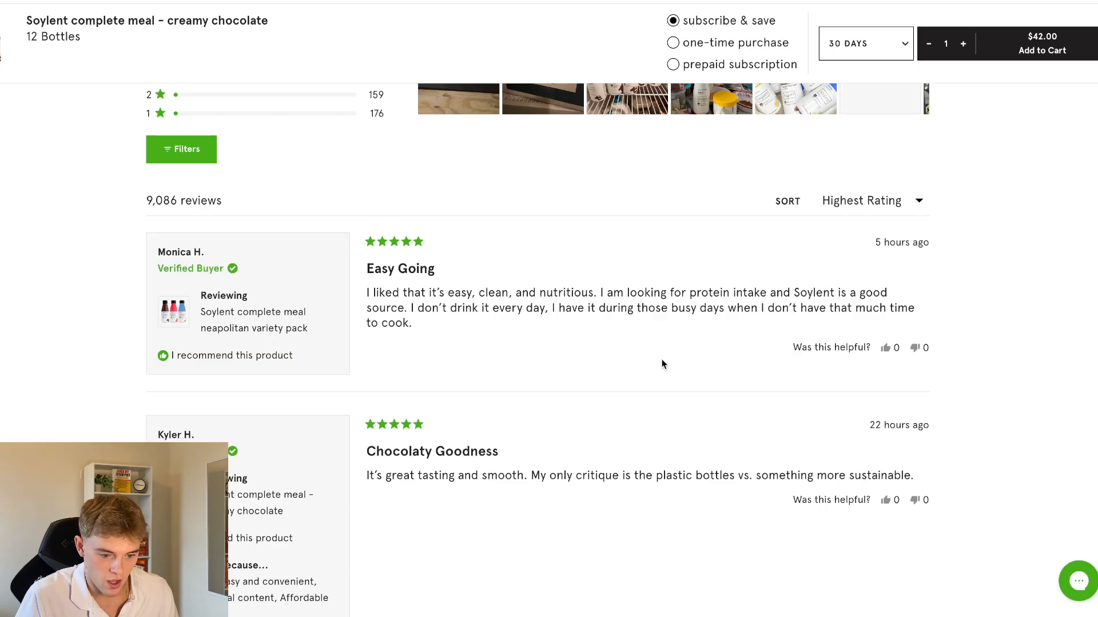
scroll(631, 359, down, 1)
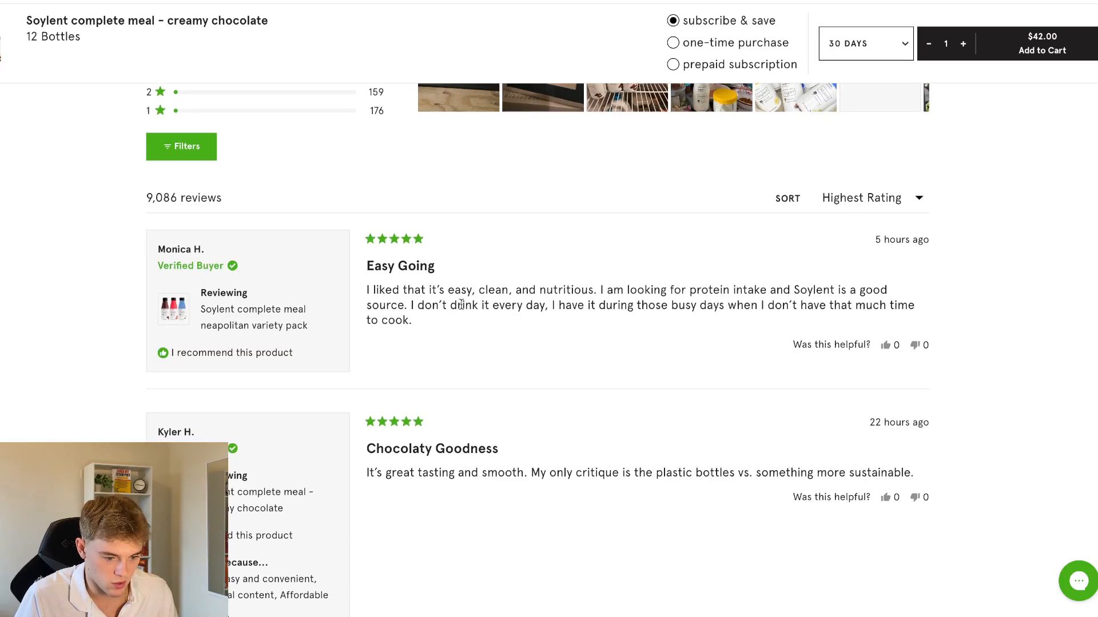
drag(658, 306, 703, 306)
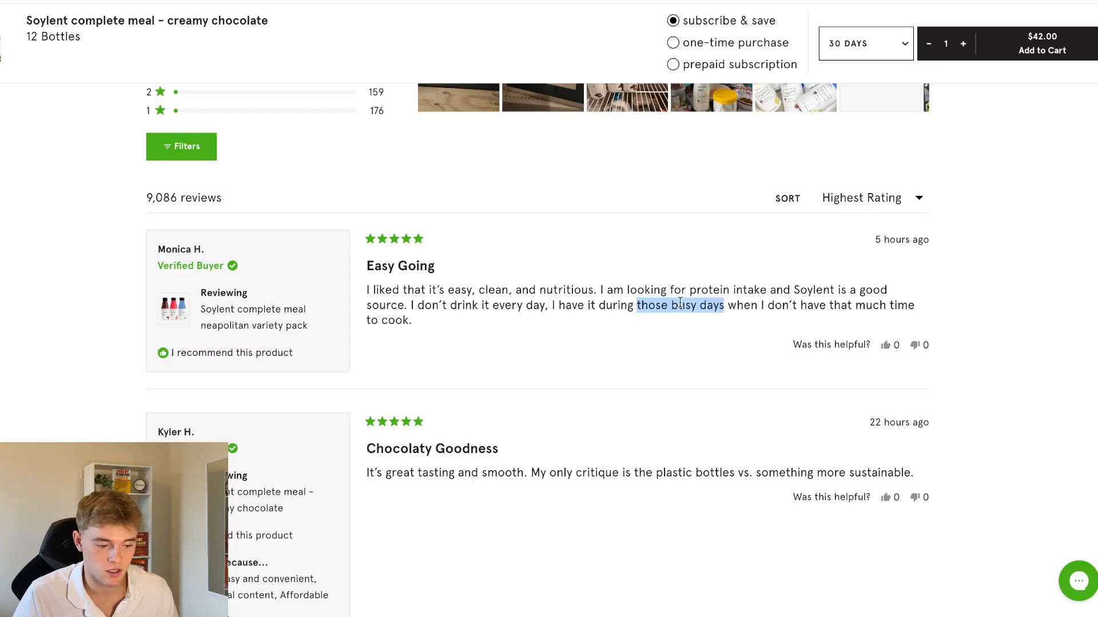
click(711, 305)
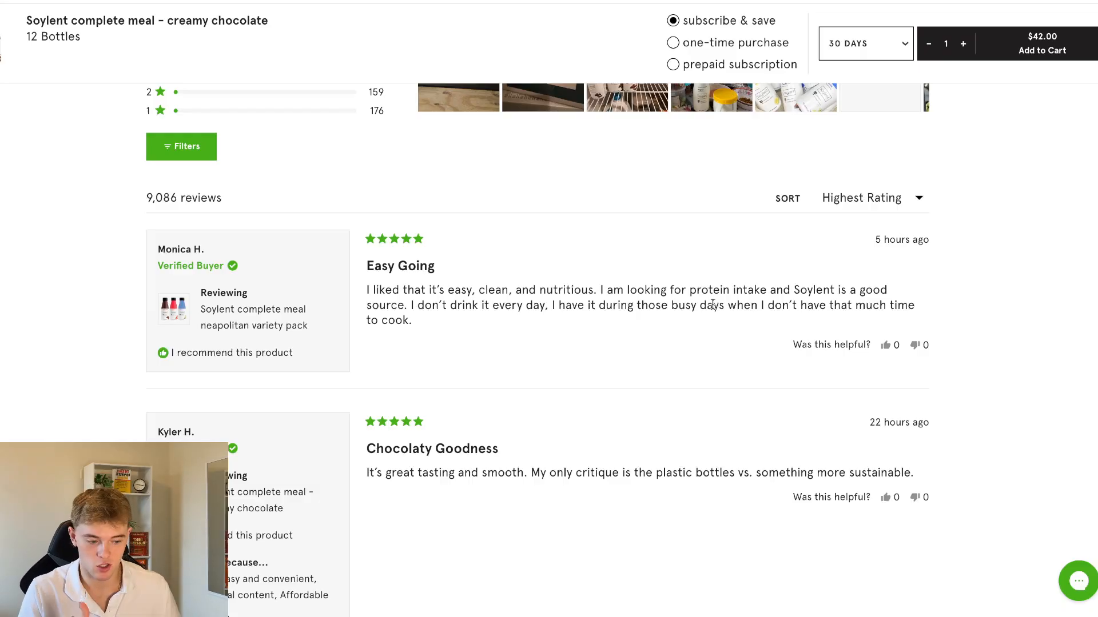
scroll(642, 394, down, 1)
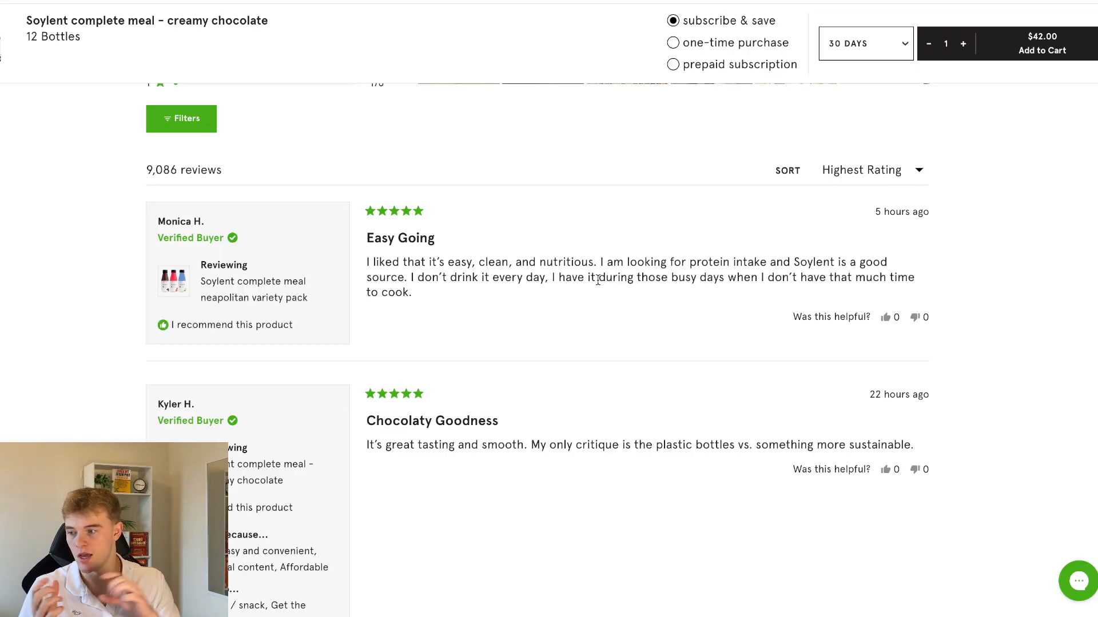
scroll(610, 289, down, 2)
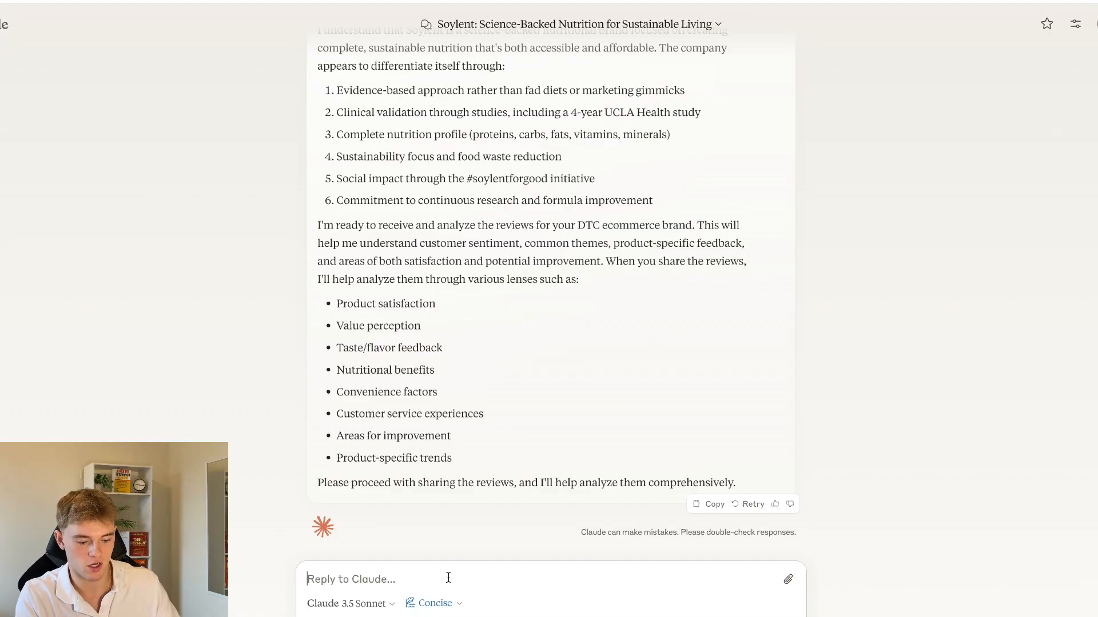
Return to the Claude chat and draft the message "Ok, below I will paste all of the reviews from our brand, Soylent:"
text(A)
key(BackSpace)
key(BackSpace)
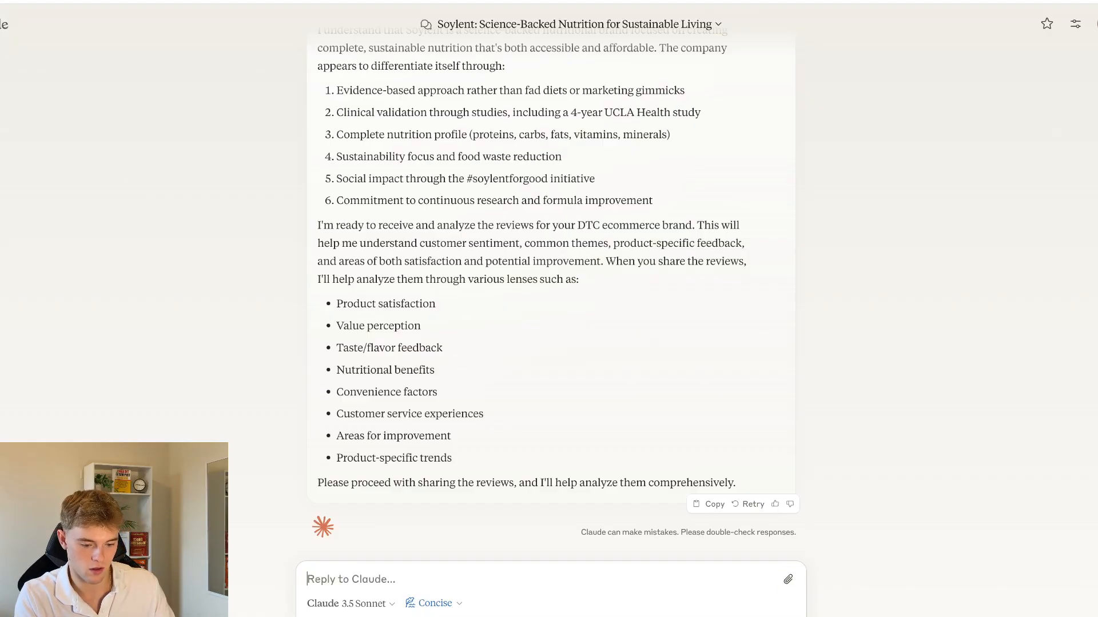
text(Ok, bel)
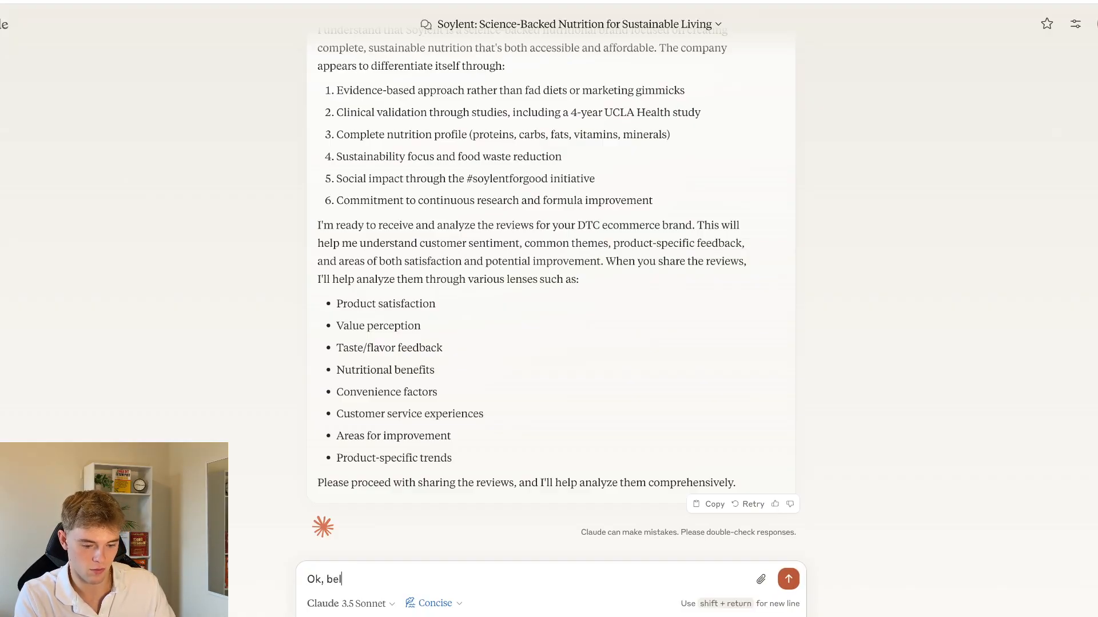
text(ow I will )
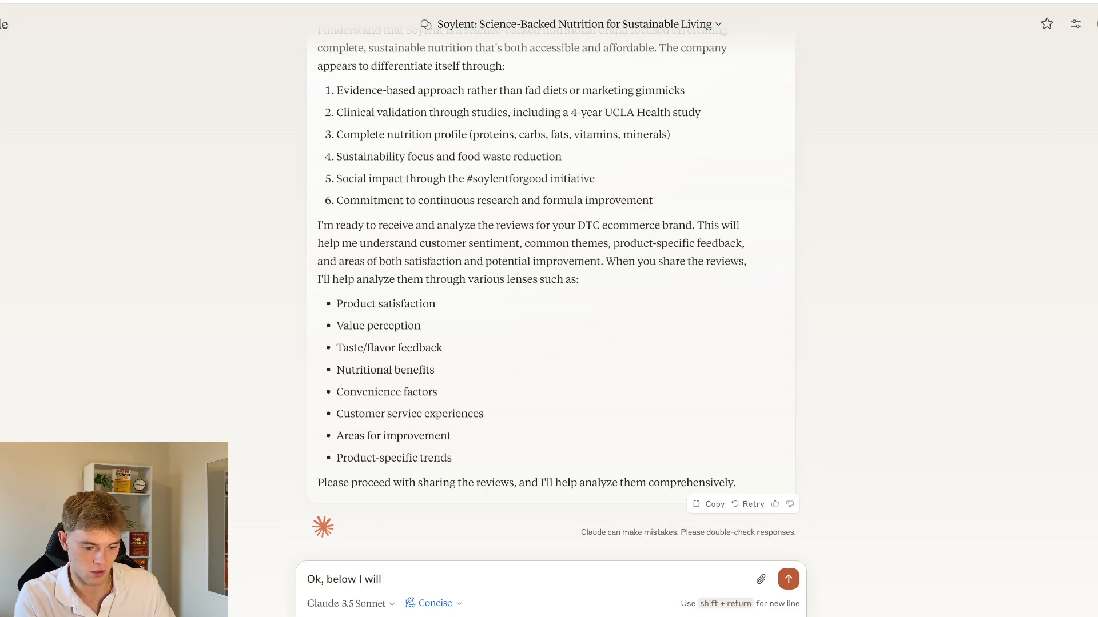
text(paste all of)
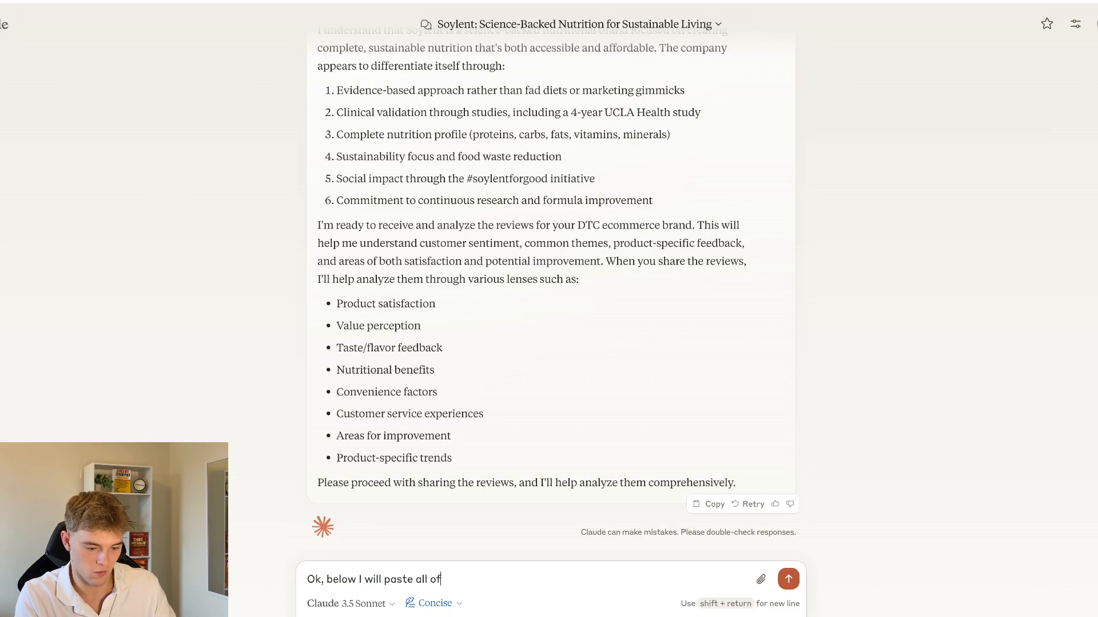
text( the reviews from)
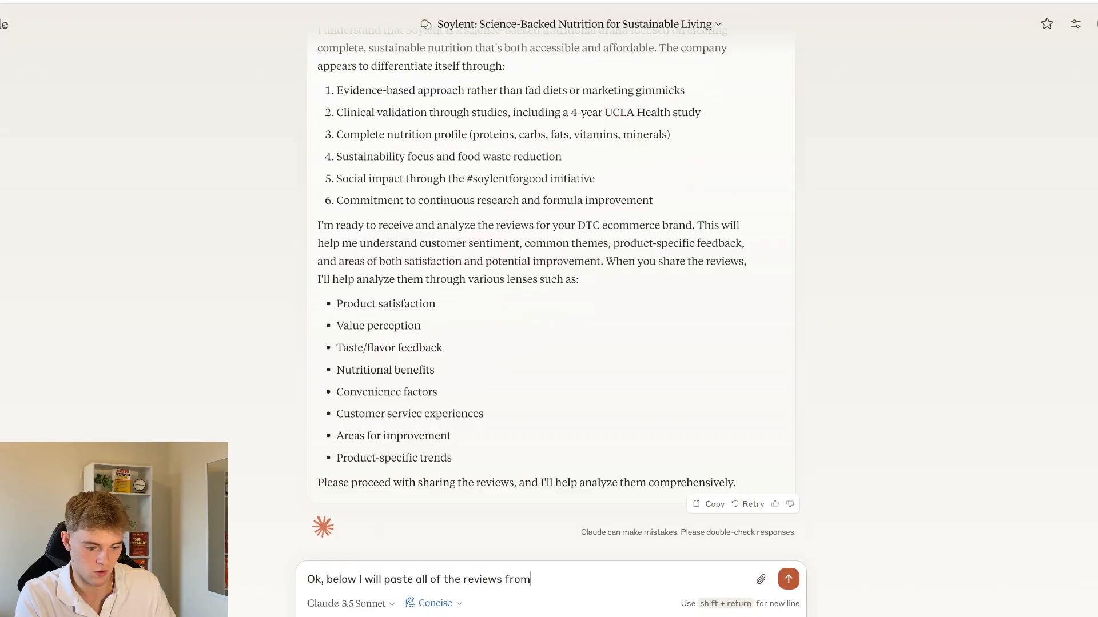
text( our brand, Soylent:)
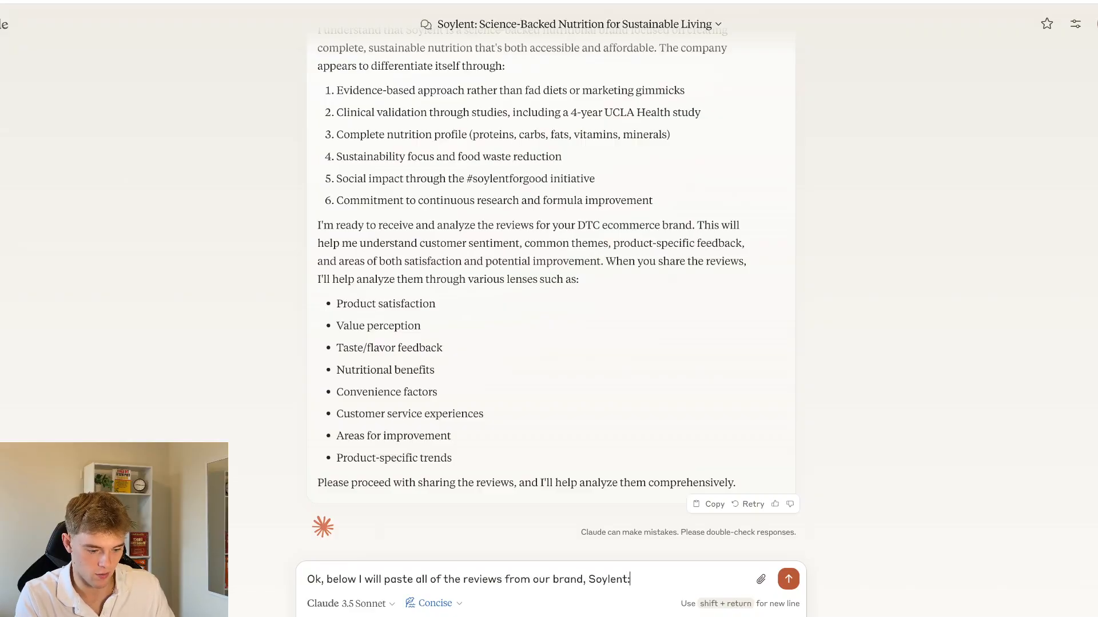
Paste the collected Soylent reviews below the introductory line and check the pasted text from beginning to end
key(shift+Return)
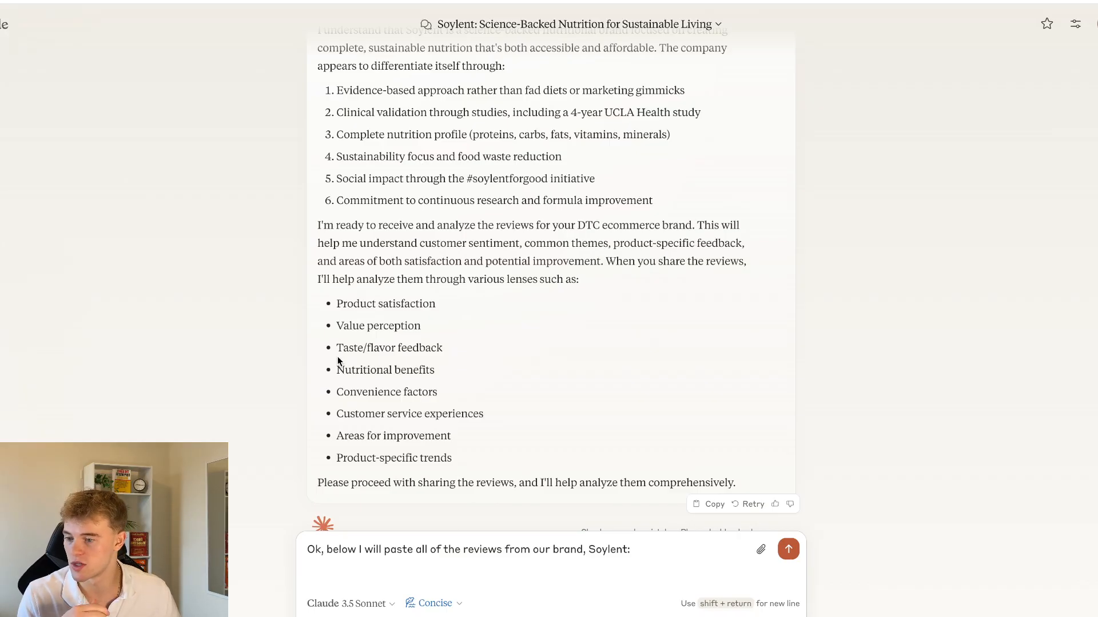
key(ctrl+v)
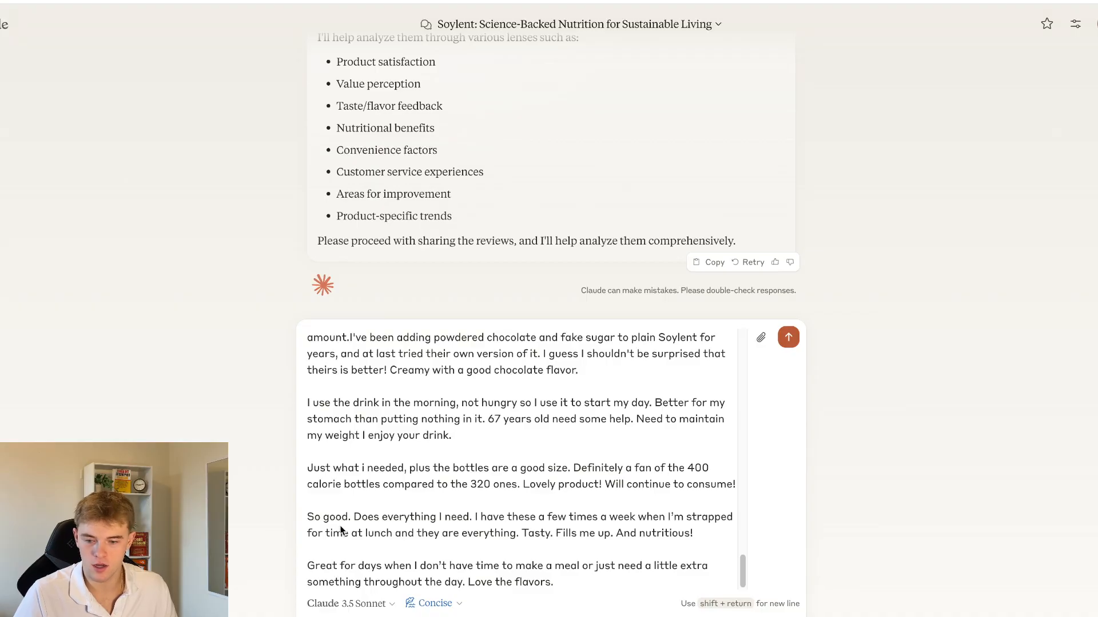
scroll(343, 440, up, 20)
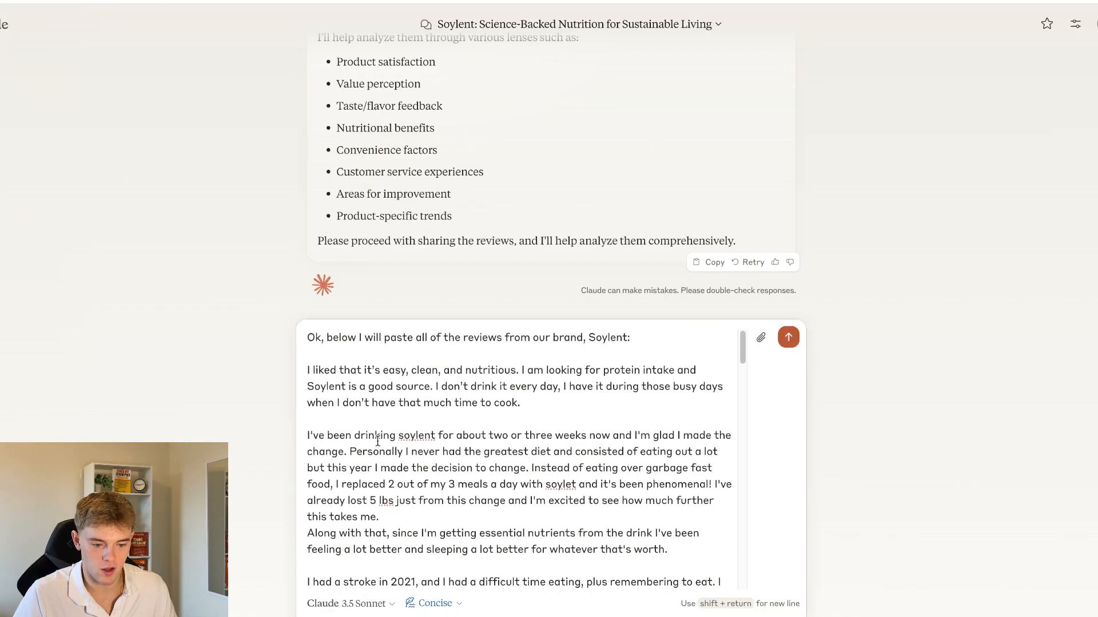
scroll(405, 383, down, 10)
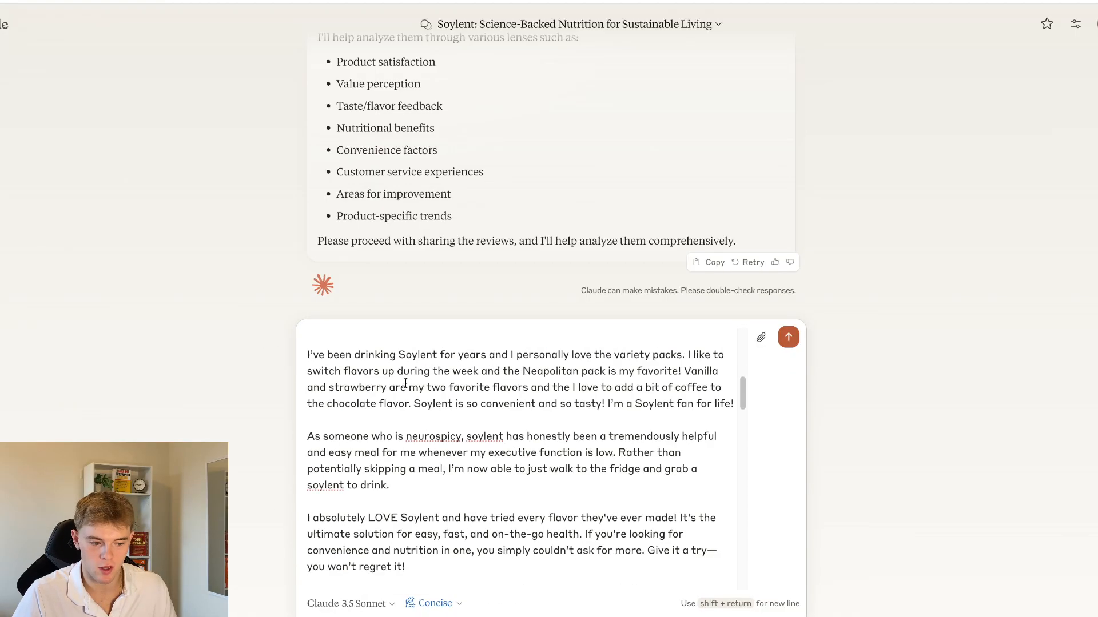
scroll(406, 384, down, 15)
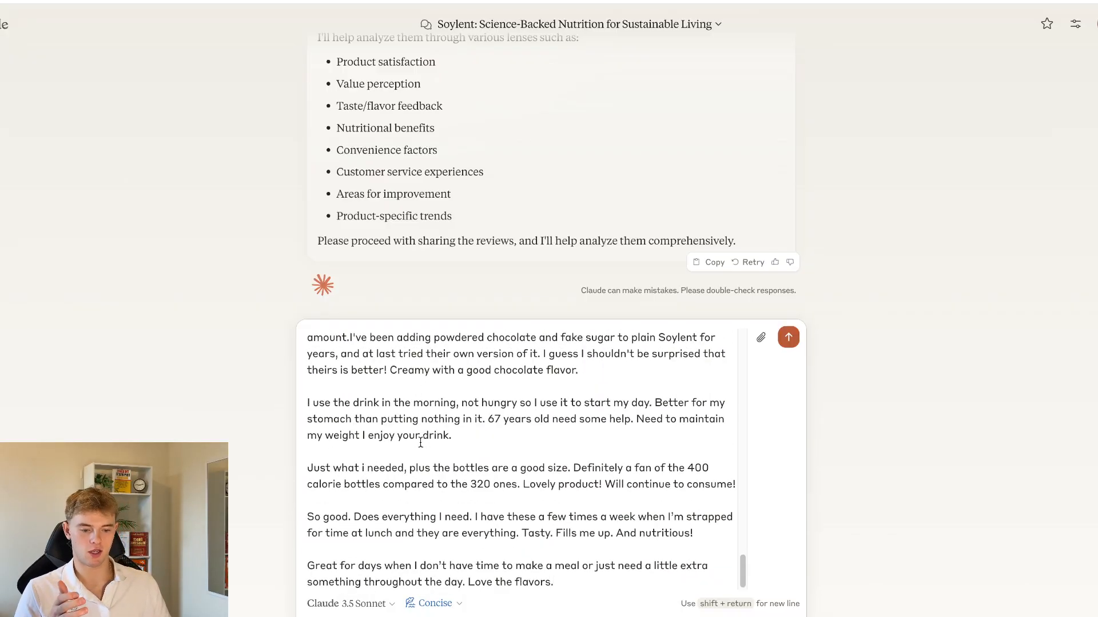
scroll(420, 448, up, 8)
scroll(420, 449, up, 15)
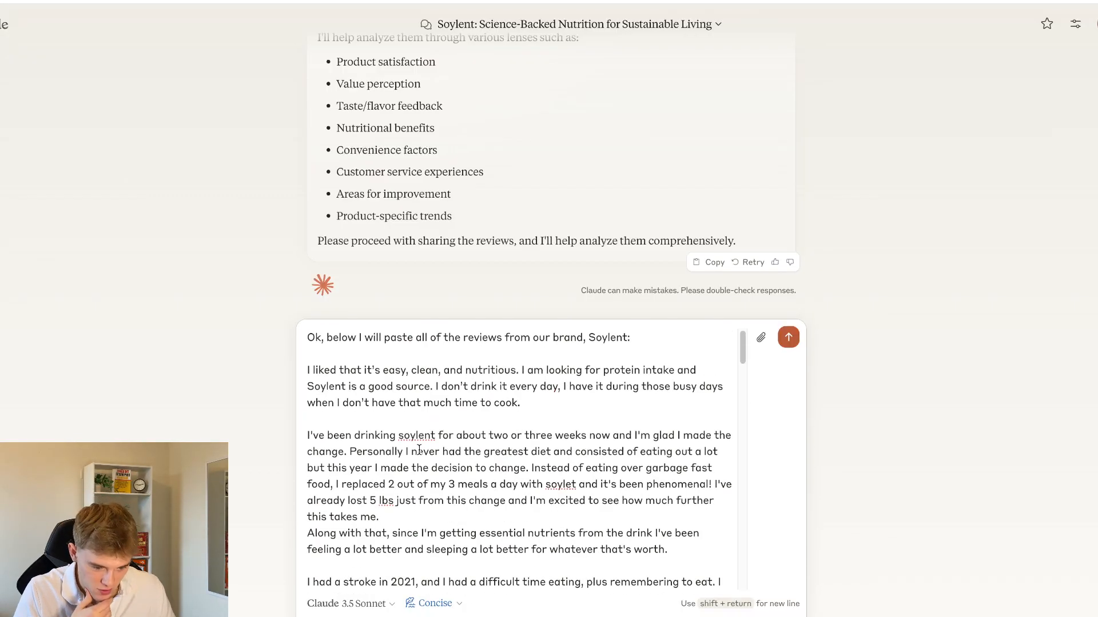
scroll(420, 450, down, 20)
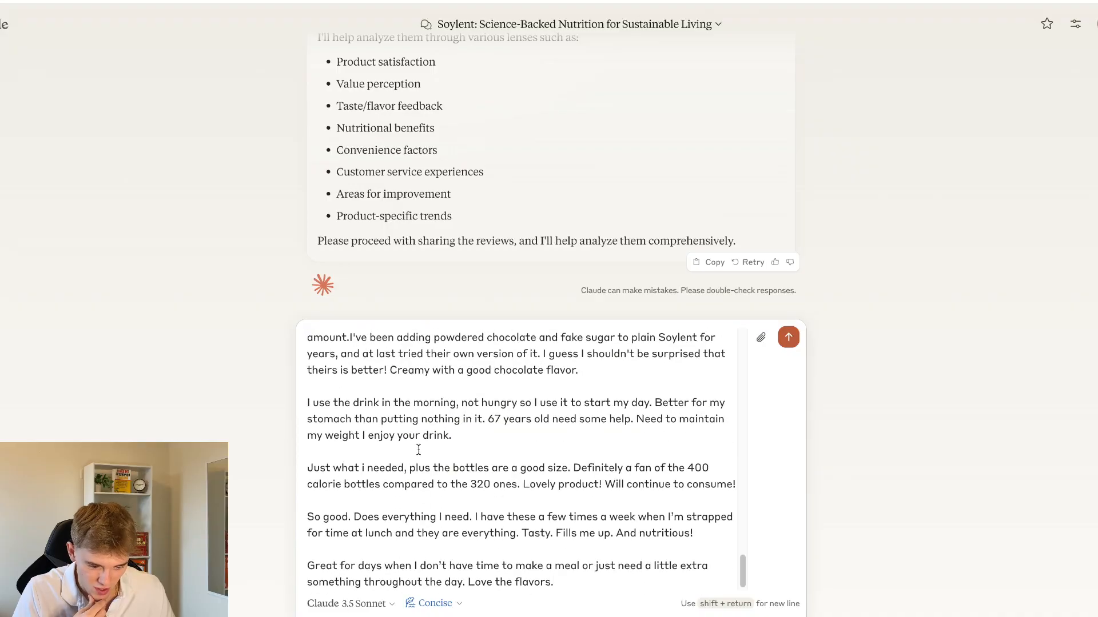
scroll(341, 441, up, 18)
scroll(343, 400, up, 6)
scroll(193, 242, down, 4)
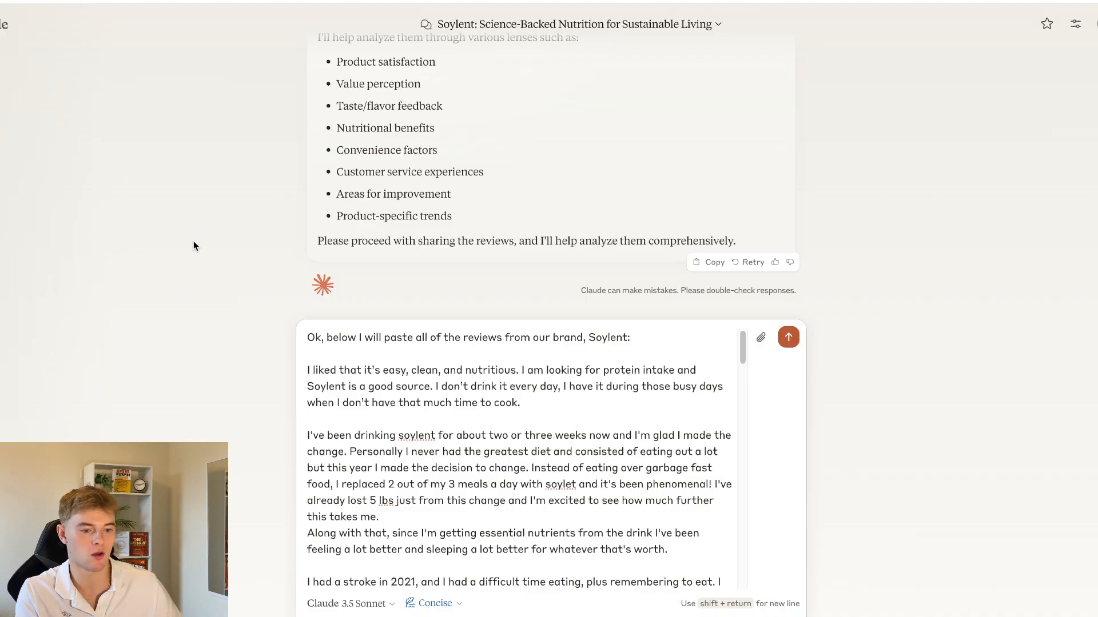
Search the web for "soylent amazon" in a new browser tab and open Amazon's listing of Soylent products
key(super+t)
text(so)
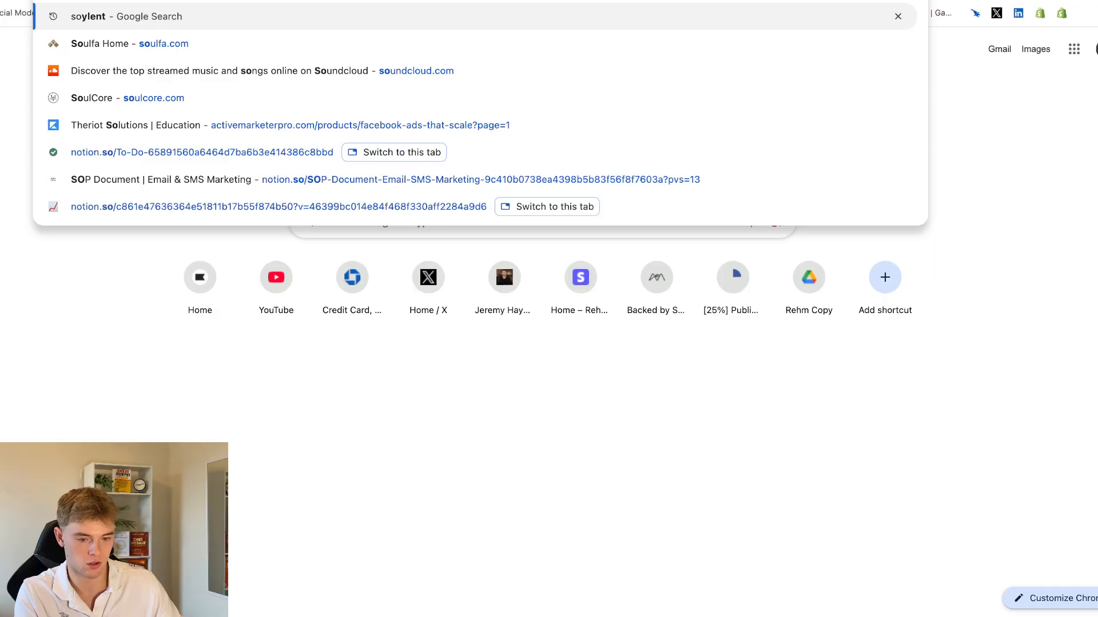
text(ylent amazon)
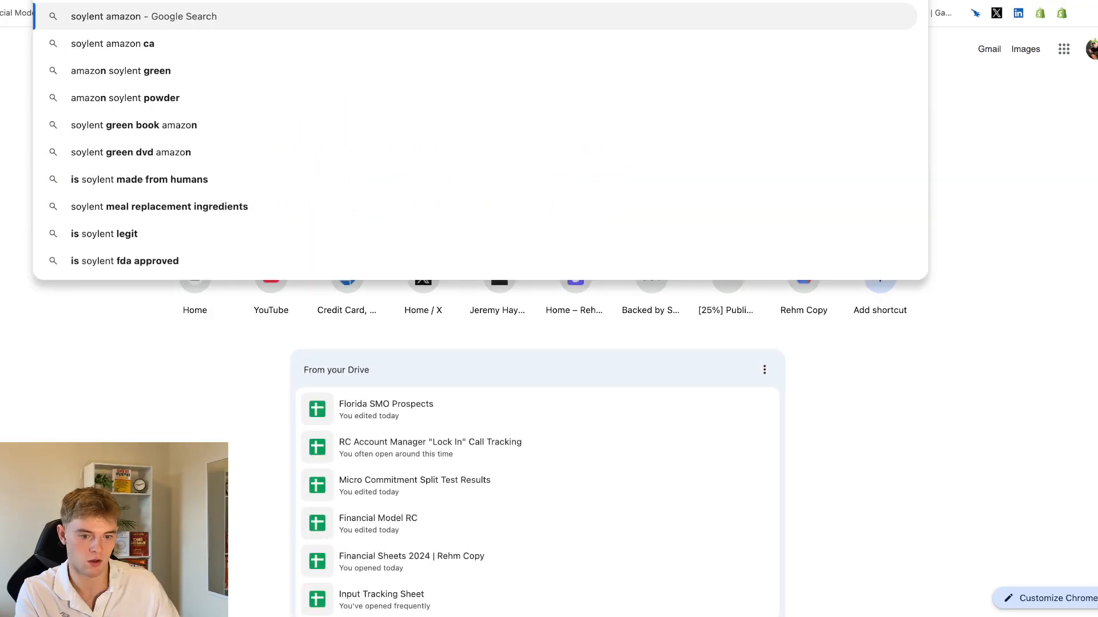
key(Return)
click(194, 420)
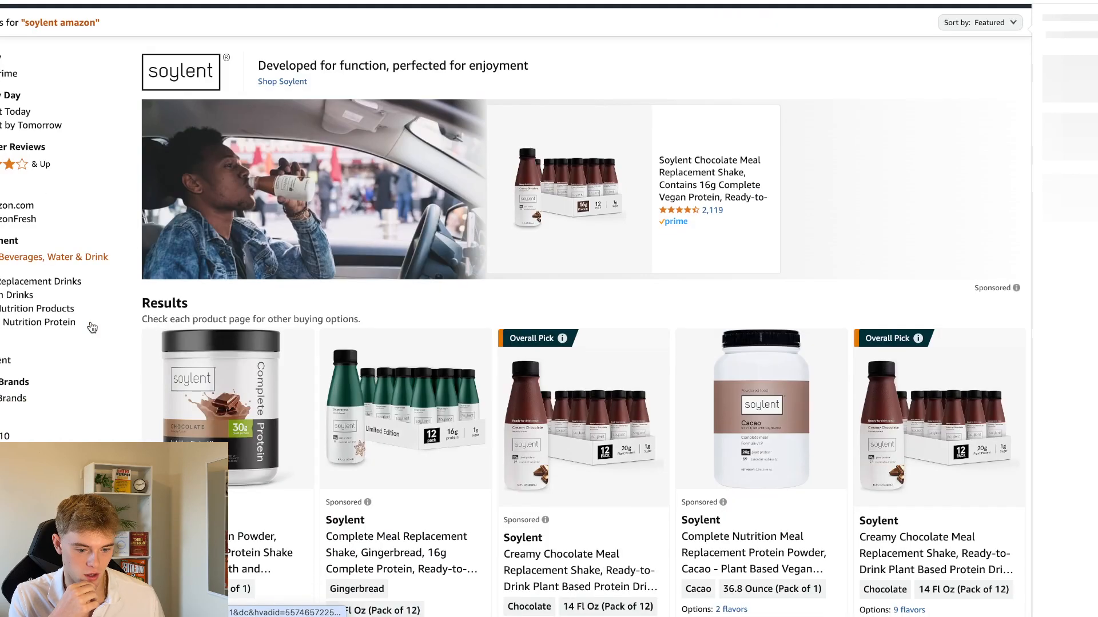
scroll(90, 321, down, 5)
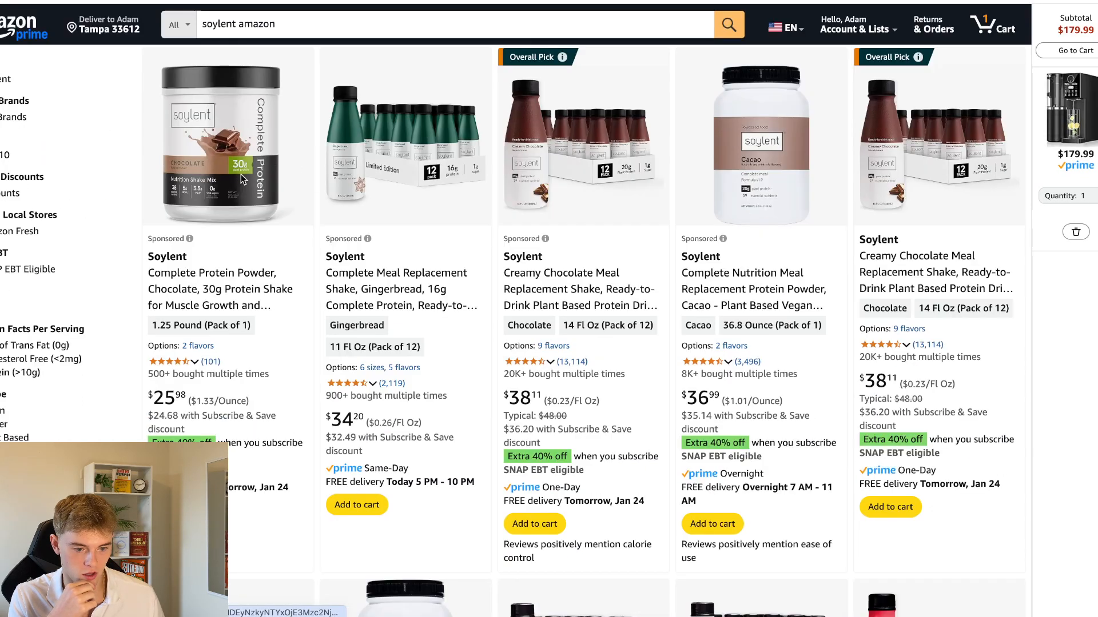
Open the chocolate Soylent Complete Protein Powder and go to its top customer reviews
click(241, 174)
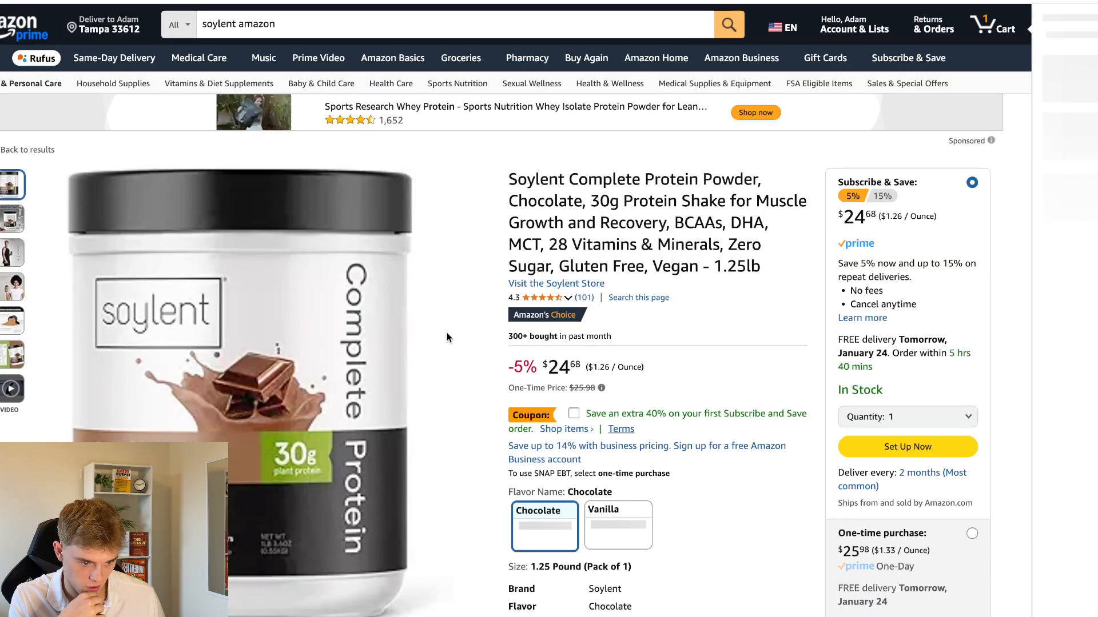
scroll(593, 270, down, 1)
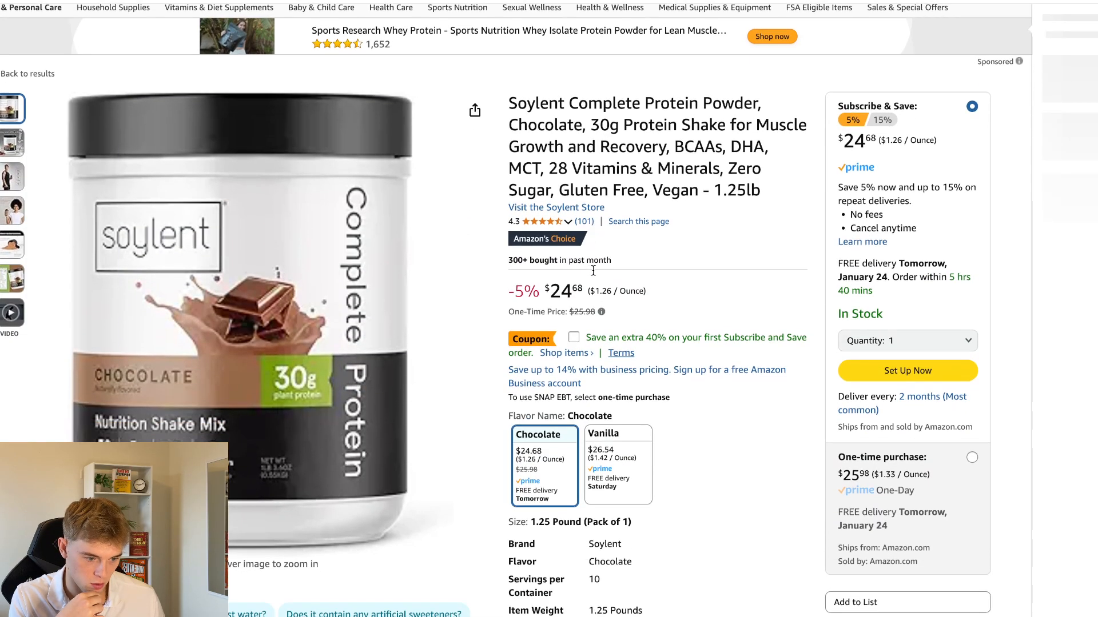
scroll(593, 270, down, 1)
mouse_move(589, 200)
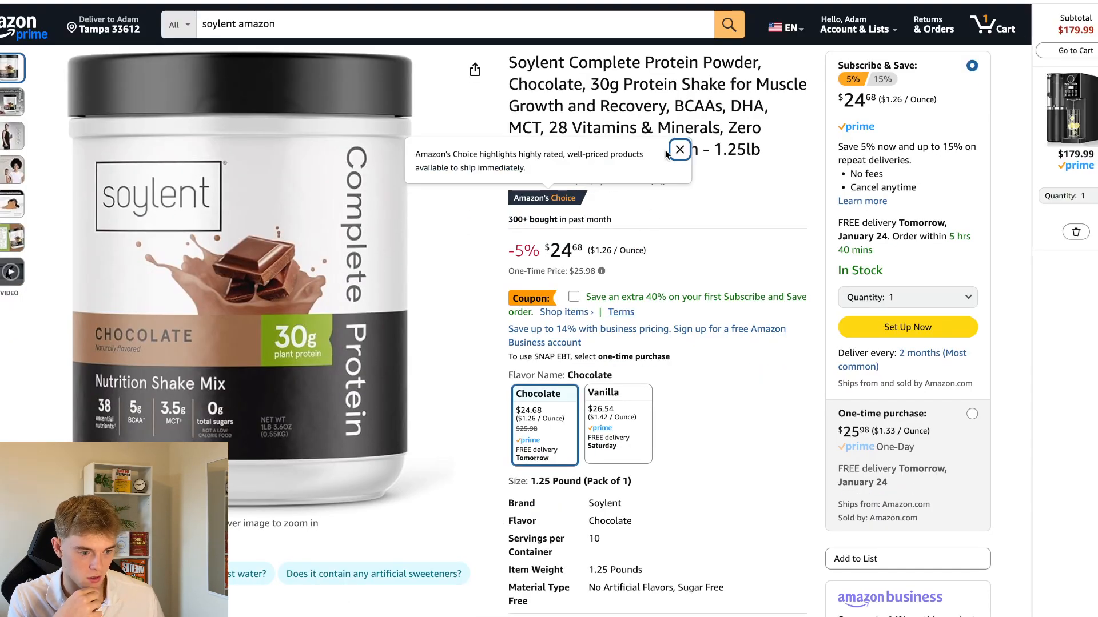
click(588, 182)
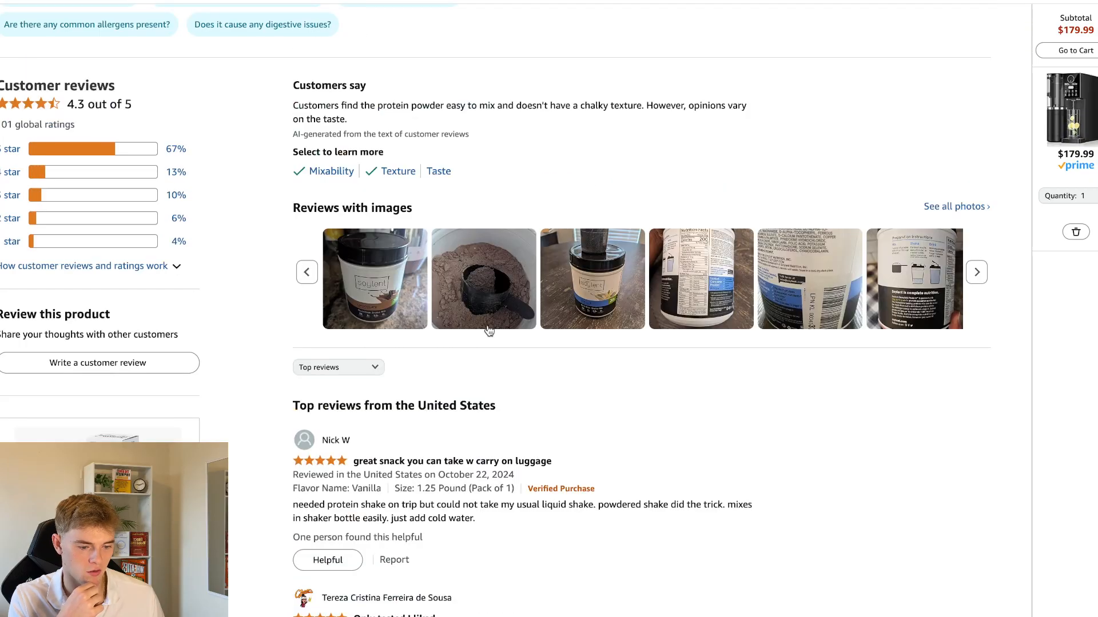
scroll(493, 331, down, 3)
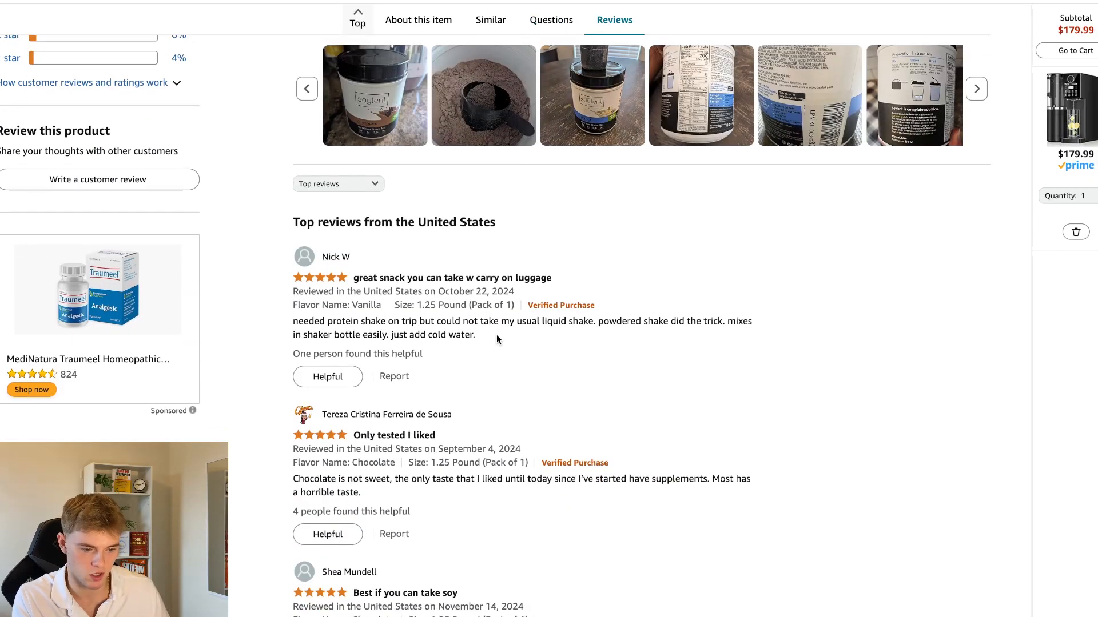
Copy the Amazon review text beginning "needed protein shake on trip" and paste it as a new paragraph at the end of the Claude draft
triple_click(493, 327)
key(ctrl+c)
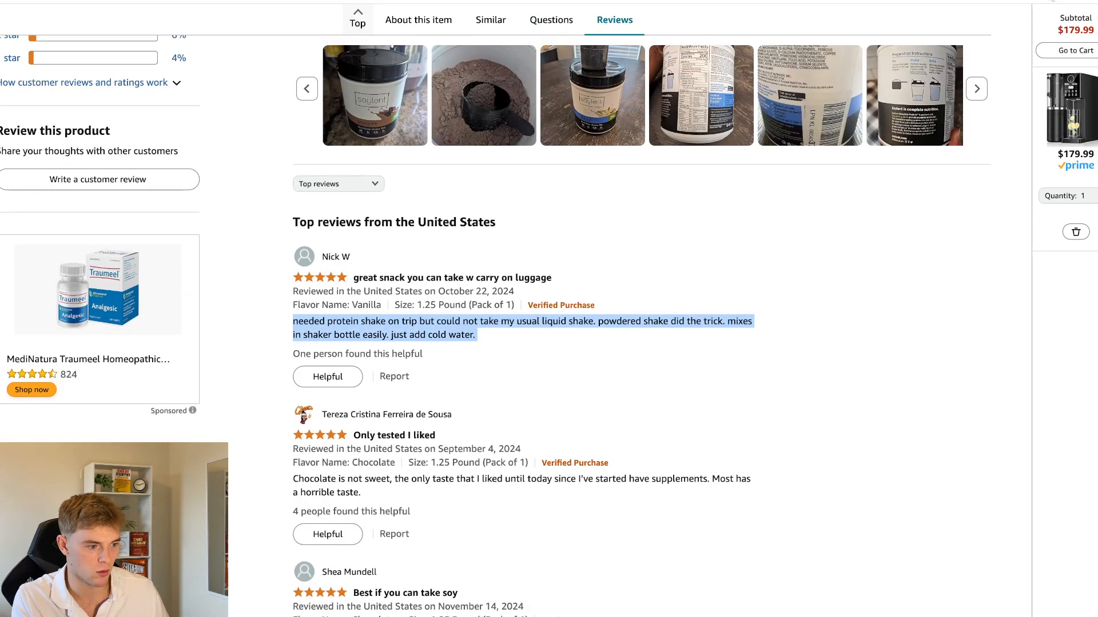
click(1056, 0)
scroll(573, 440, up, 10)
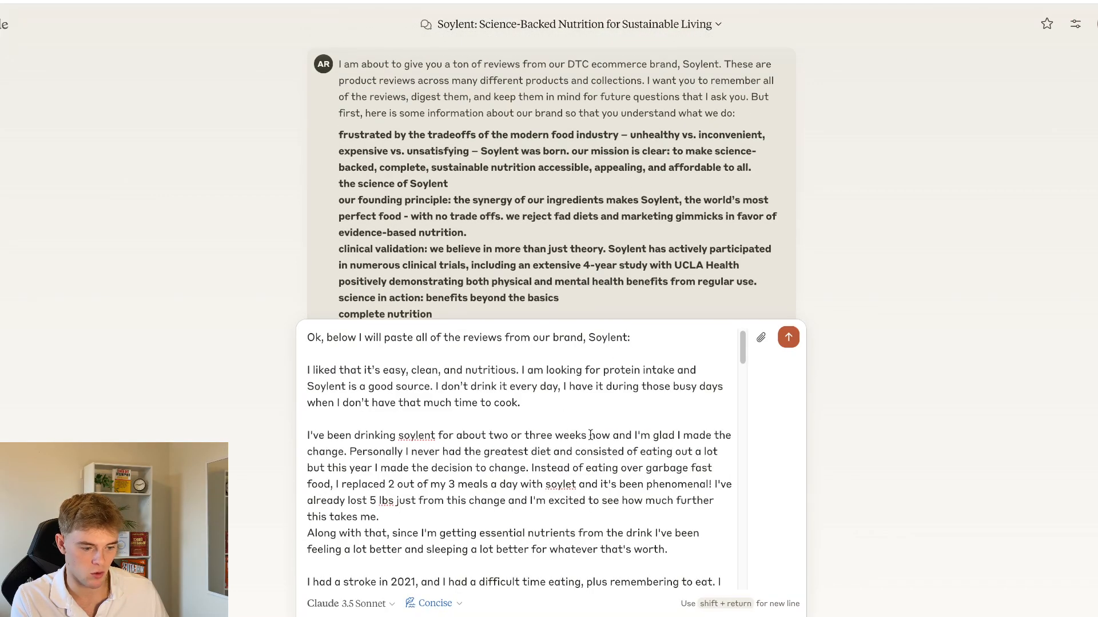
scroll(586, 443, down, 15)
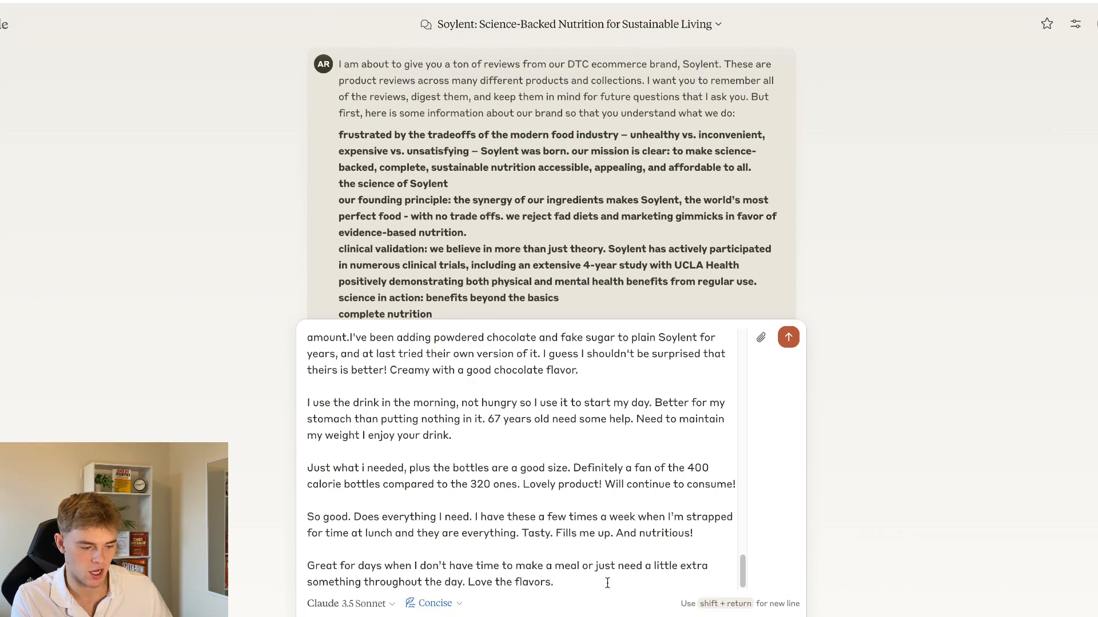
key(shift+Return)
key(shift+Return)
key(ctrl+v)
key(shift+Return)
key(shift+Return)
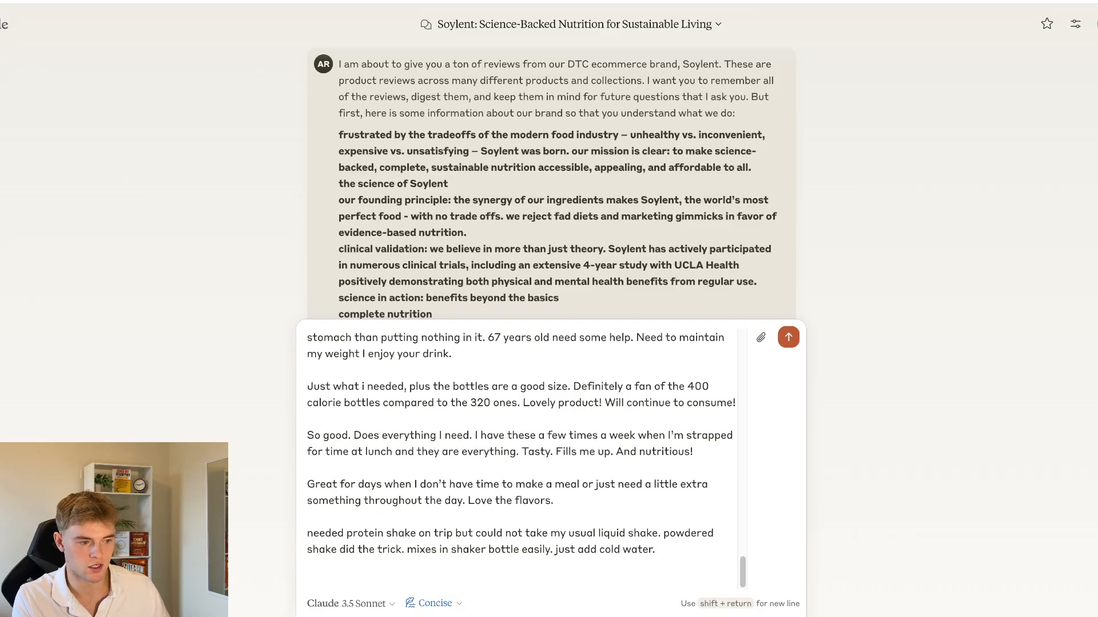
Copy the text of the Amazon review titled "Best if you can take soy" and append it to the Claude draft
click(938, 0)
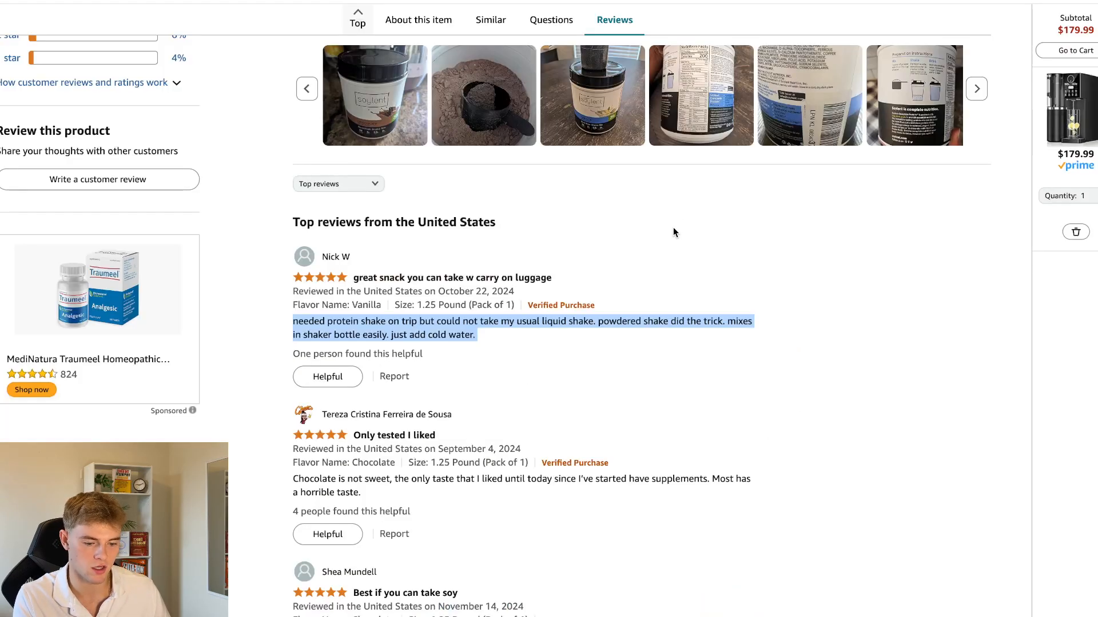
scroll(673, 231, down, 6)
triple_click(460, 315)
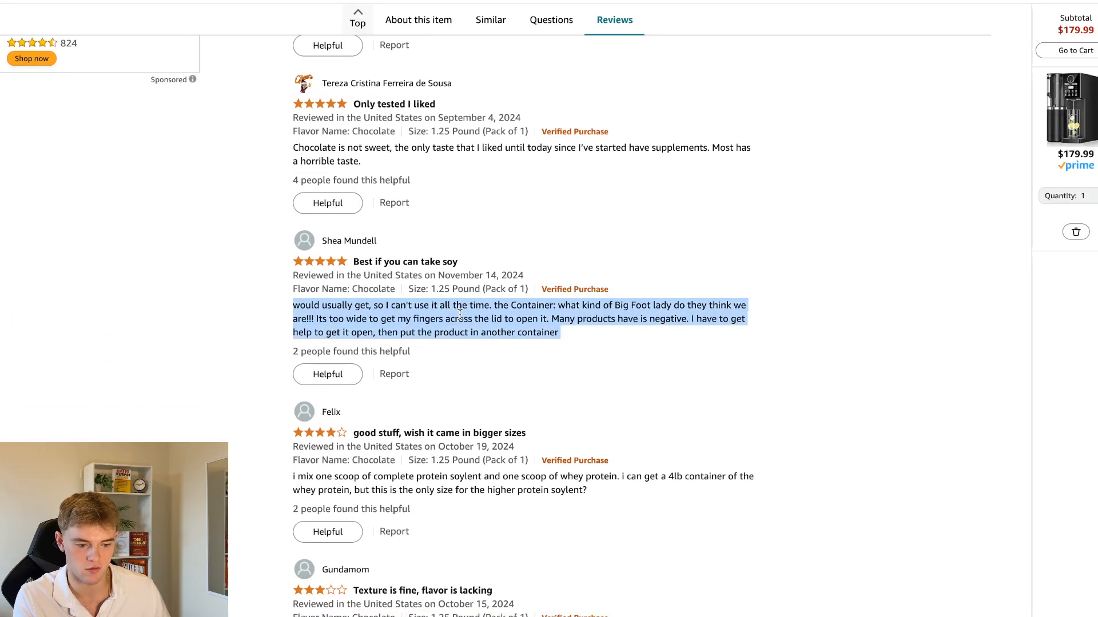
click(921, 1)
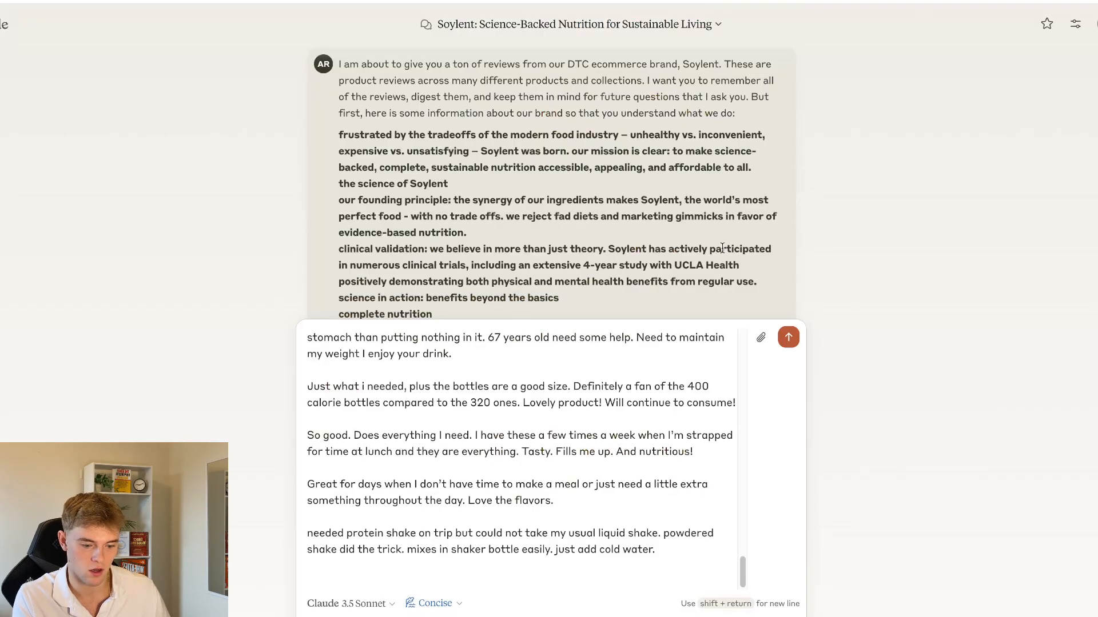
key(ctrl+v)
Look over the assembled reviews in the draft and send the message to Claude
scroll(606, 447, up, 15)
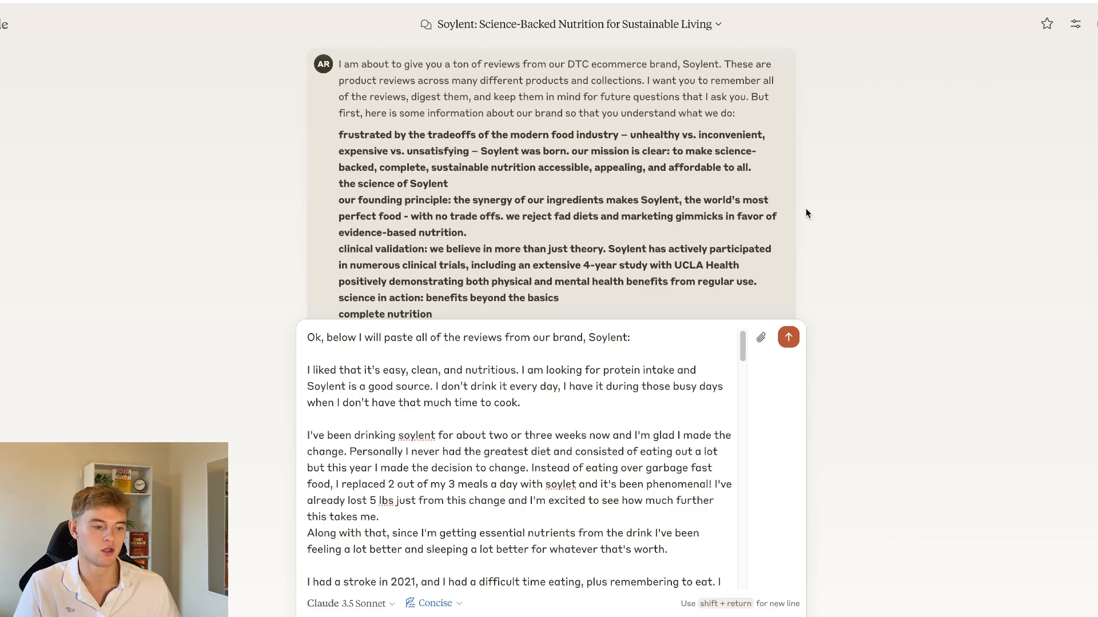
scroll(806, 211, down, 15)
scroll(566, 515, up, 10)
scroll(566, 514, down, 10)
scroll(566, 514, up, 5)
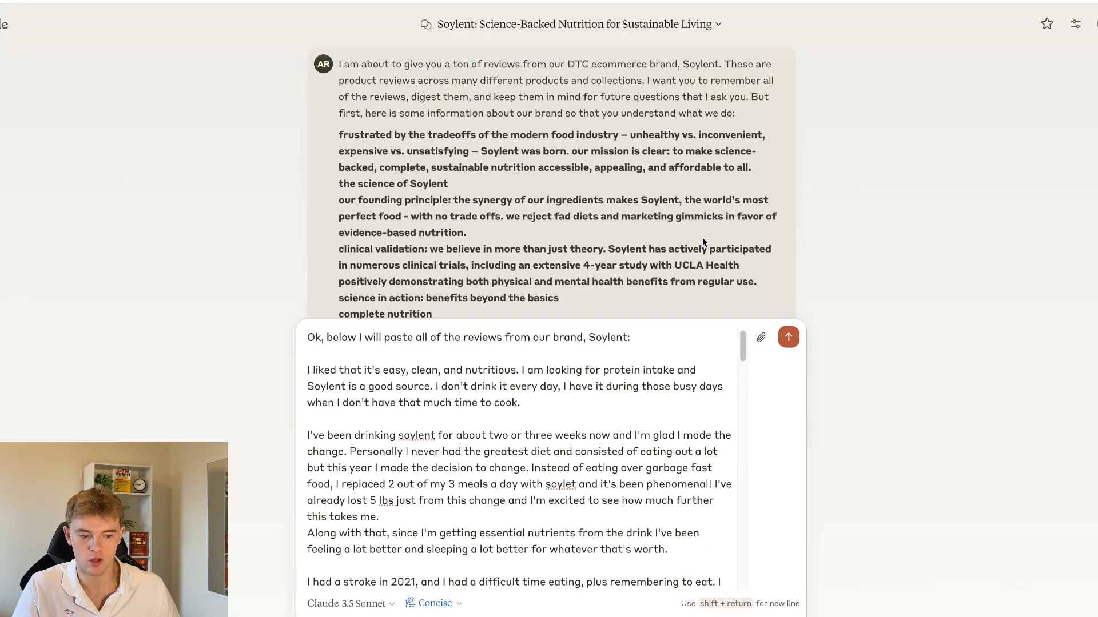
scroll(702, 238, down, 15)
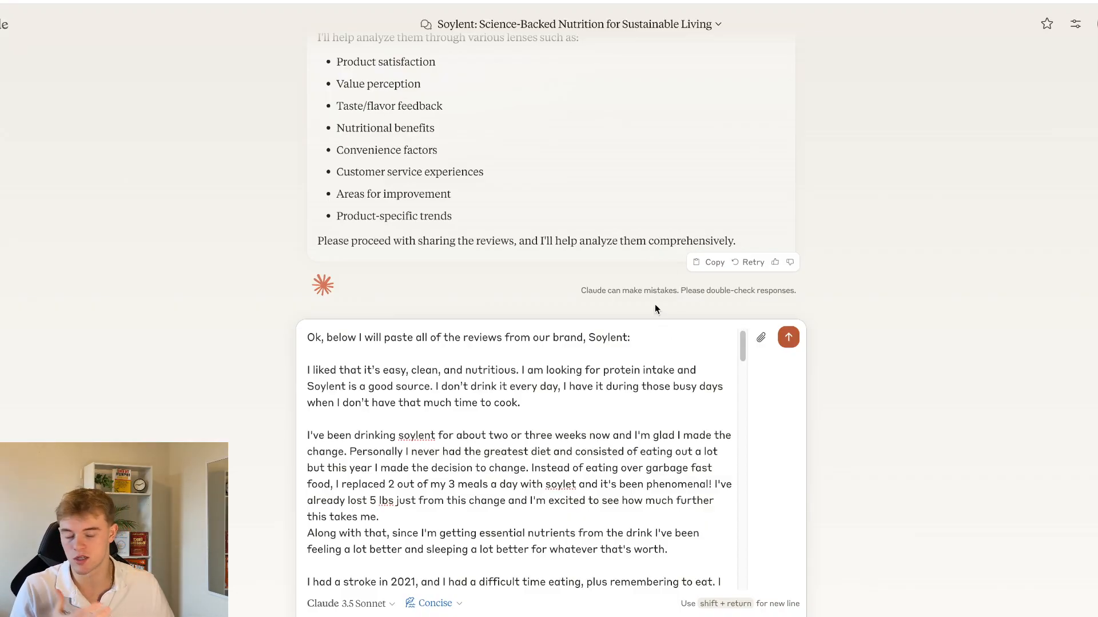
click(787, 338)
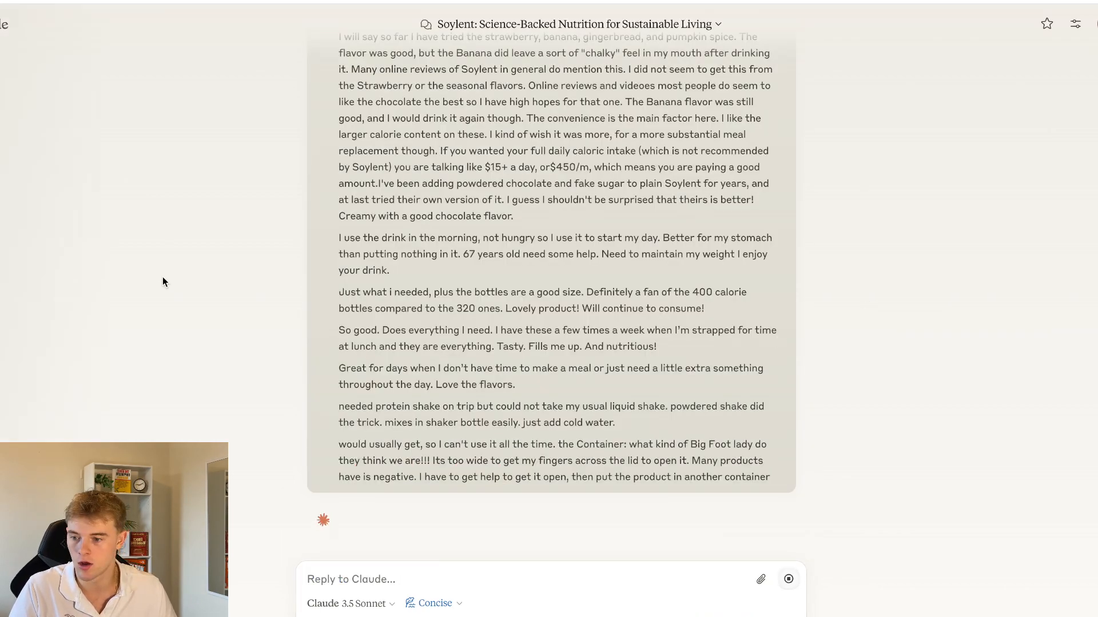
Paste the abandoned cart flow prompt asking for the top 10 buying objections with supporting reviews, and read through Claude's review analysis
text(We want to write an abandoned cart flow to capture the people who added our items to their cart but didn't buy, and turn them into buyers. To write this flow, we need to know the most common objections that people have before buying our products.  Based on what you know about us and our customers, please provide the top 10 objections that people have before buying our products, and if you can reference a specific review that made each objection more clear, that would be great as well.)
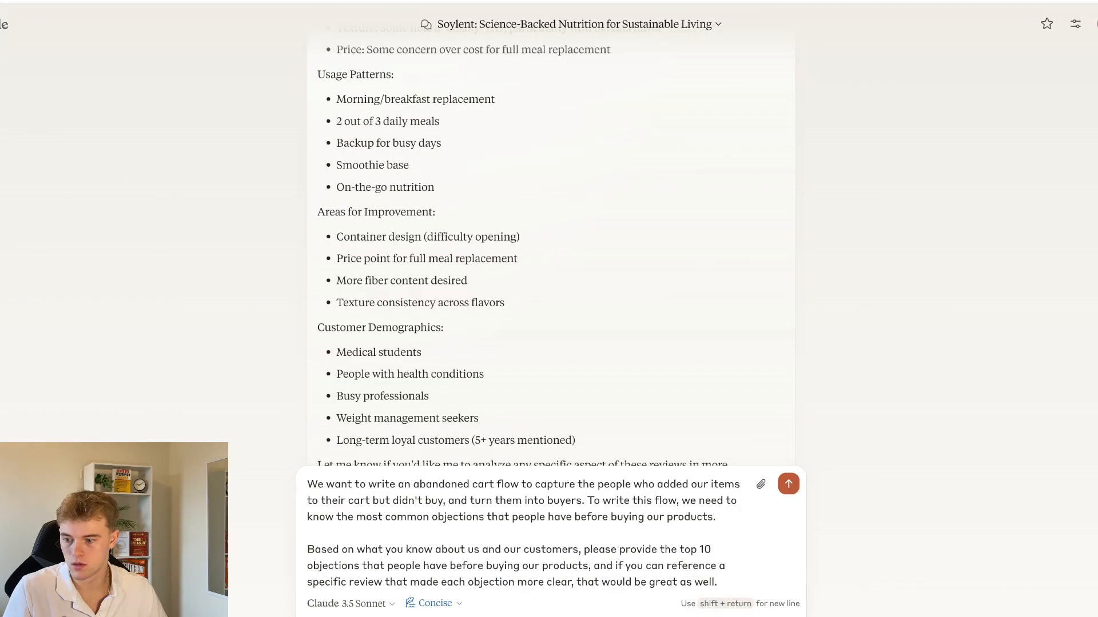
scroll(701, 315, down, 2)
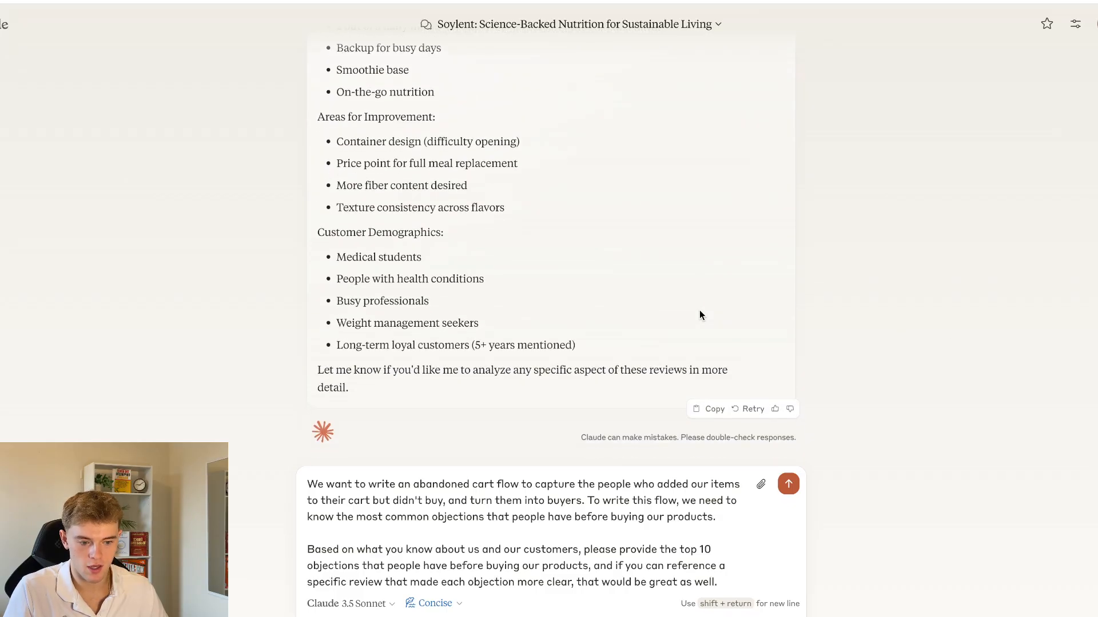
scroll(691, 315, up, 7)
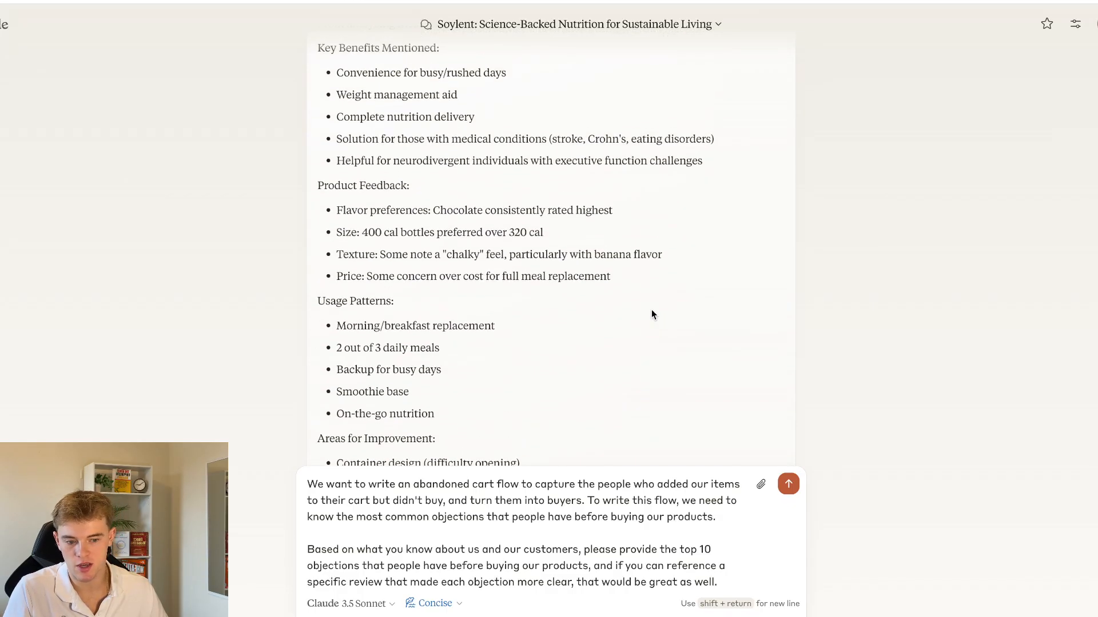
scroll(621, 306, up, 12)
scroll(588, 303, down, 12)
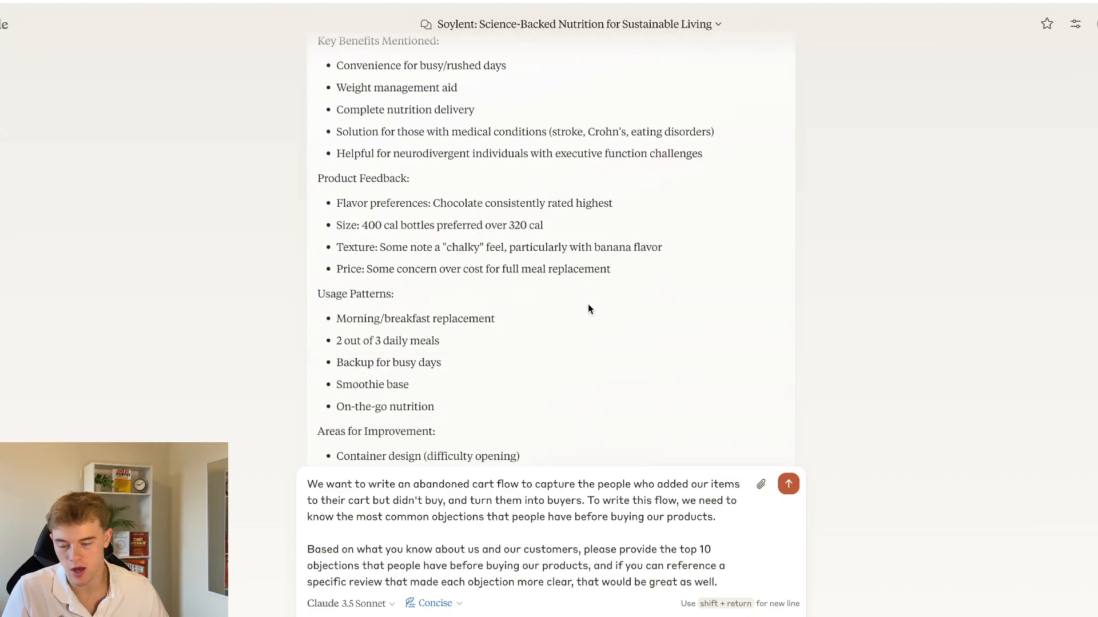
scroll(575, 394, down, 7)
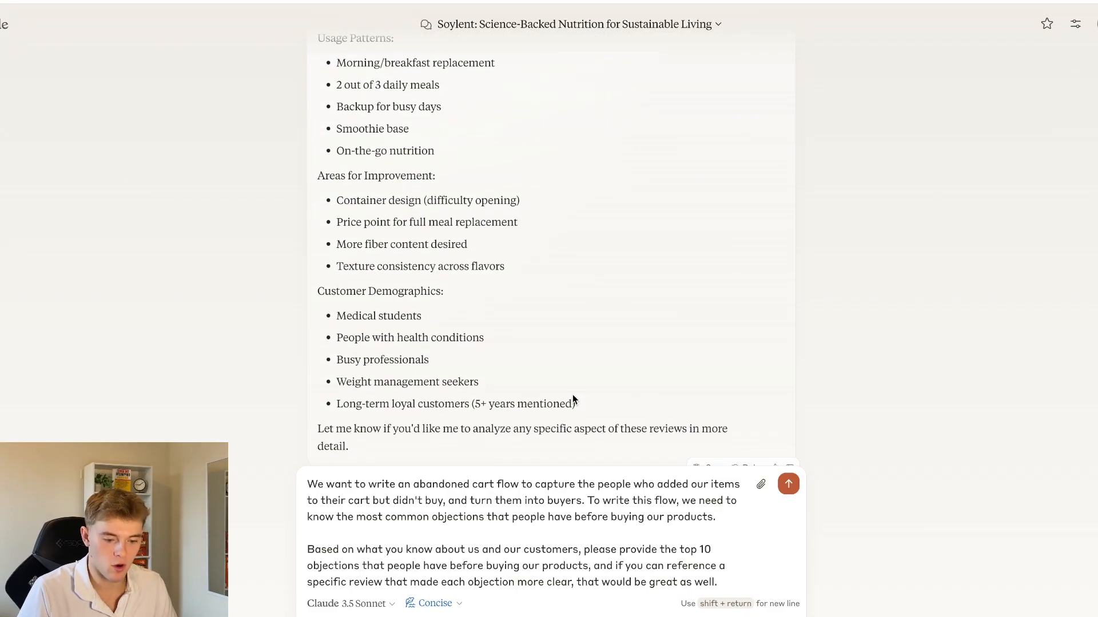
Reword the prompt's first sentence to "and we want to turn them into buyers" and send the prompt
triple_click(437, 495)
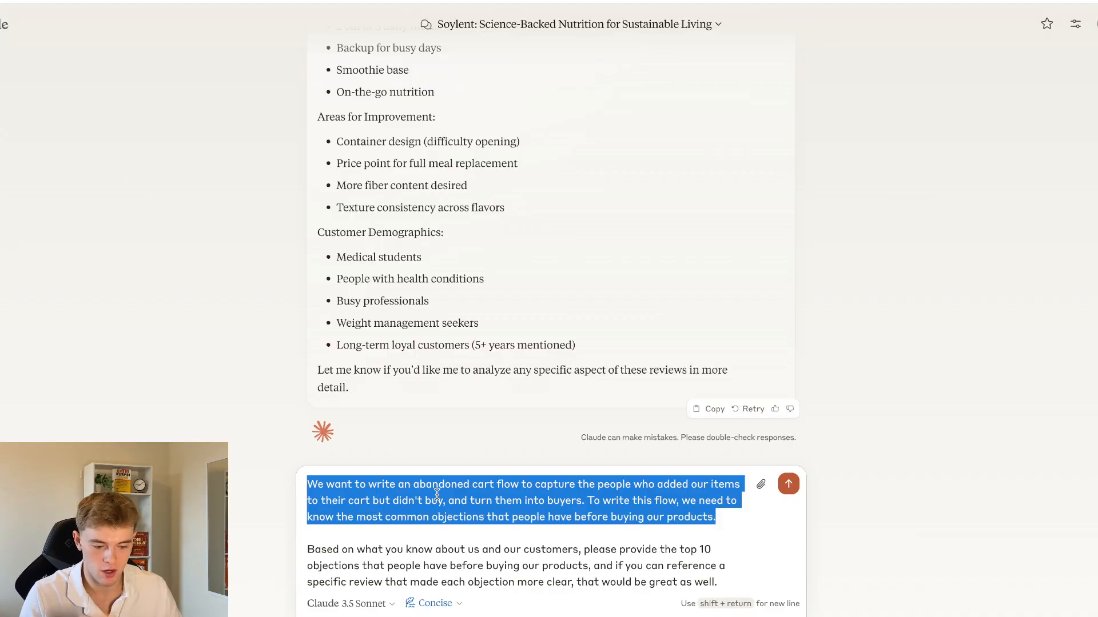
click(470, 500)
text(we want to)
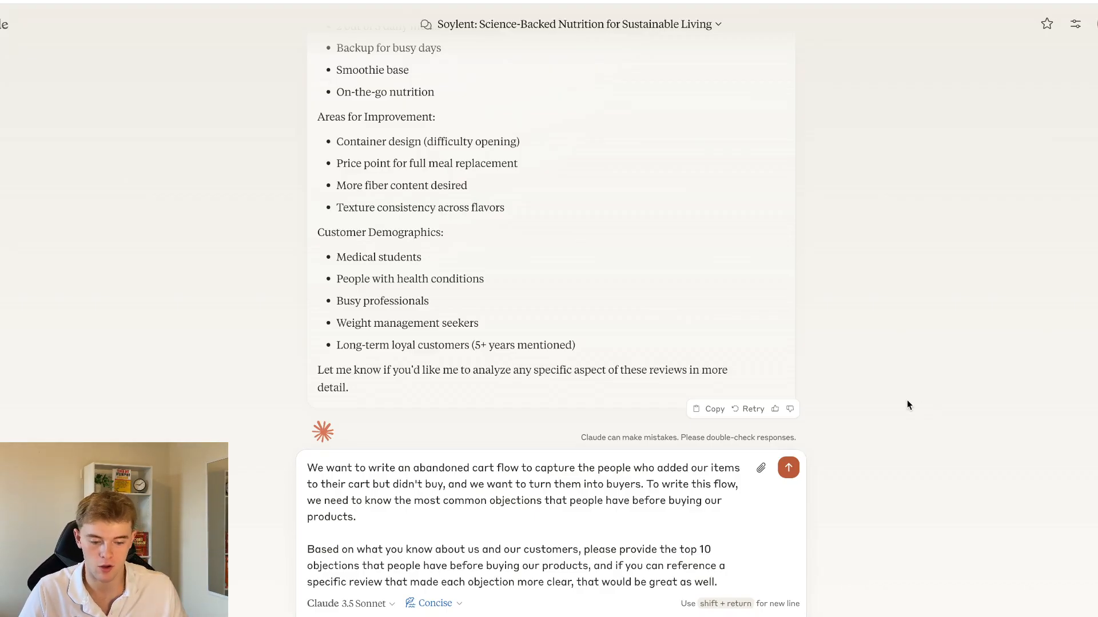
scroll(454, 509, down, 1)
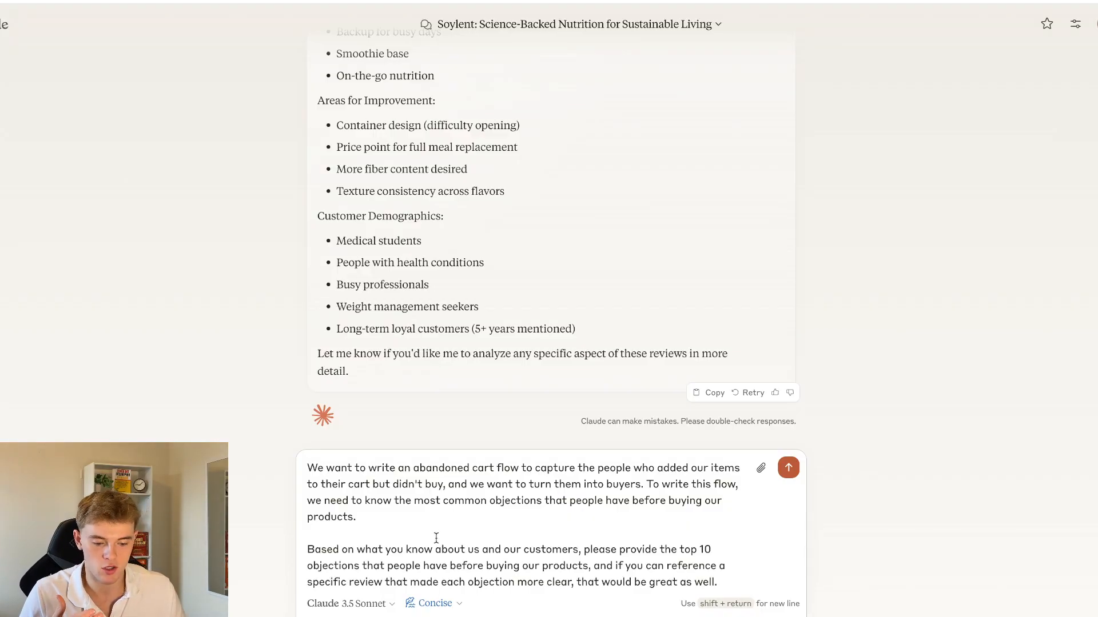
click(454, 533)
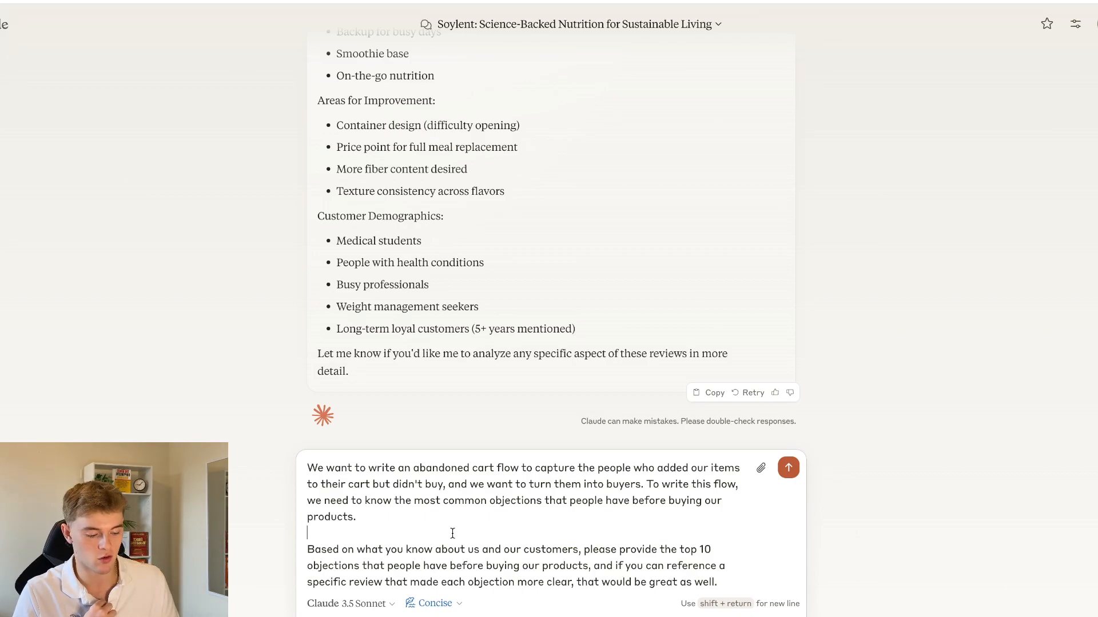
key(Return)
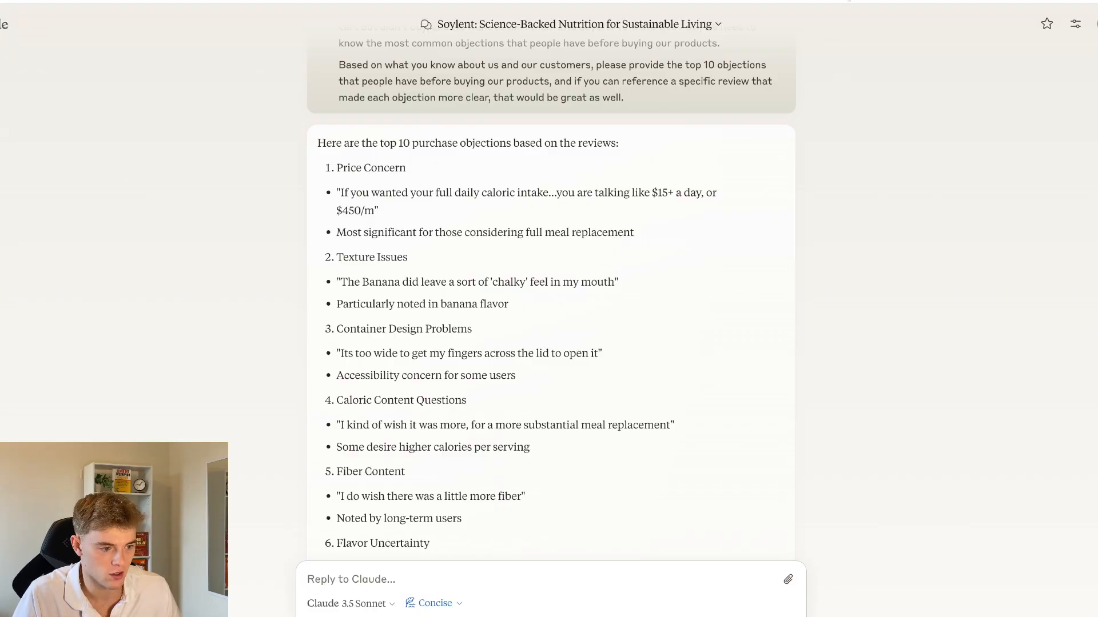
Check the Steps list on the Miro board and the customer reviews on Soylent's creamy chocolate page, and return to the Claude chat
click(843, 1)
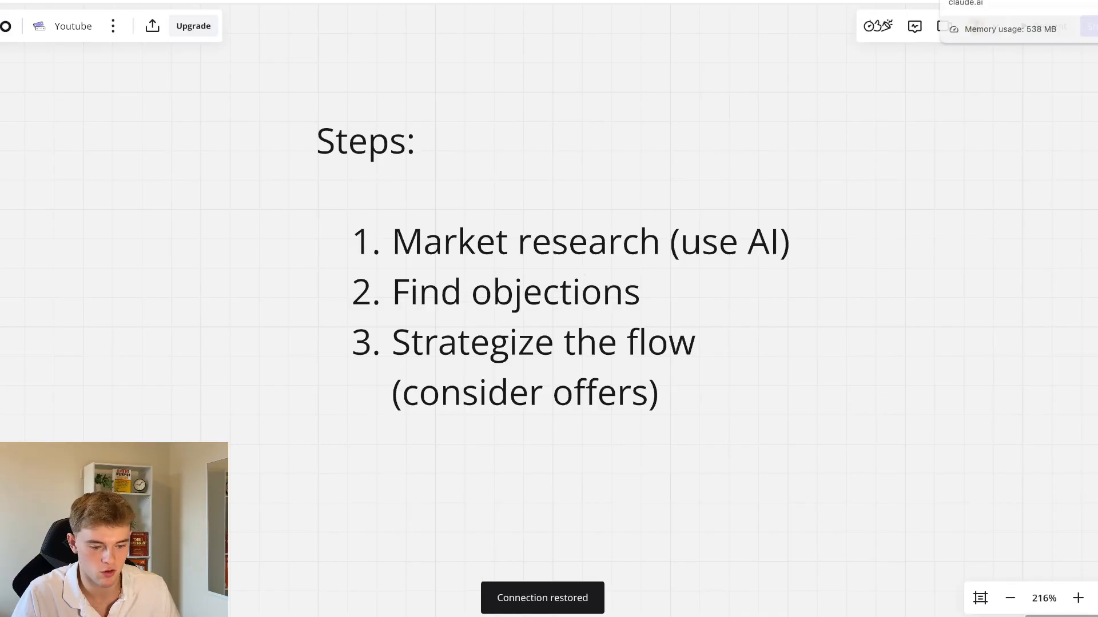
click(975, 1)
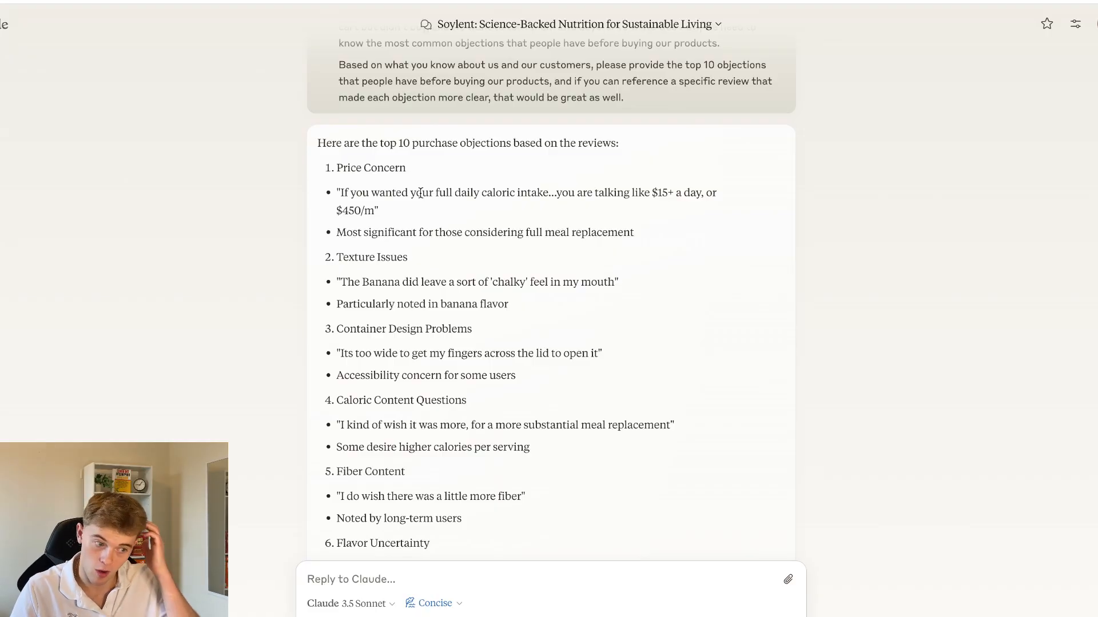
click(892, 1)
click(715, 221)
scroll(715, 222, down, 10)
scroll(716, 222, down, 15)
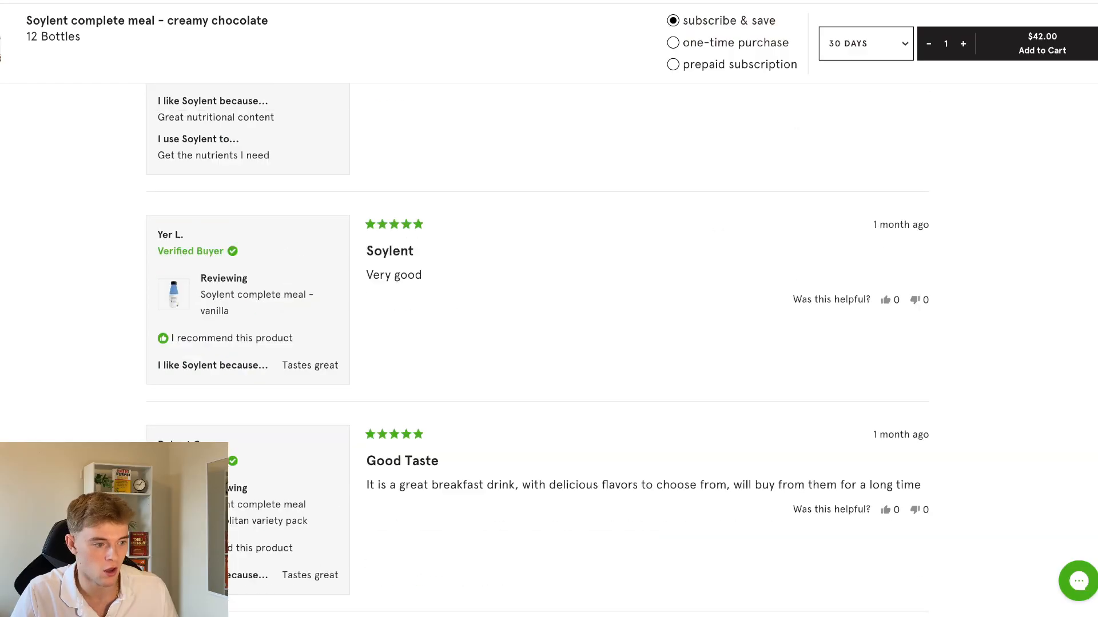
click(738, 2)
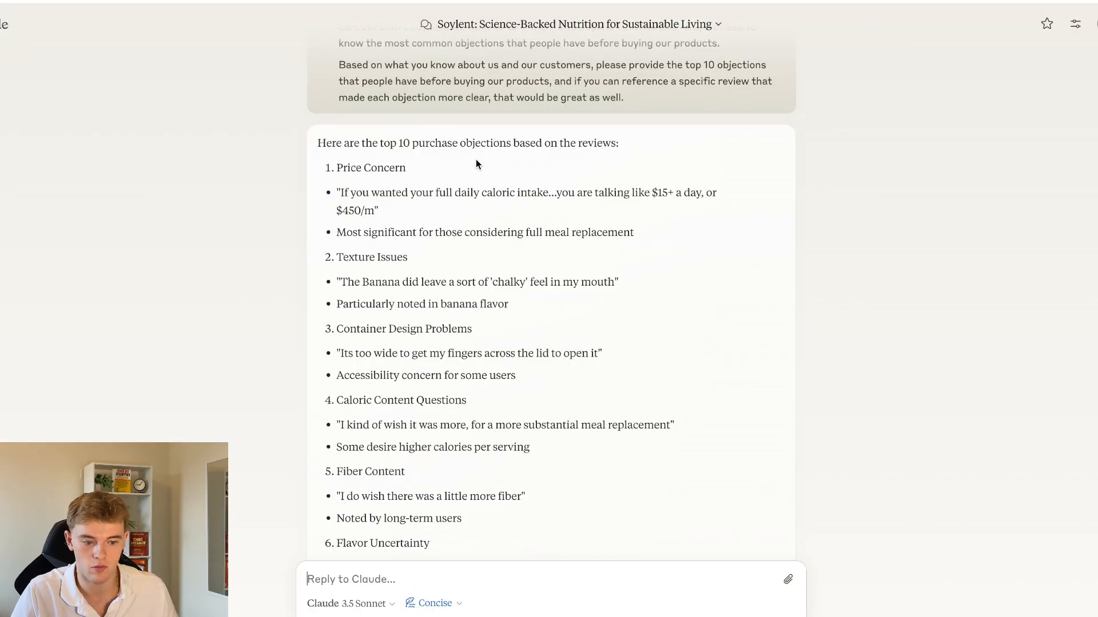
Examine the Price Concern objection and its supporting review quote in Claude's answer
drag(341, 194, 437, 207)
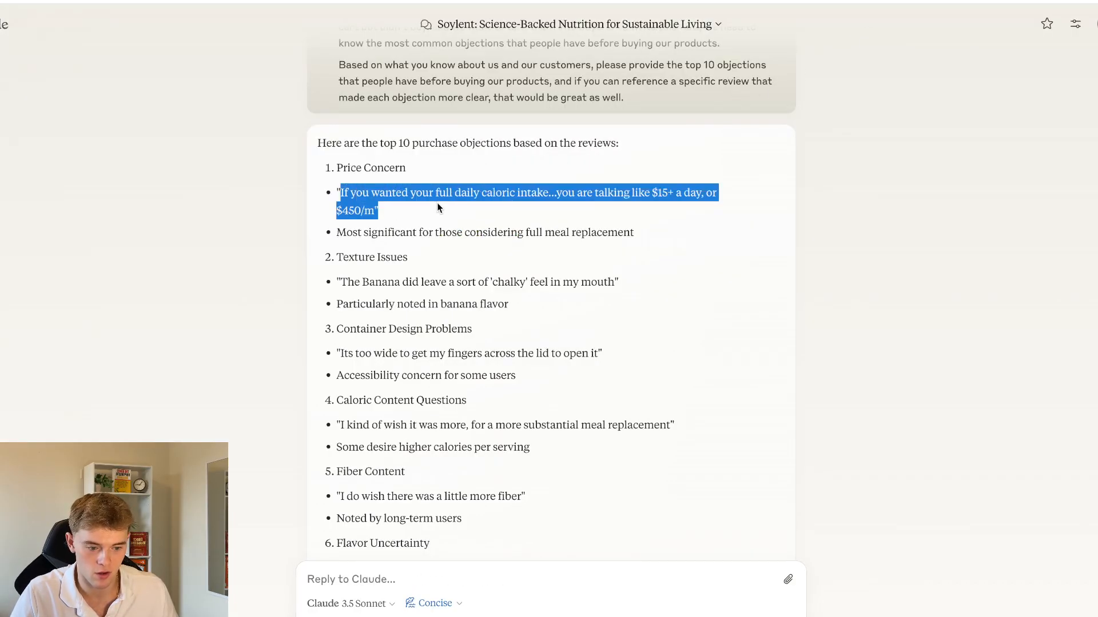
click(458, 207)
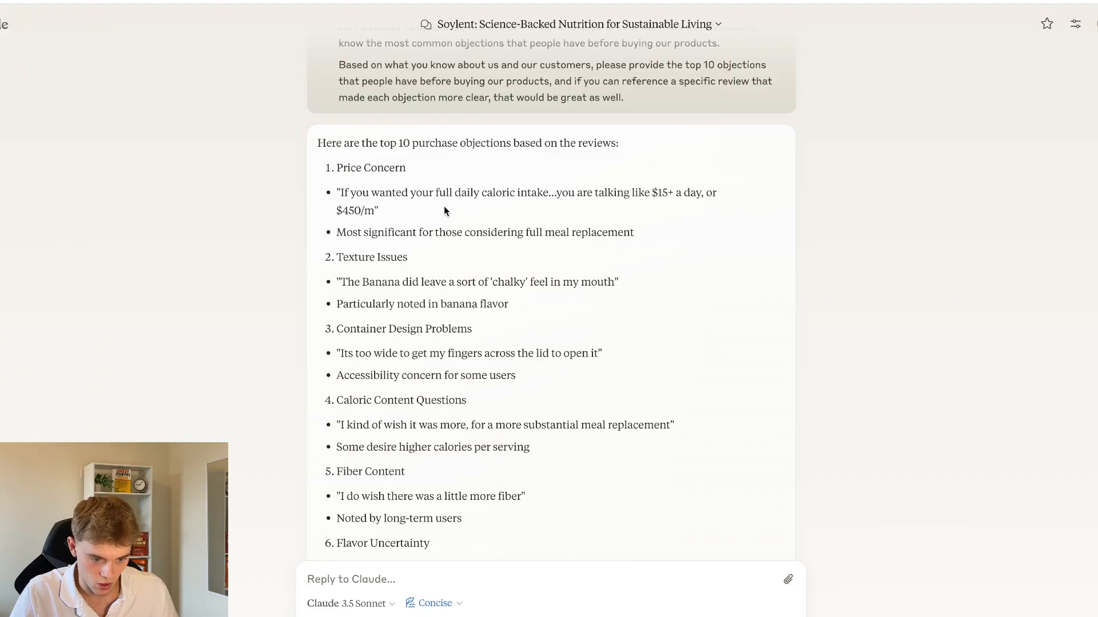
triple_click(407, 193)
click(419, 204)
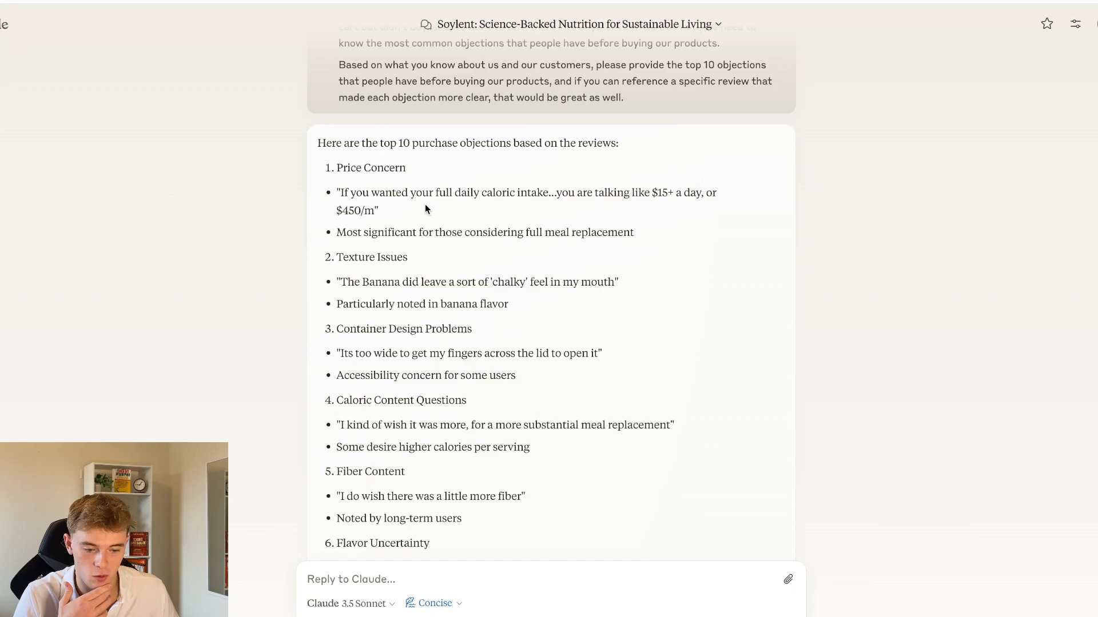
scroll(424, 204, down, 1)
double_click(379, 152)
drag(379, 151, 378, 195)
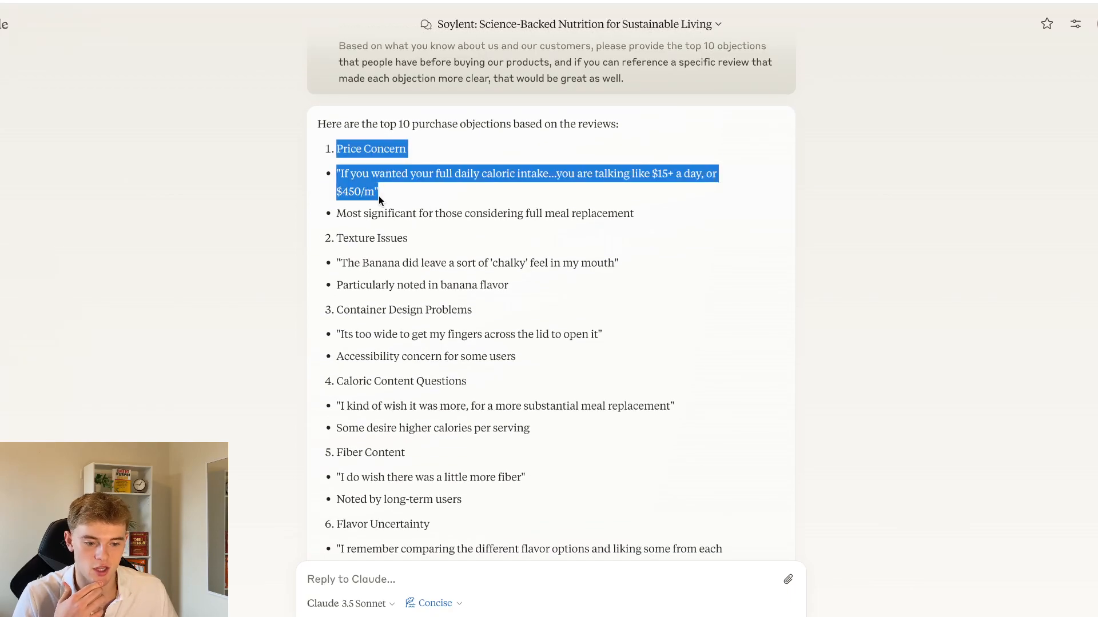
click(406, 197)
Examine the Texture Issues objection and the word "chalky" in its review quote
scroll(404, 194, down, 1)
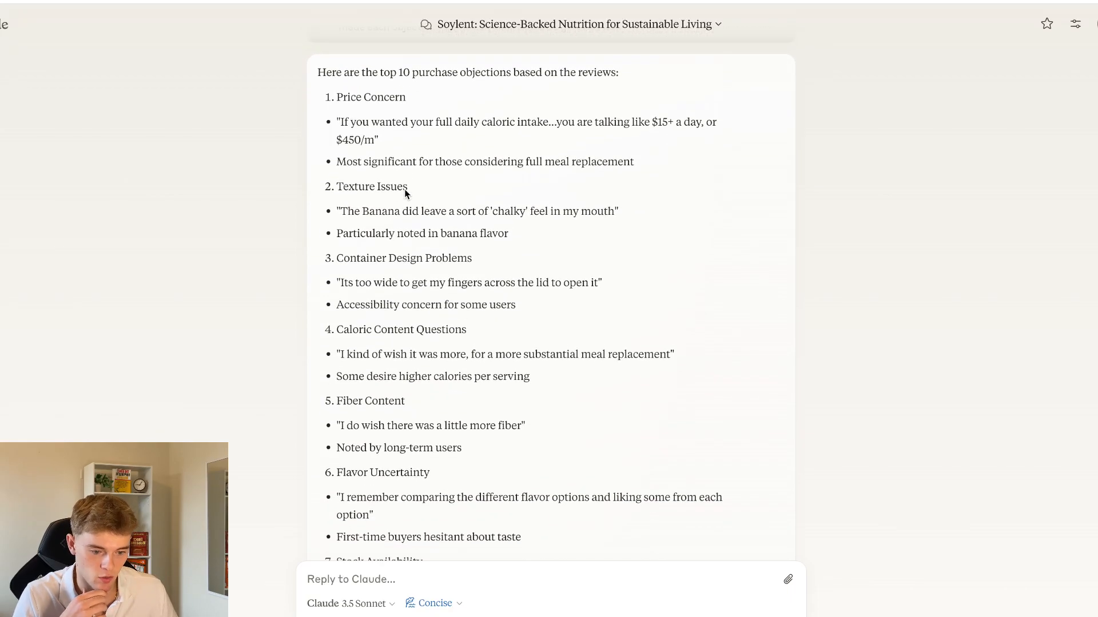
double_click(503, 213)
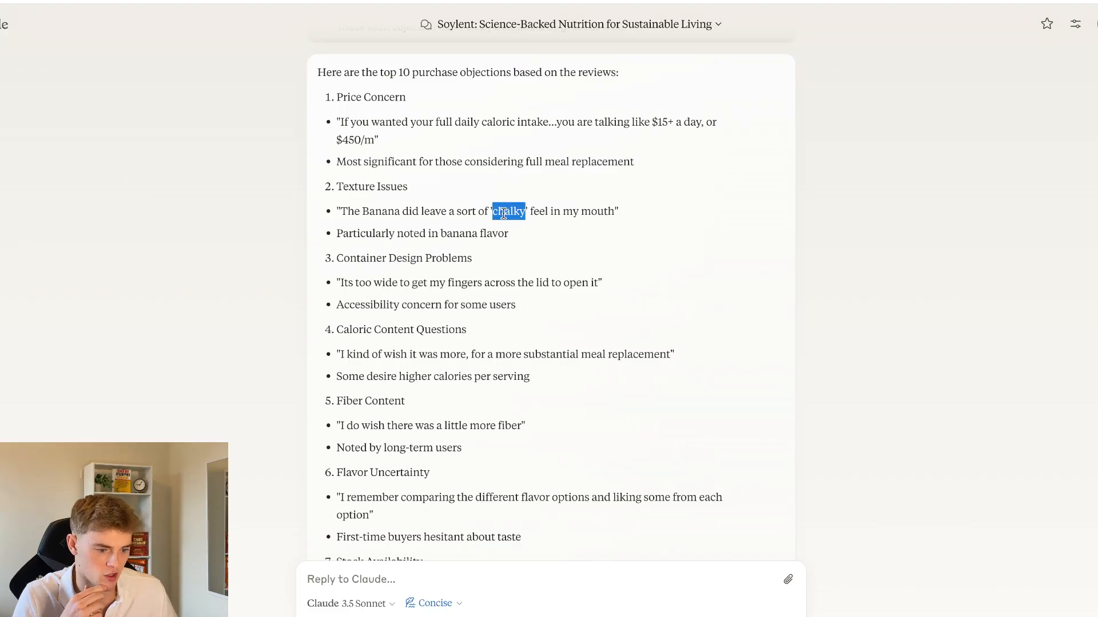
drag(487, 212, 529, 217)
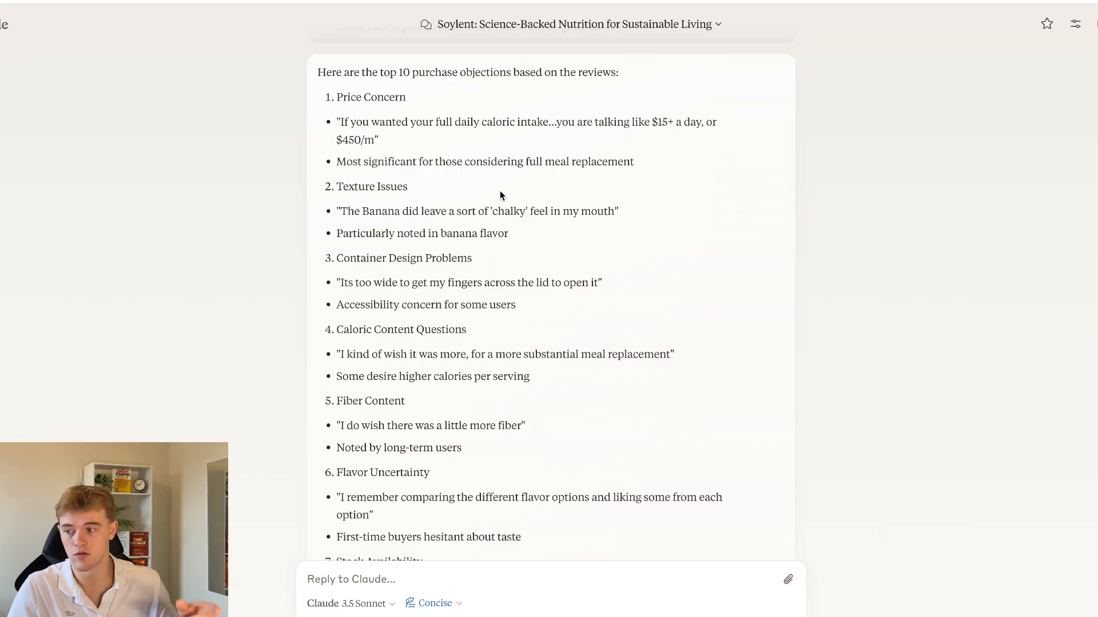
drag(337, 186, 426, 184)
click(428, 188)
Examine the Container Design Problems objection and its review quote about opening the lid
scroll(440, 228, down, 2)
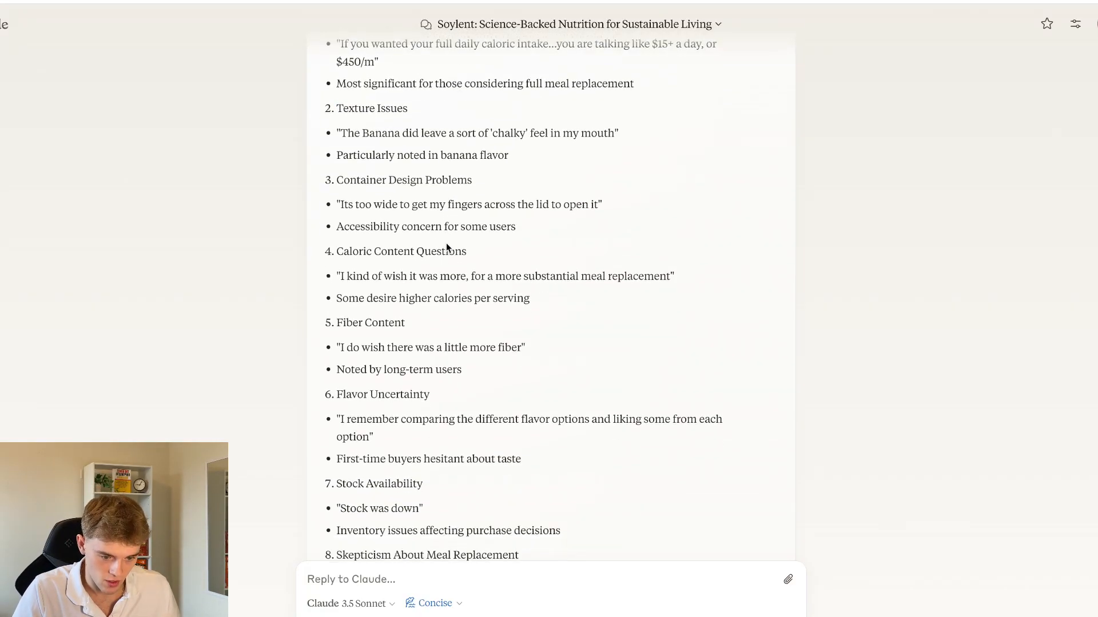
double_click(405, 178)
triple_click(409, 174)
drag(356, 203, 594, 205)
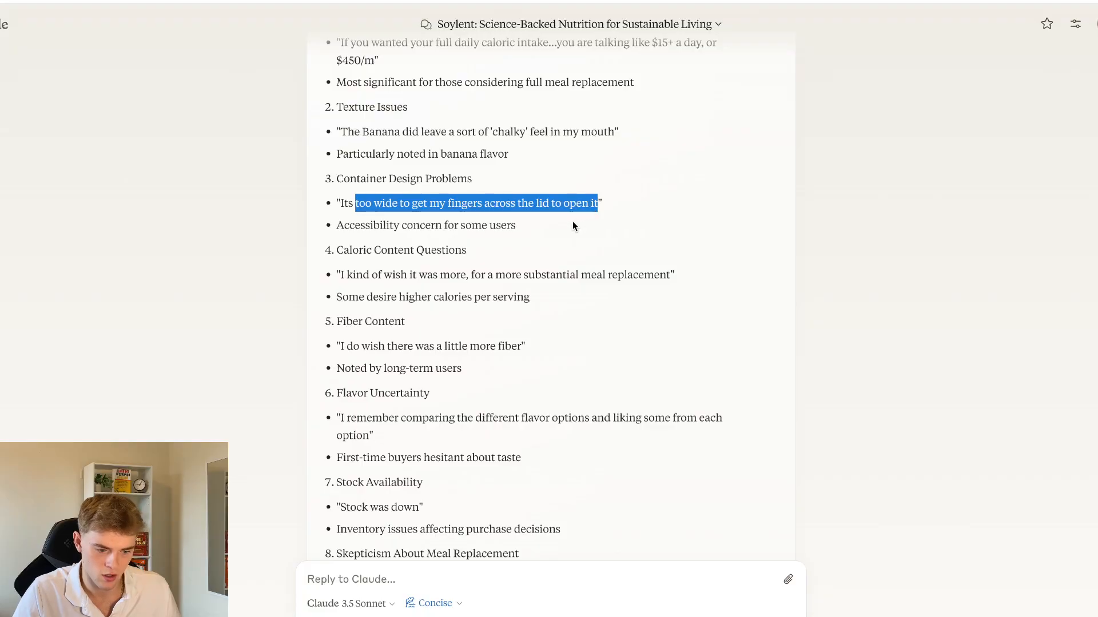
click(546, 221)
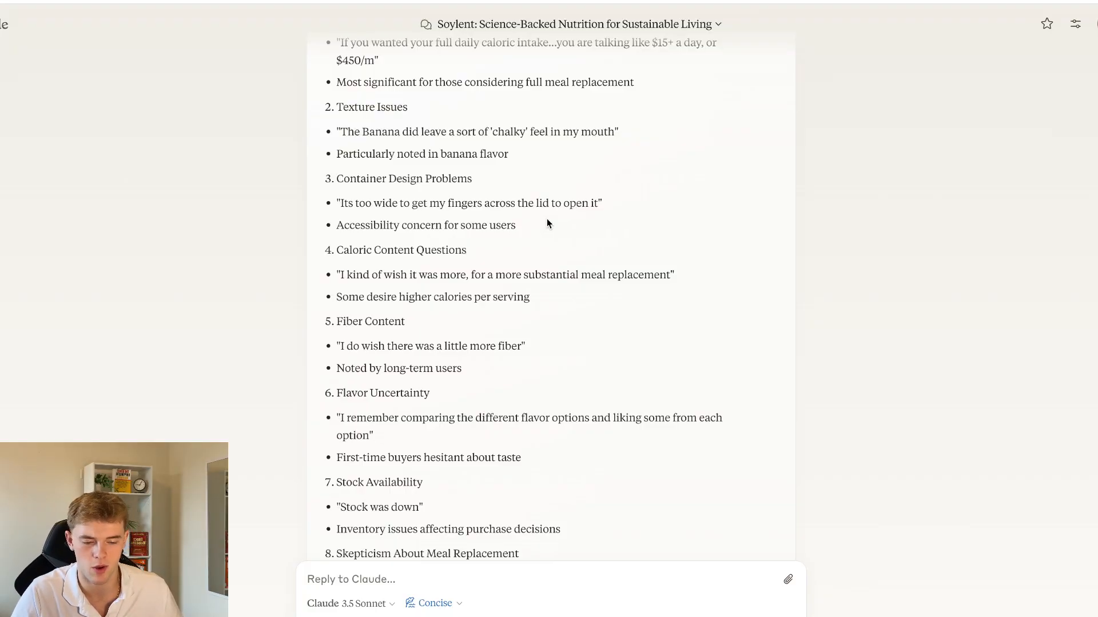
Examine the Caloric Content Questions objection and the "substantial meal replacement" wording in its review quote
scroll(547, 224, down, 2)
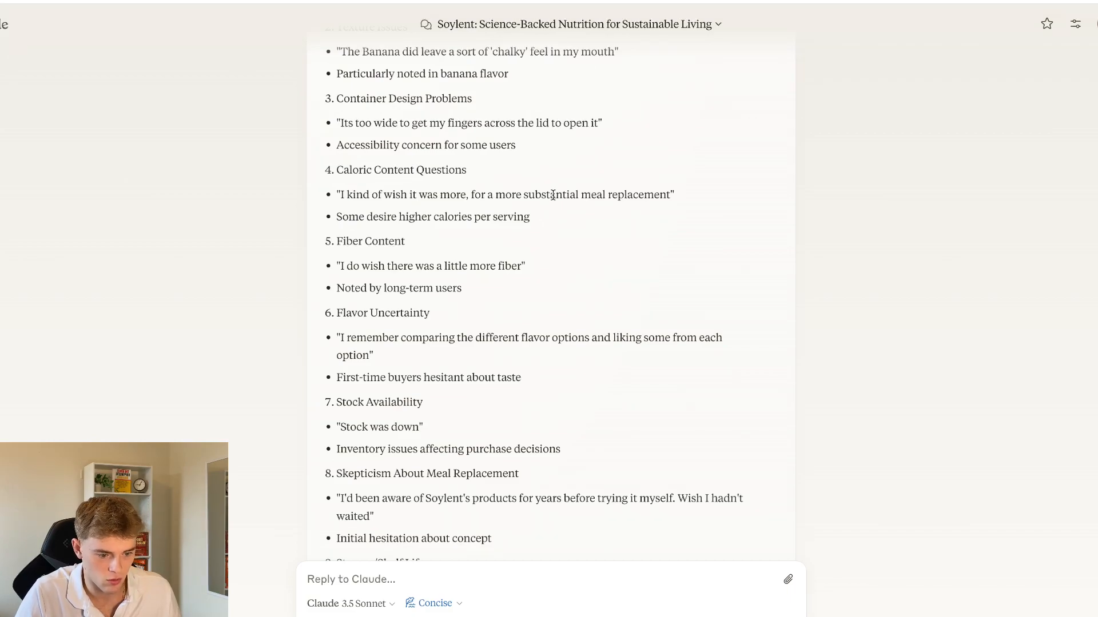
double_click(552, 195)
drag(551, 195, 631, 194)
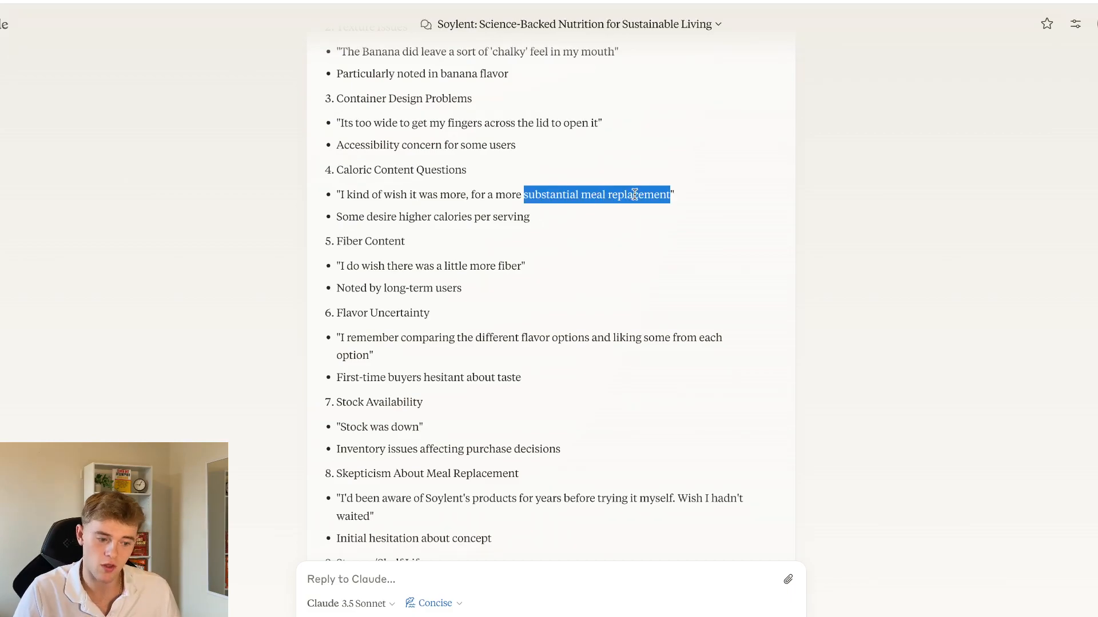
click(635, 194)
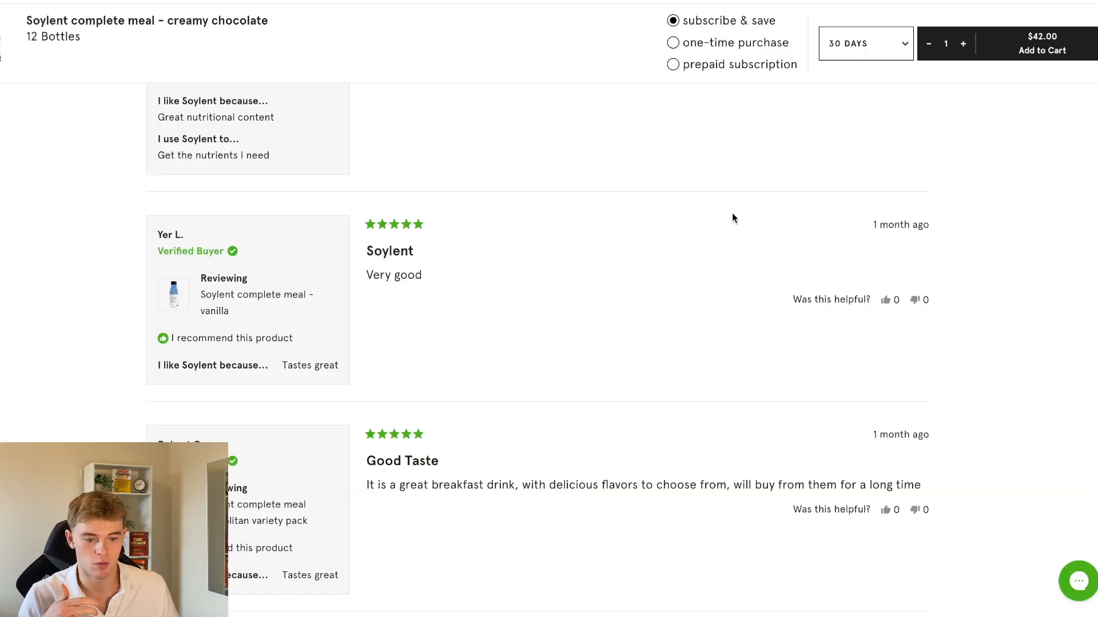
Check the reviews, FAQ and purchase options on Soylent's creamy chocolate page, and return to the Claude chat
scroll(732, 218, down, 12)
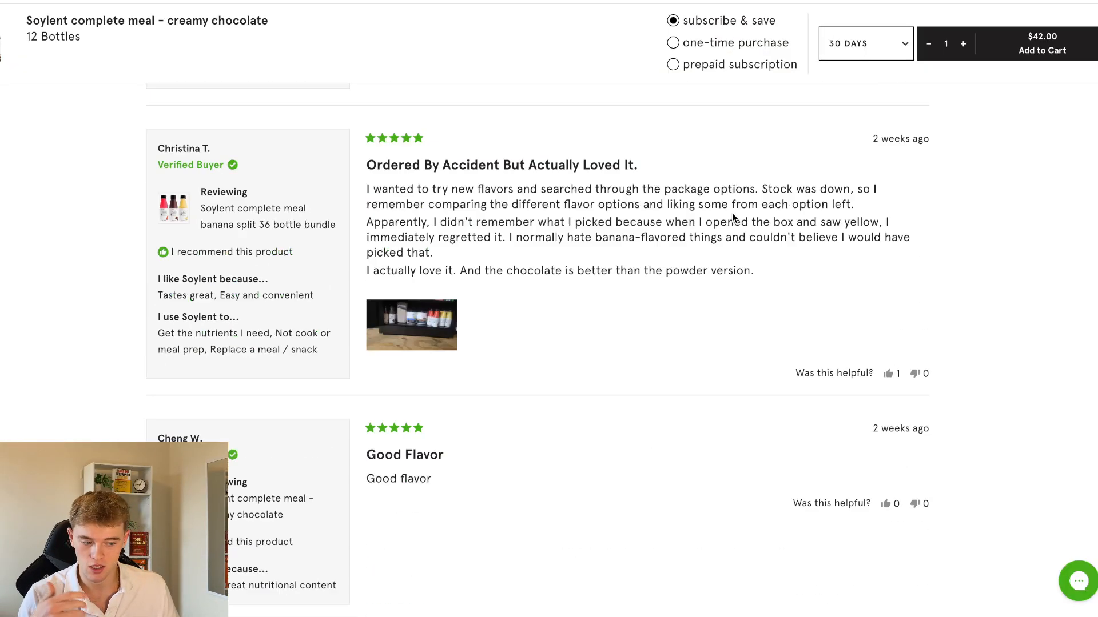
scroll(731, 218, down, 15)
scroll(732, 218, up, 3)
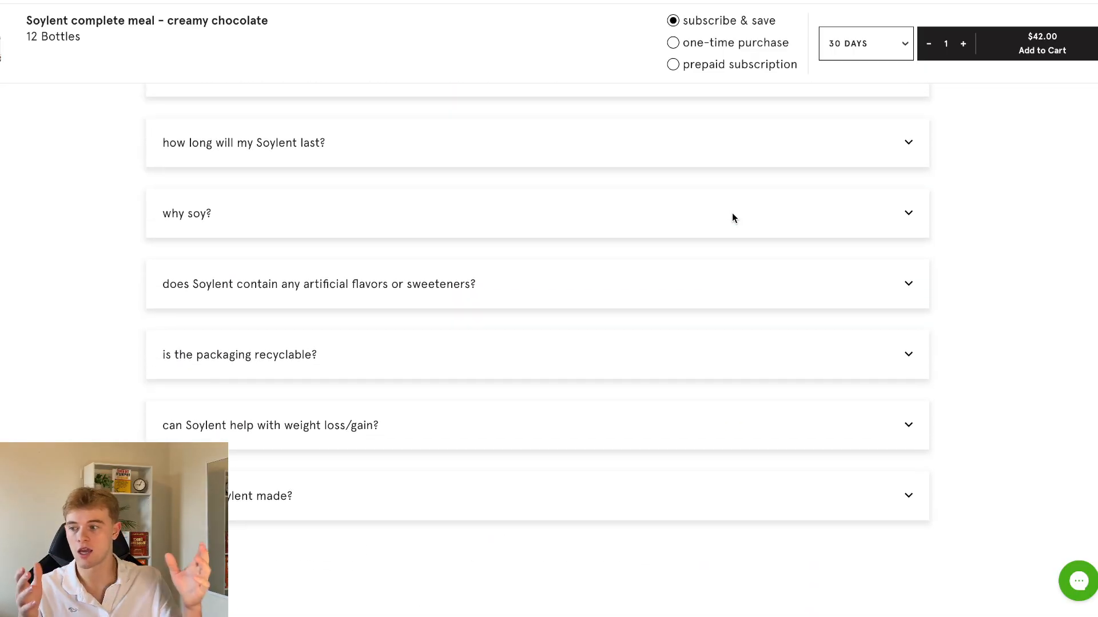
scroll(734, 219, up, 20)
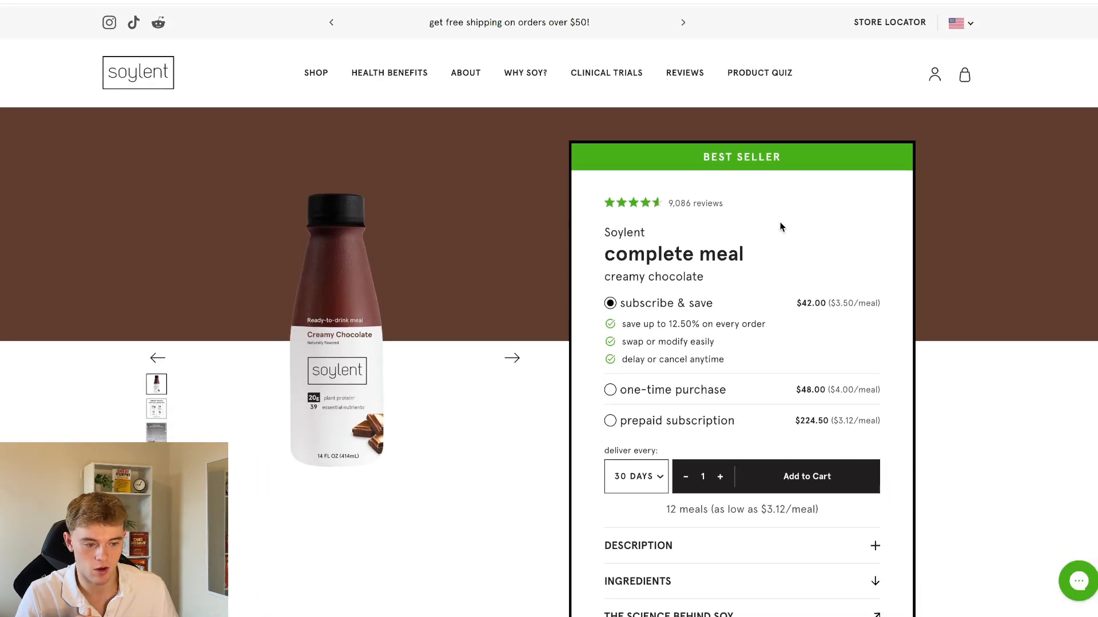
scroll(927, 249, down, 1)
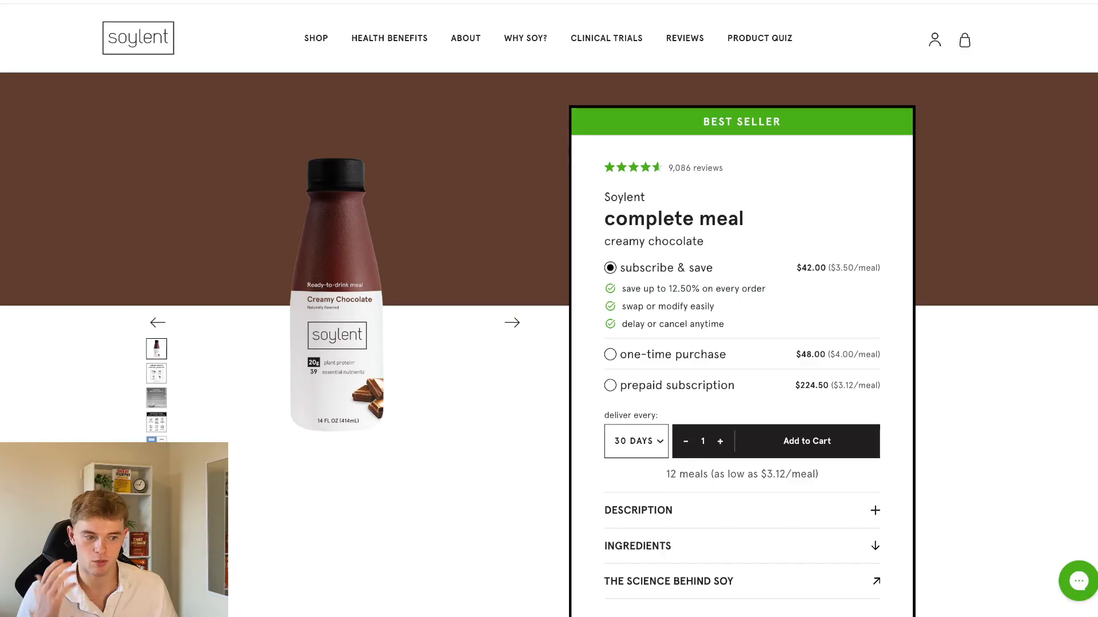
click(881, 1)
Copy all ten objections from Claude's answer into a new text box beside the Steps list on the Miro board
scroll(536, 310, down, 2)
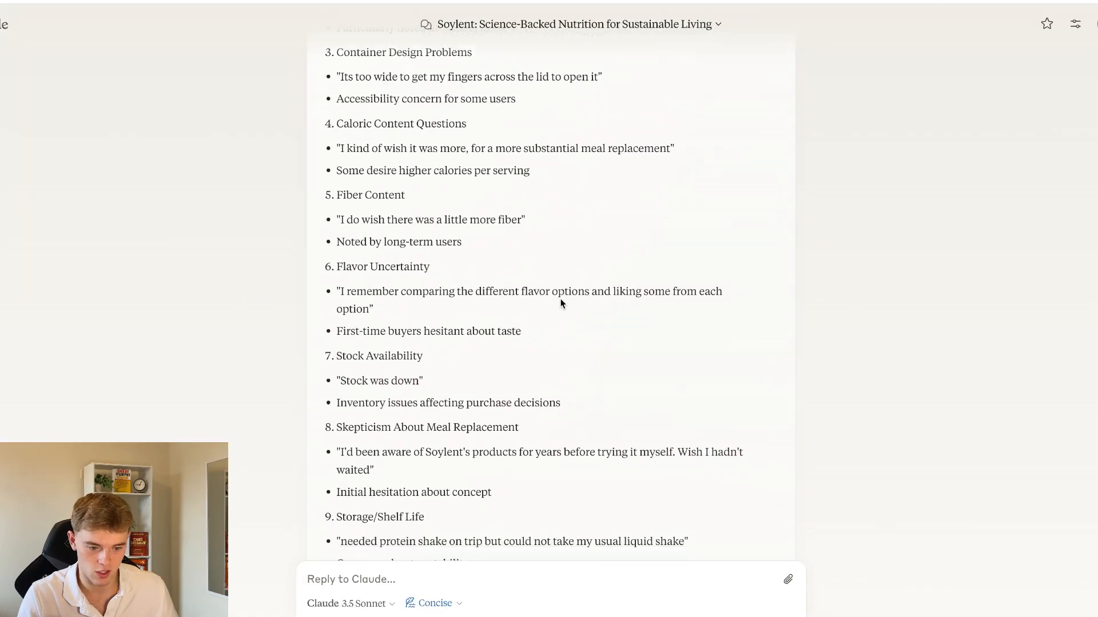
scroll(448, 172, down, 2)
scroll(447, 201, up, 8)
scroll(400, 282, down, 10)
scroll(401, 283, up, 8)
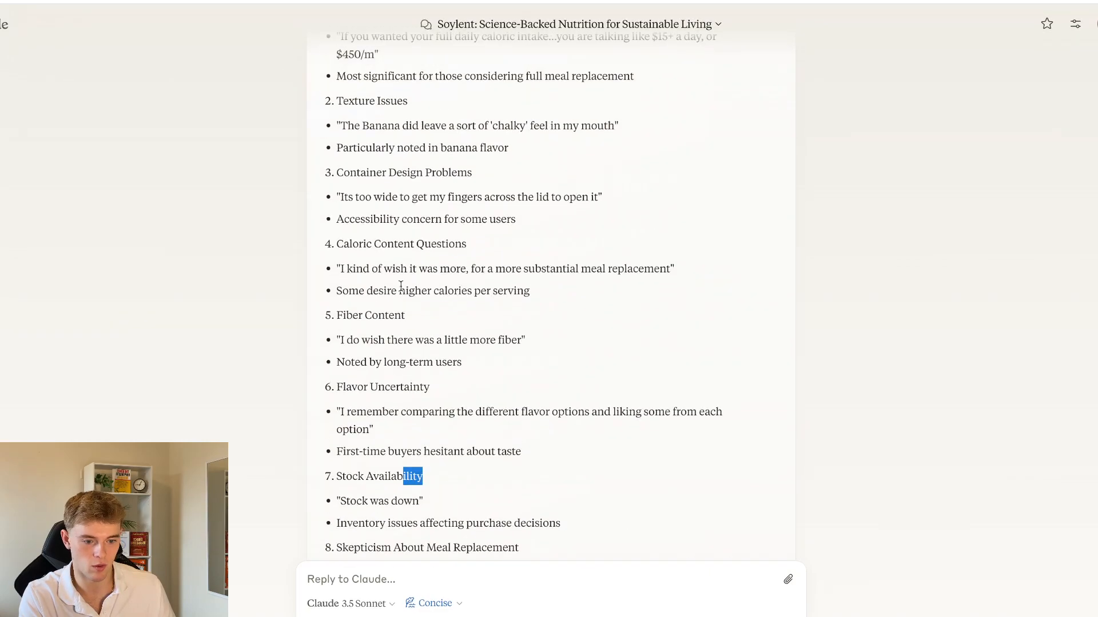
drag(374, 130, 603, 442)
key(ctrl+c)
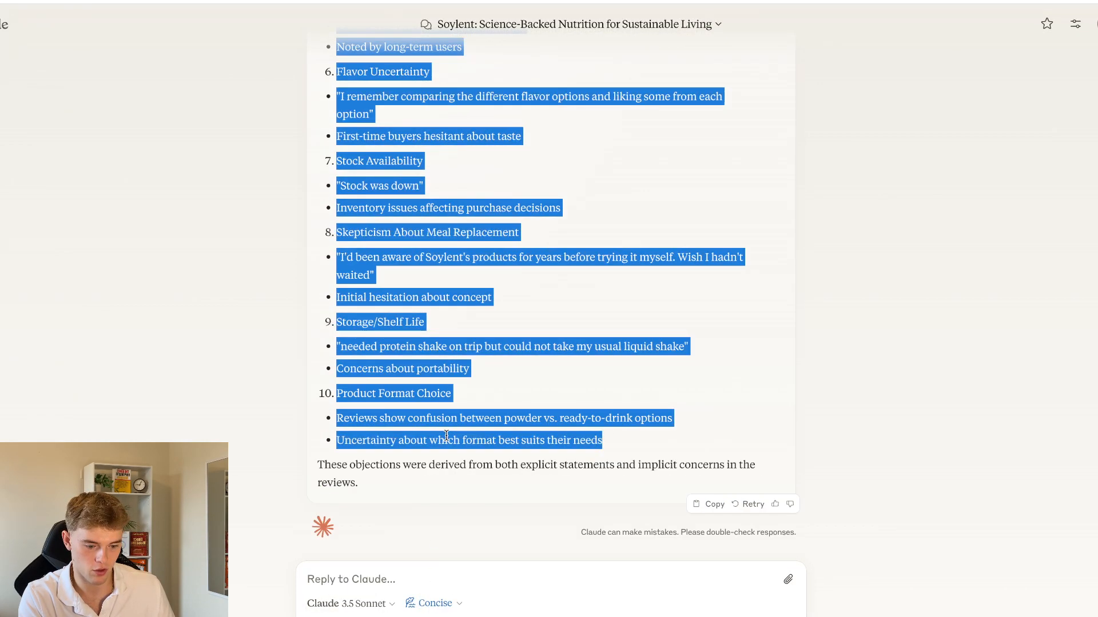
click(775, 2)
scroll(488, 213, down, 5)
scroll(488, 212, right, 3)
scroll(488, 212, right, 1)
click(3, 271)
click(544, 164)
key(ctrl+v)
Add the heading "Objections:" above the pasted list, separated from it by a blank line
key(ctrl+Home)
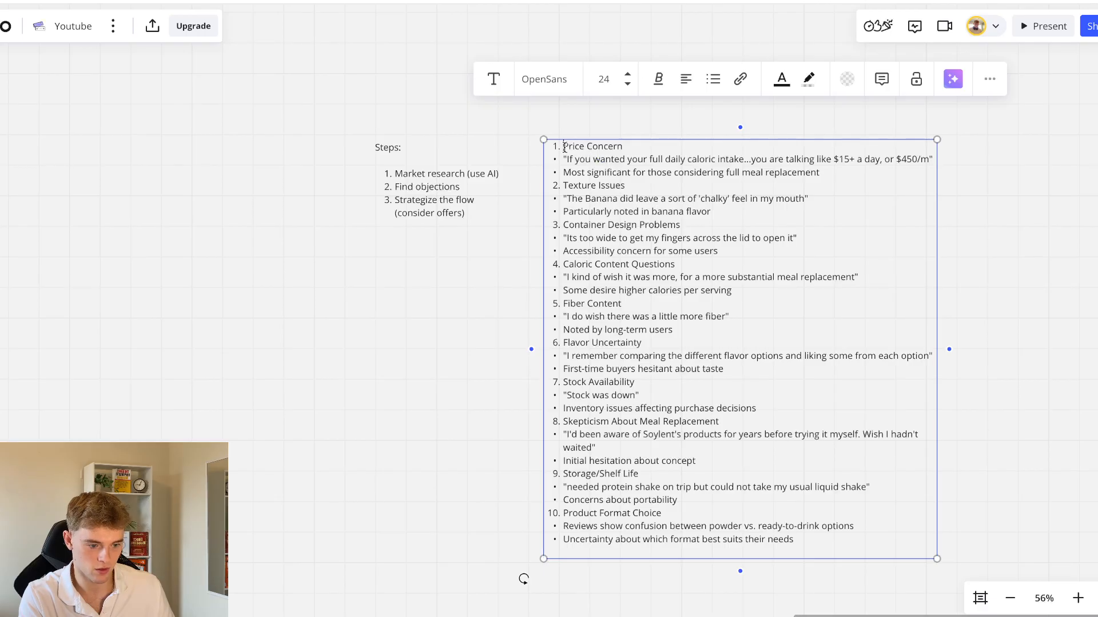
key(Return)
key(Up)
key(BackSpace)
text(O)
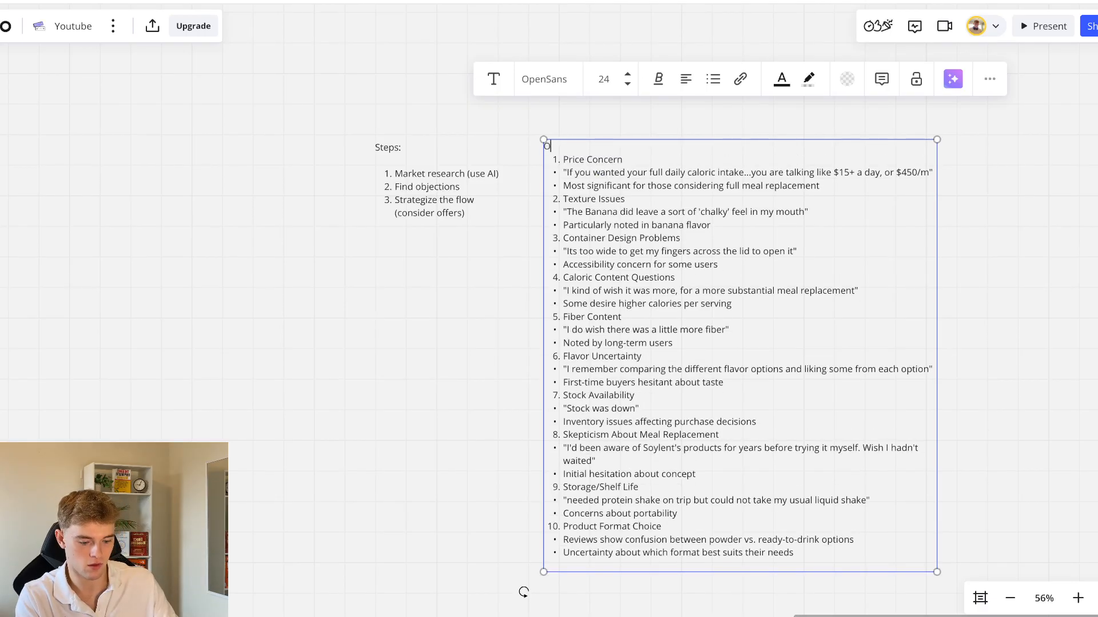
text(bjections)
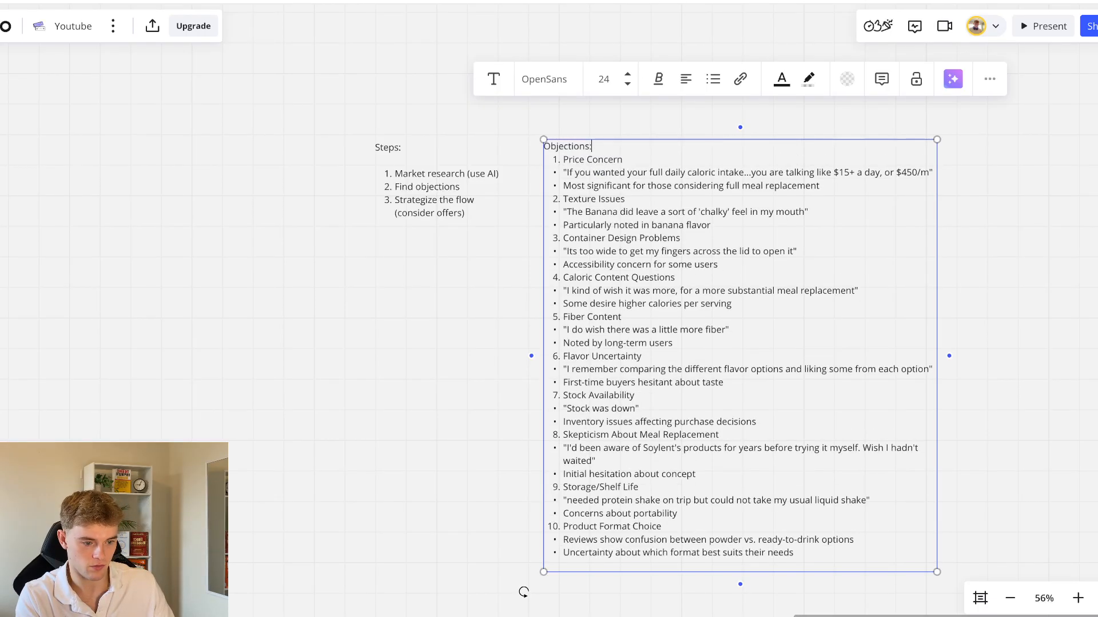
text(:)
key(Return)
click(793, 115)
Add a text box reading "Abandoned cart flow emails:" in the empty area beside the Objections list
scroll(792, 115, right, 1)
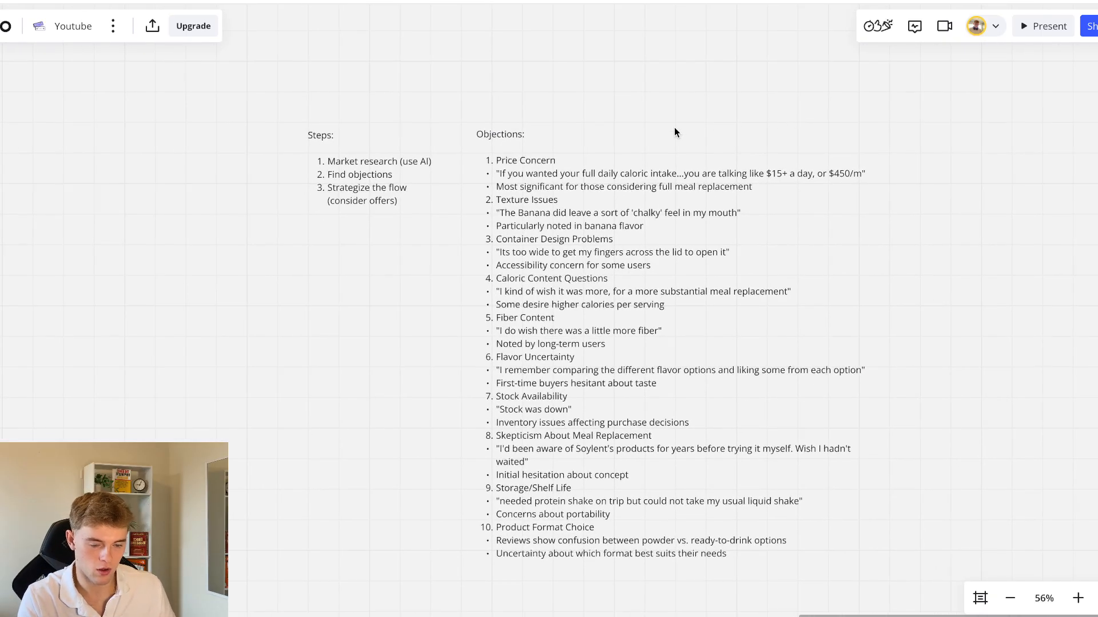
scroll(674, 132, right, 6)
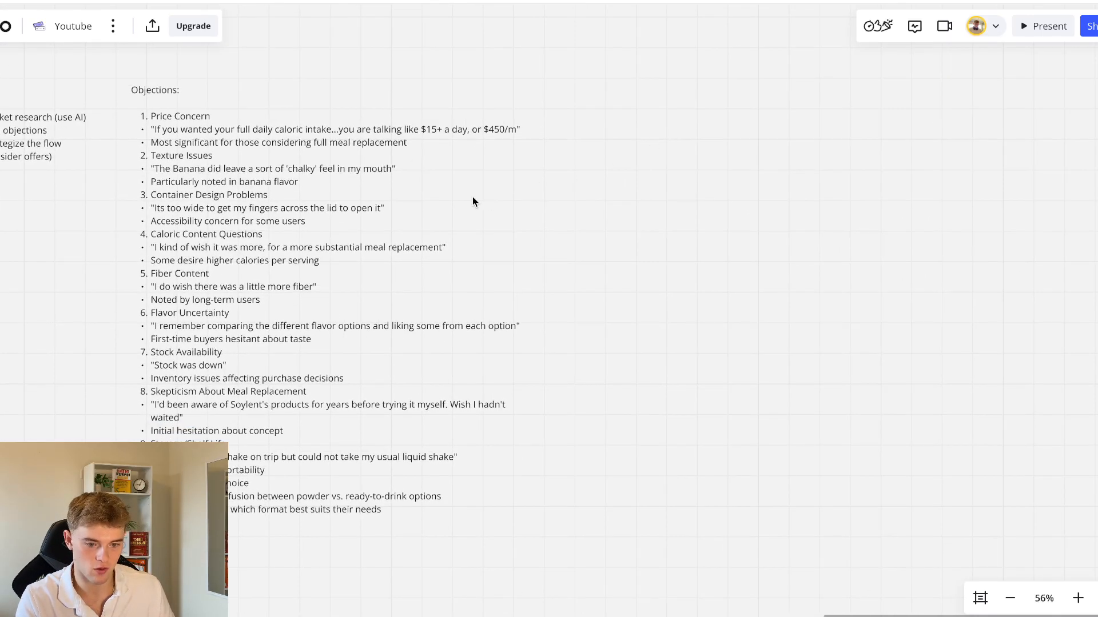
click(611, 95)
text(Abandoned cart flow emails:)
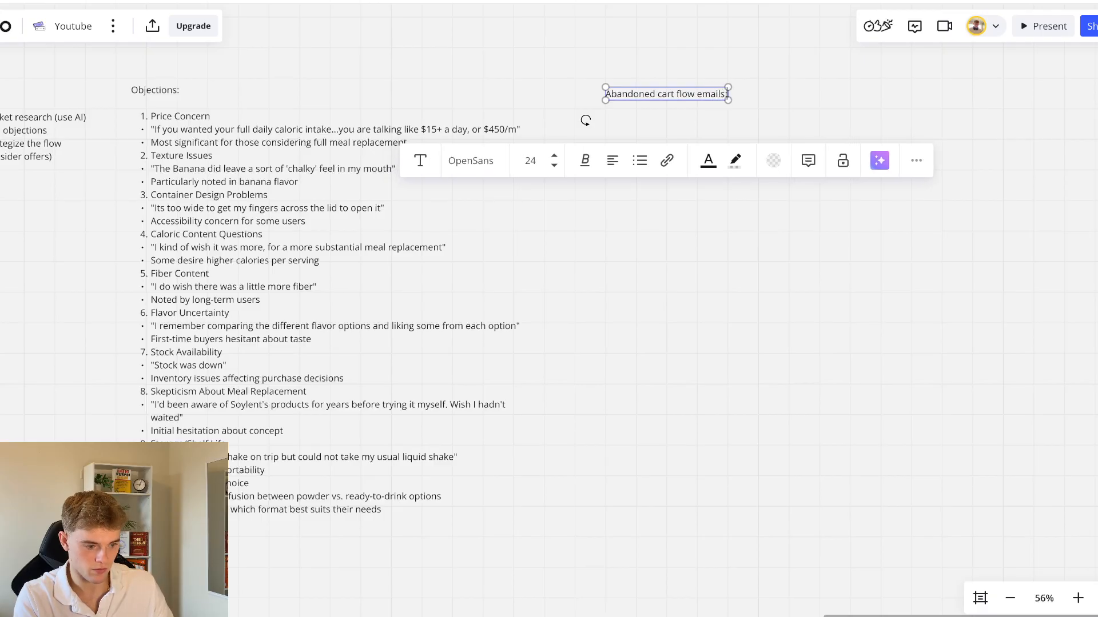
key(Return)
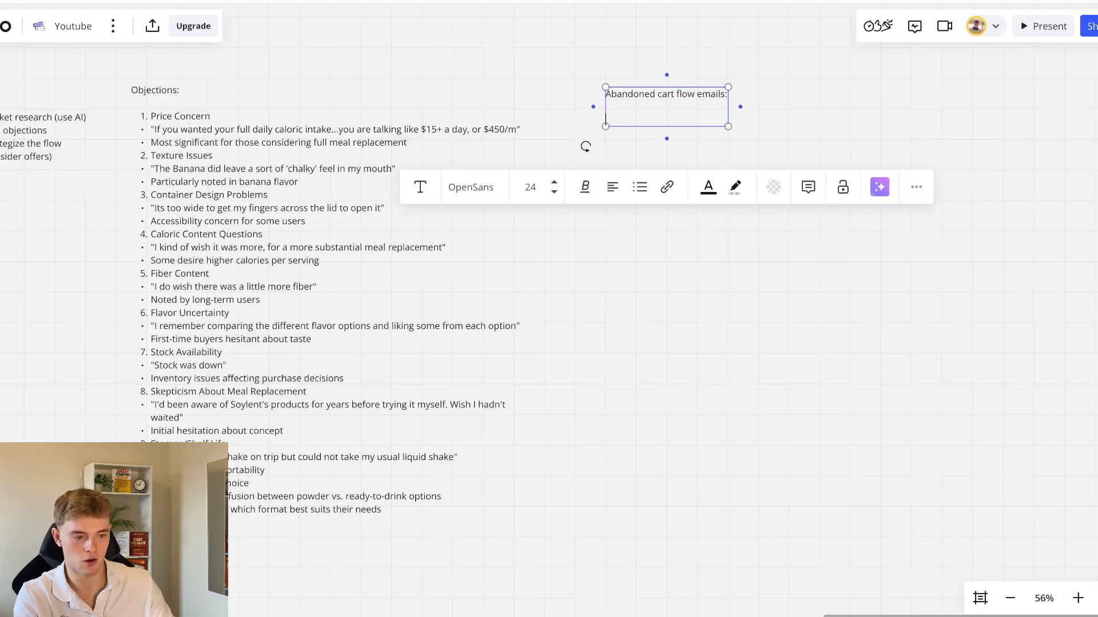
Shorten the new heading to "Abandoned cart flow:", make it bold, and add an "Offers:" line below it
double_click(713, 94)
key(BackSpace)
key(BackSpace)
text(Offers:)
triple_click(672, 96)
key(ctrl+b)
click(664, 120)
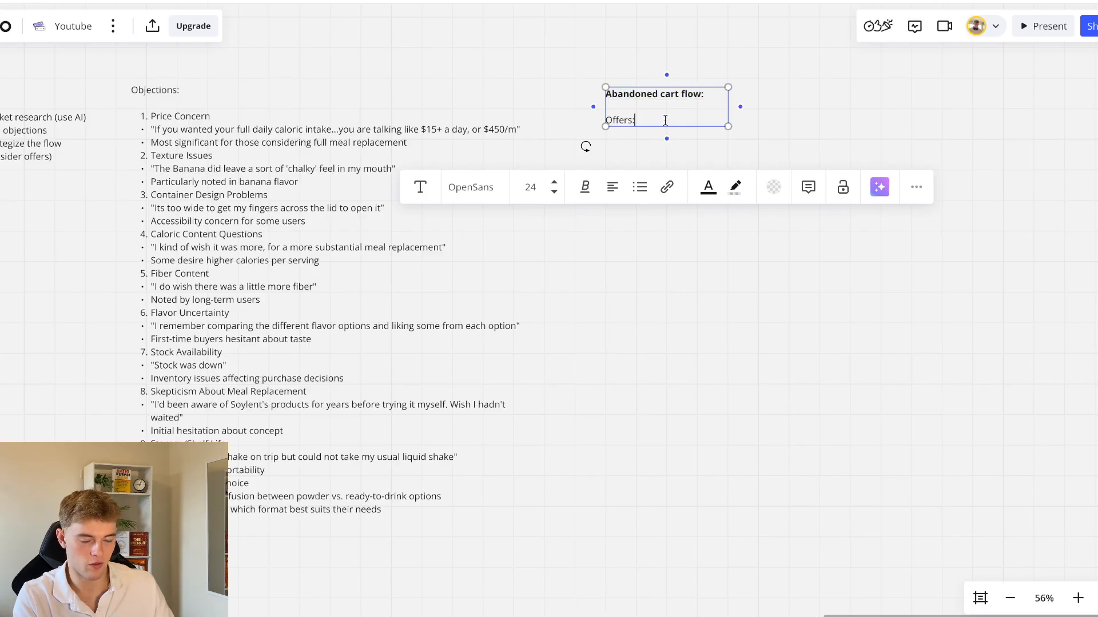
Add the bullet "Save 20% off for emails 3-5" under Offers
key(Return)
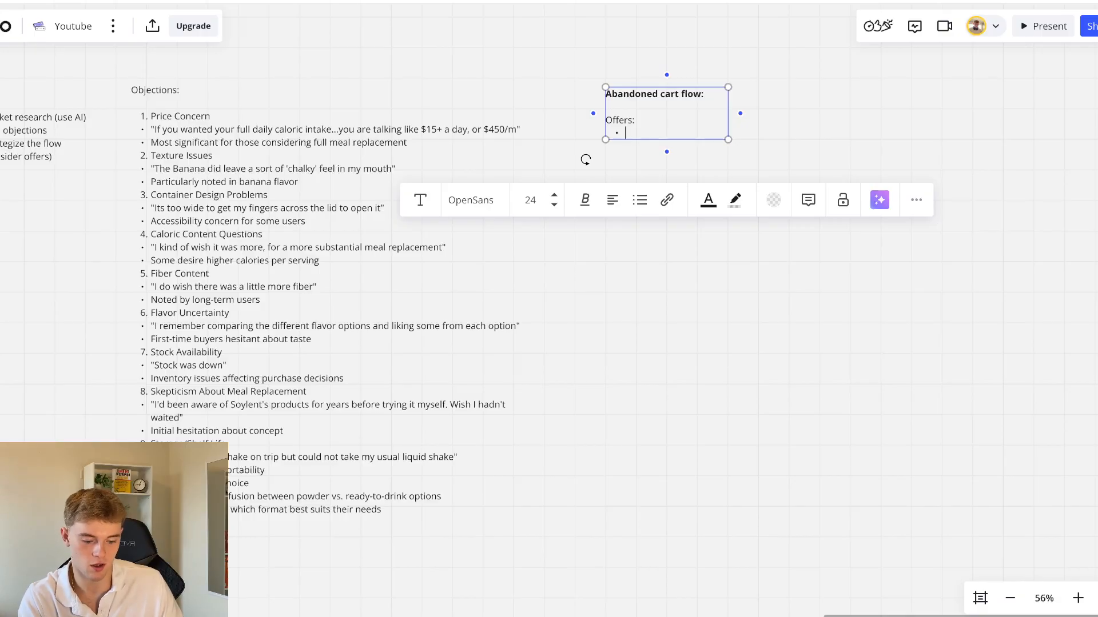
text(Save 20% off for emails 3-5)
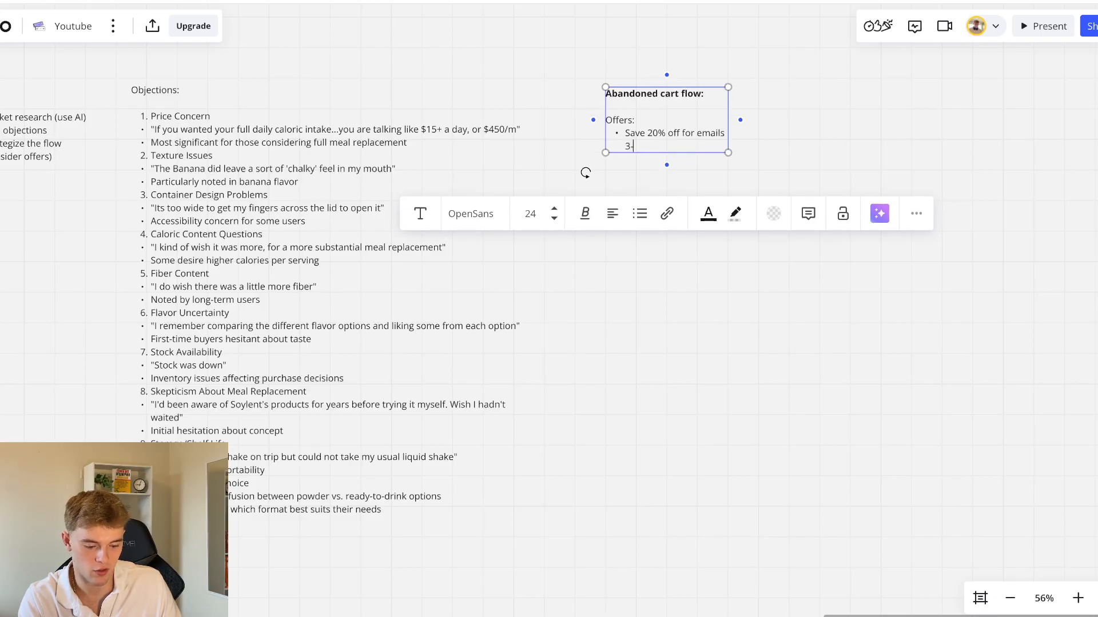
click(778, 147)
click(667, 137)
click(766, 143)
scroll(742, 162, down, 2)
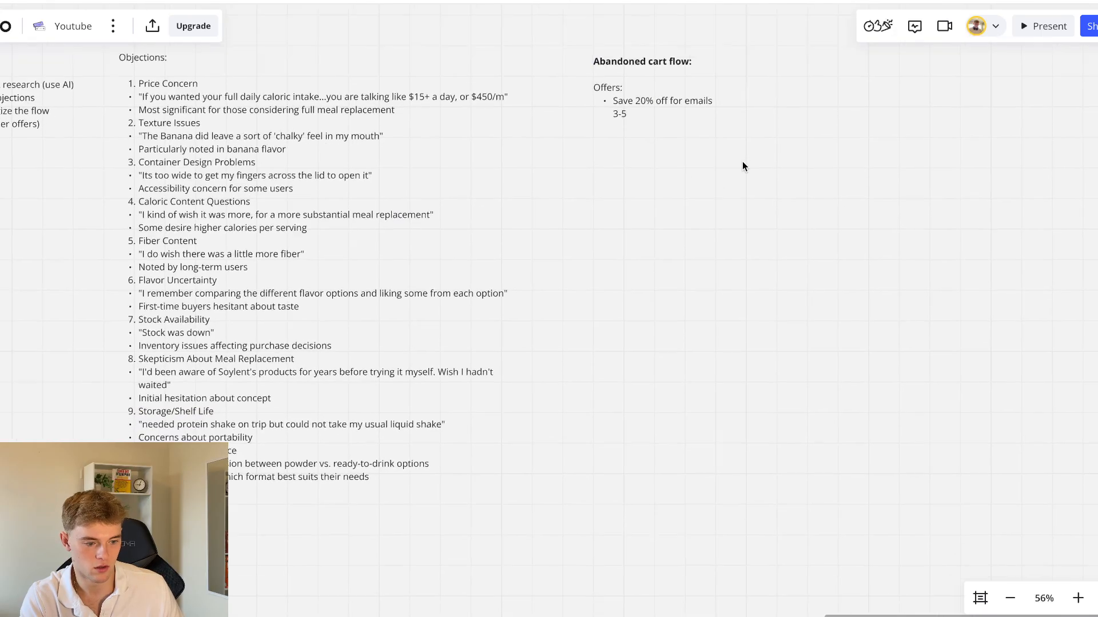
Add the lines "Email 1:" and "Email 2:" below the offers, separated by blank lines
triple_click(667, 62)
click(667, 67)
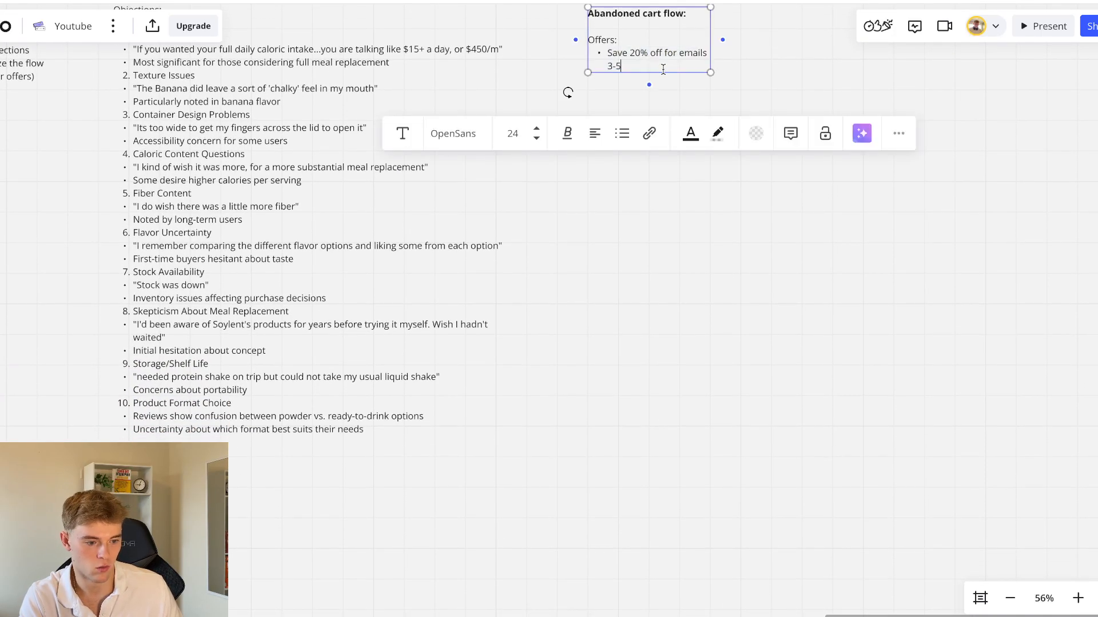
key(Return)
key(Return)
text(Email 1:)
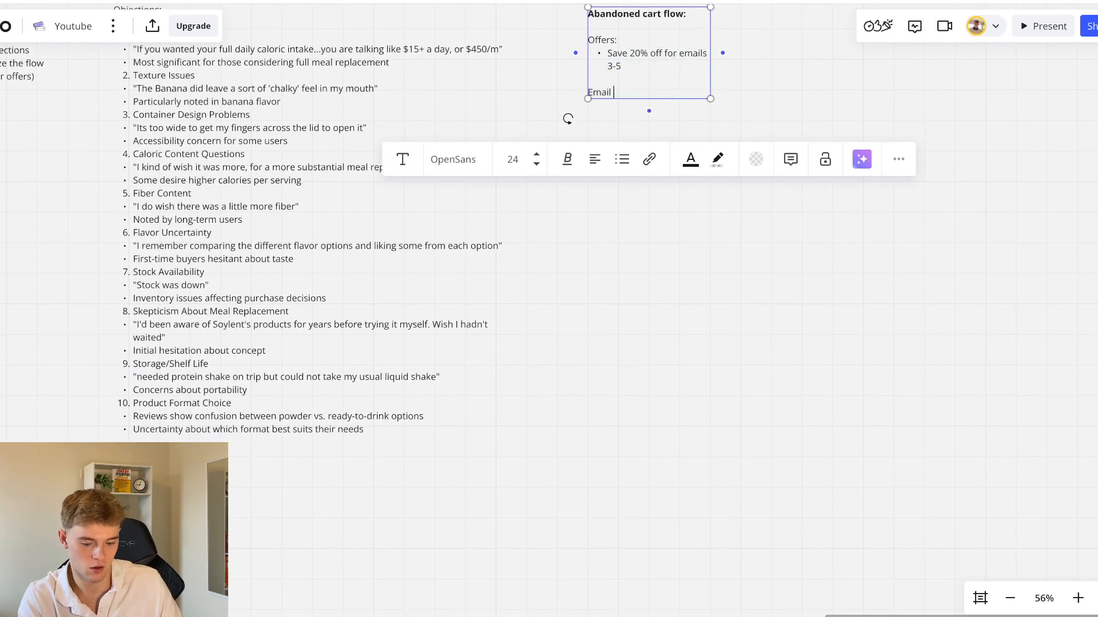
key(Return)
key(Return)
text(Email )
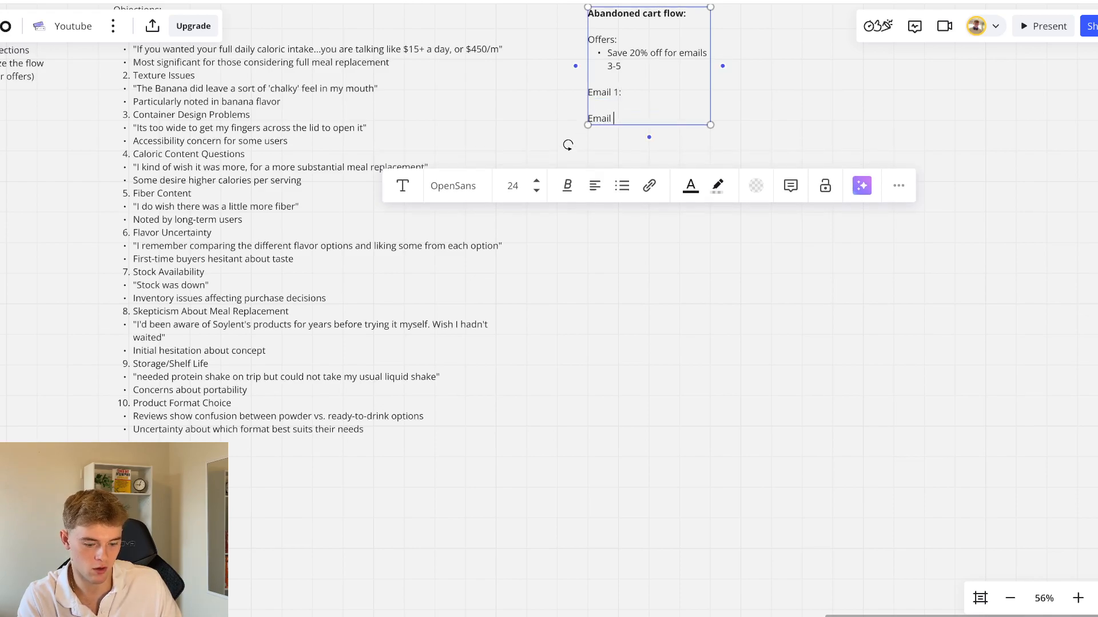
text(2)
text(2:)
key(Return)
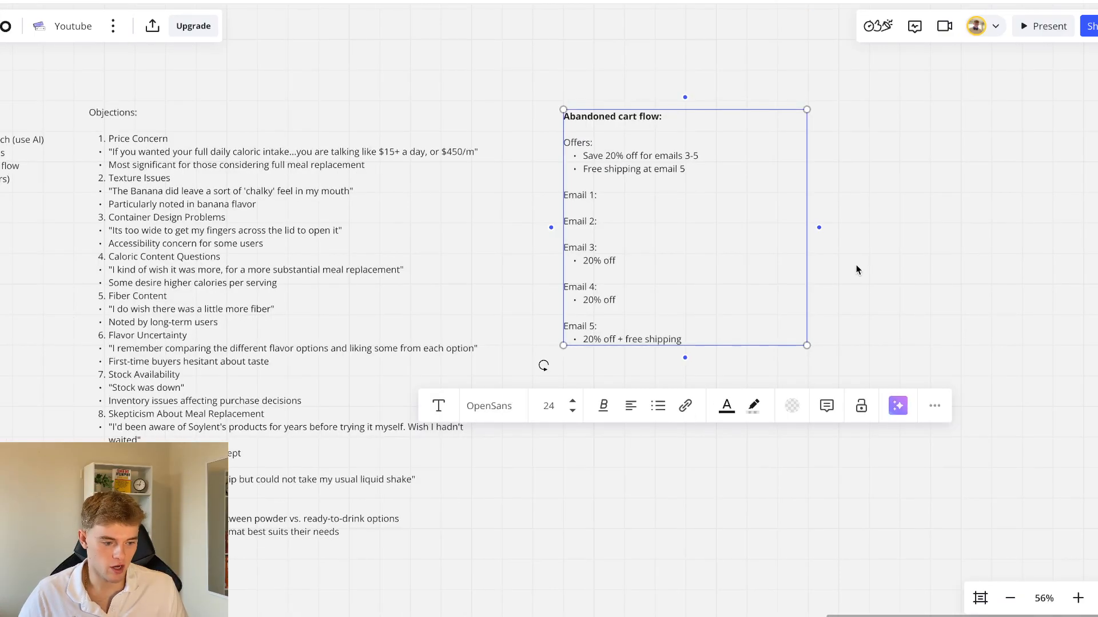
Review the offers and the five-email outline of the abandoned cart flow against the Objections list
click(856, 265)
scroll(856, 266, right, 3)
scroll(526, 203, up, 5)
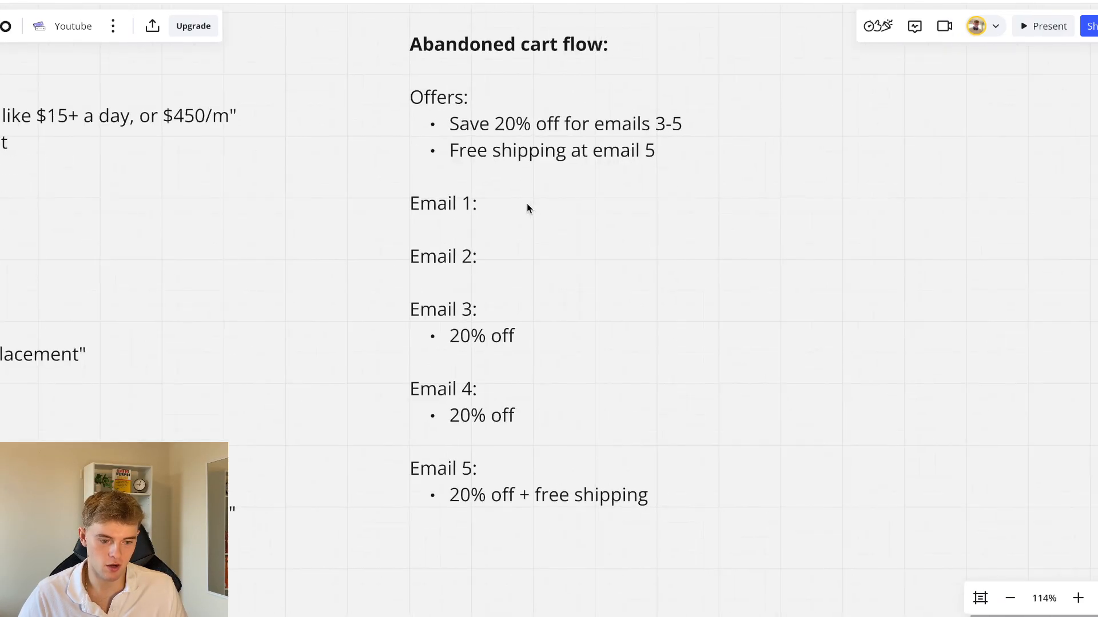
scroll(526, 204, right, 1)
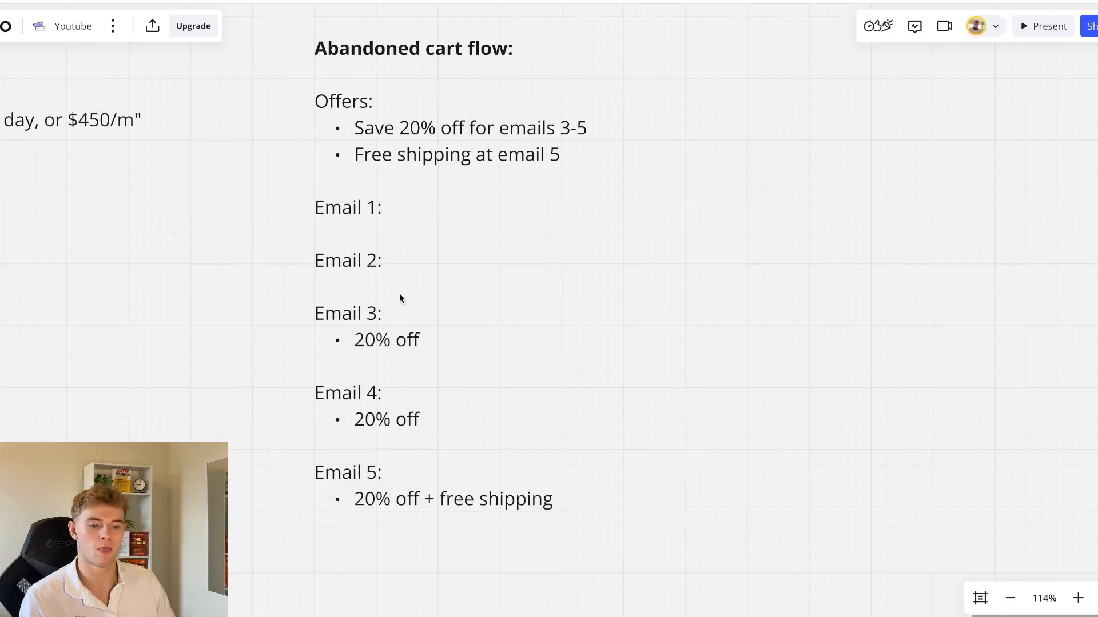
scroll(248, 262, left, 6)
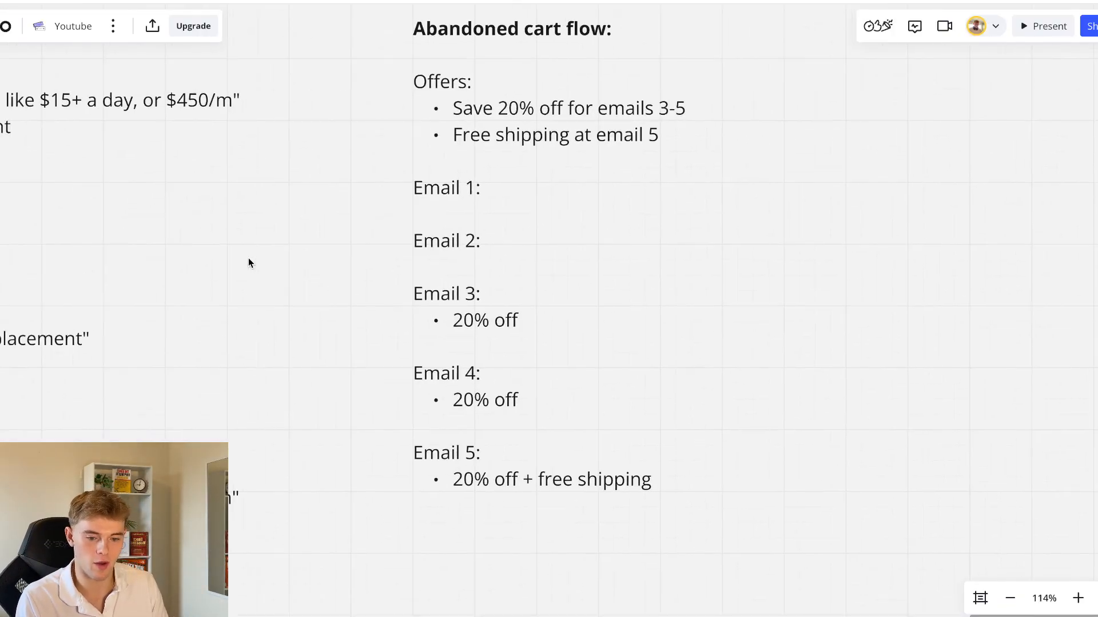
scroll(248, 259, down, 5)
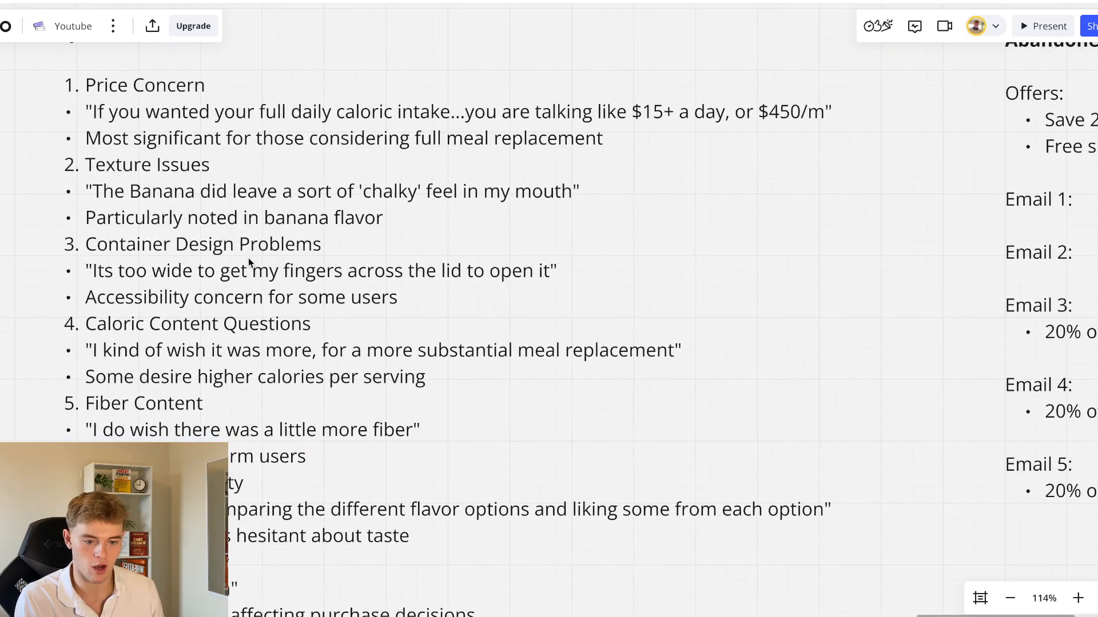
scroll(248, 262, down, 3)
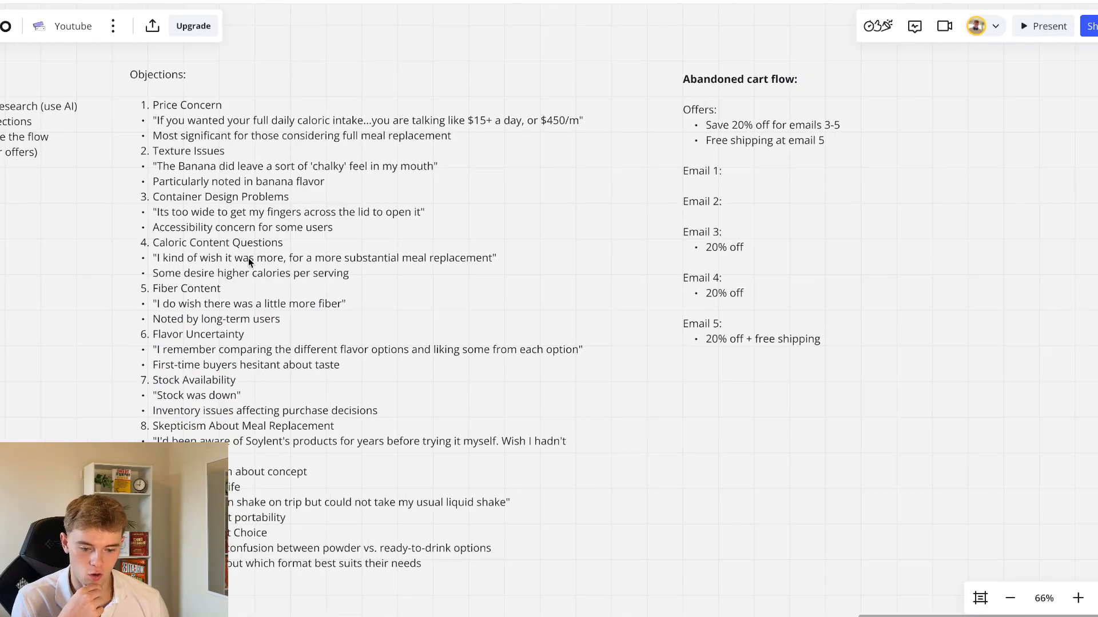
scroll(248, 258, up, 1)
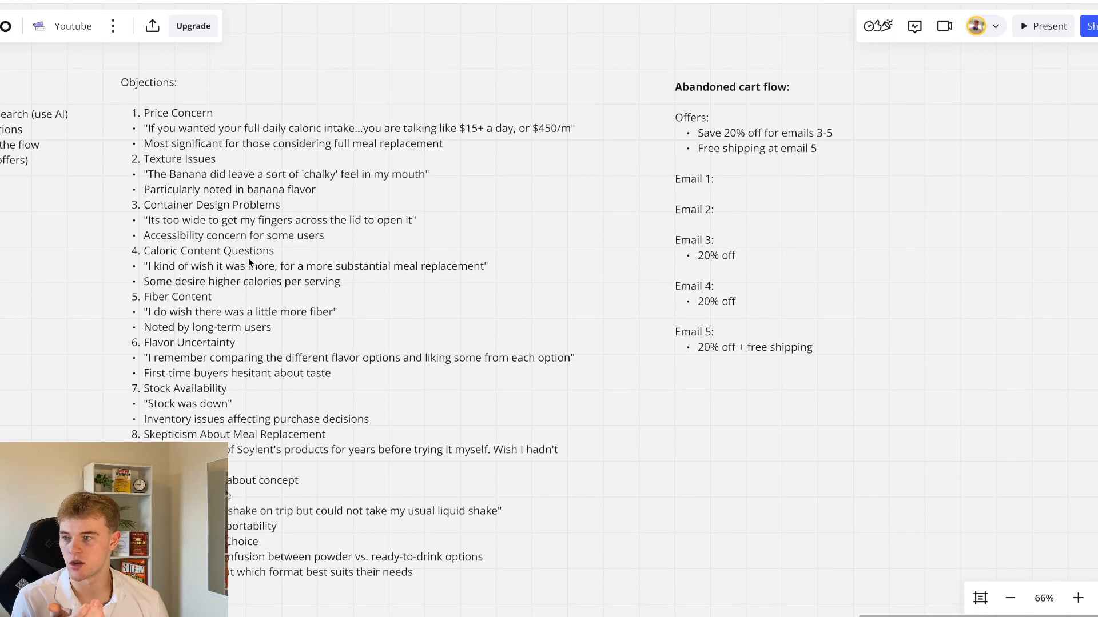
Copy the Price Concern objection and its daily caloric intake quote from the Objections list to under Email 1
click(246, 138)
triple_click(246, 138)
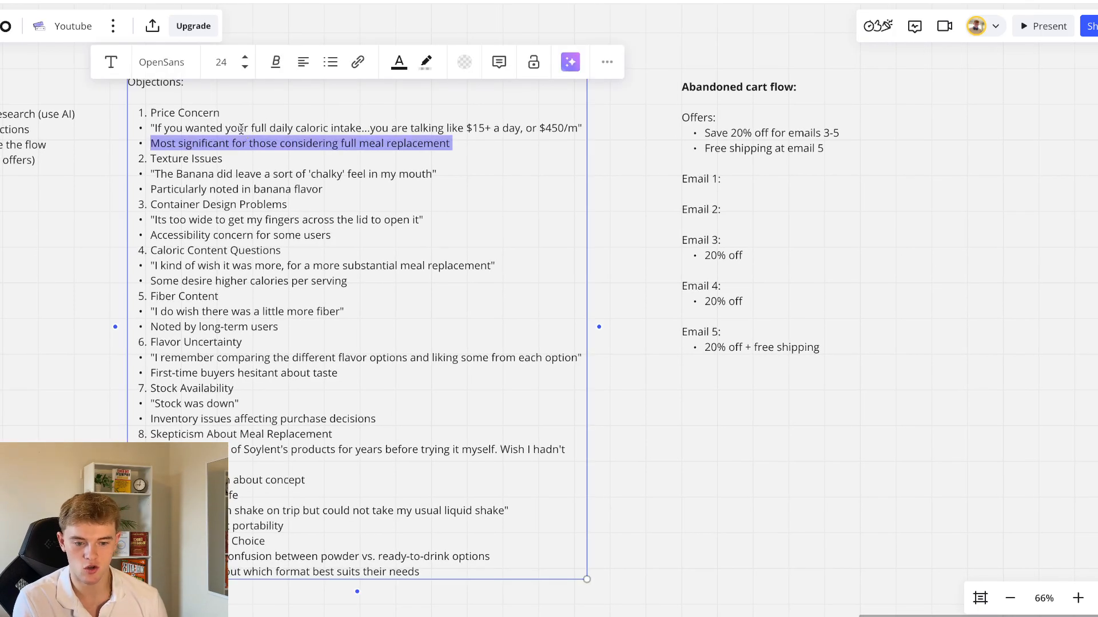
drag(156, 127, 570, 128)
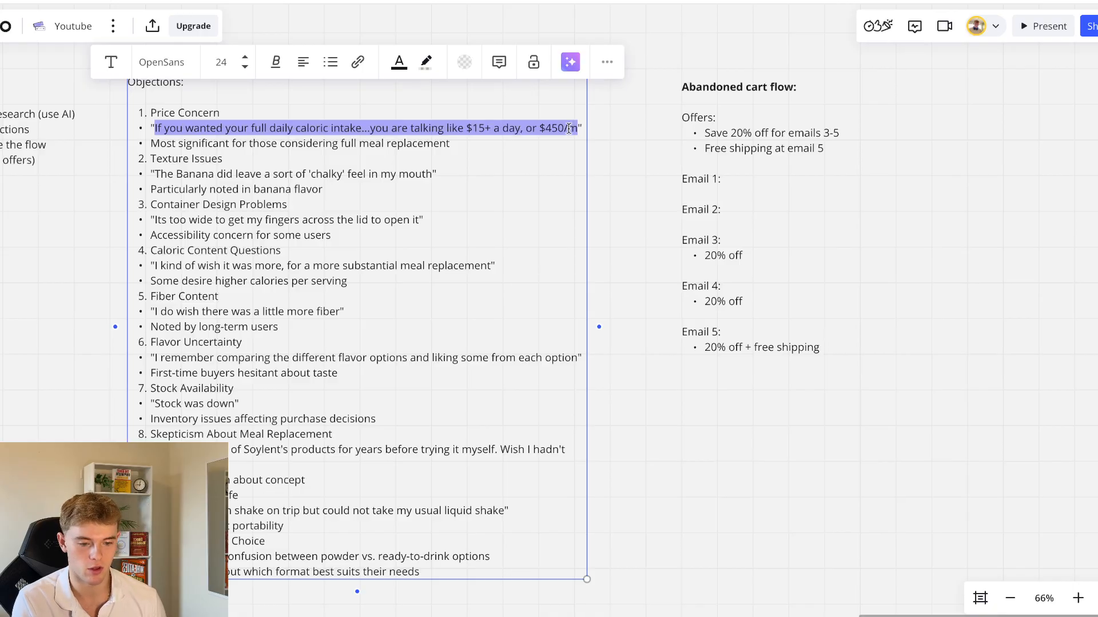
triple_click(202, 116)
drag(202, 116, 202, 125)
key(ctrl+c)
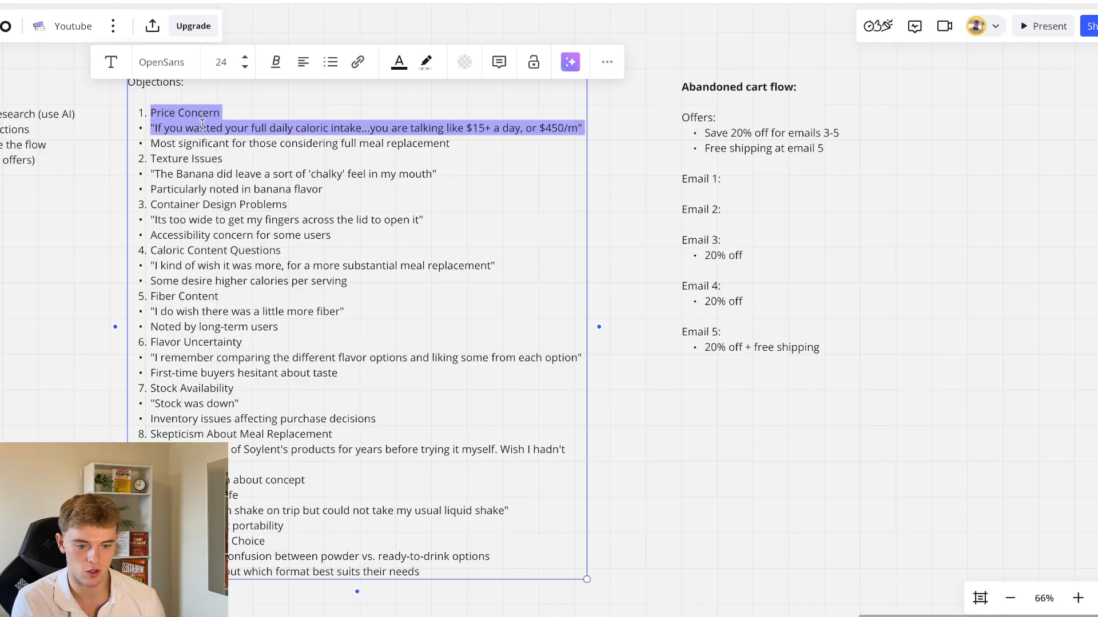
click(772, 148)
double_click(768, 150)
click(748, 178)
key(Return)
key(ctrl+v)
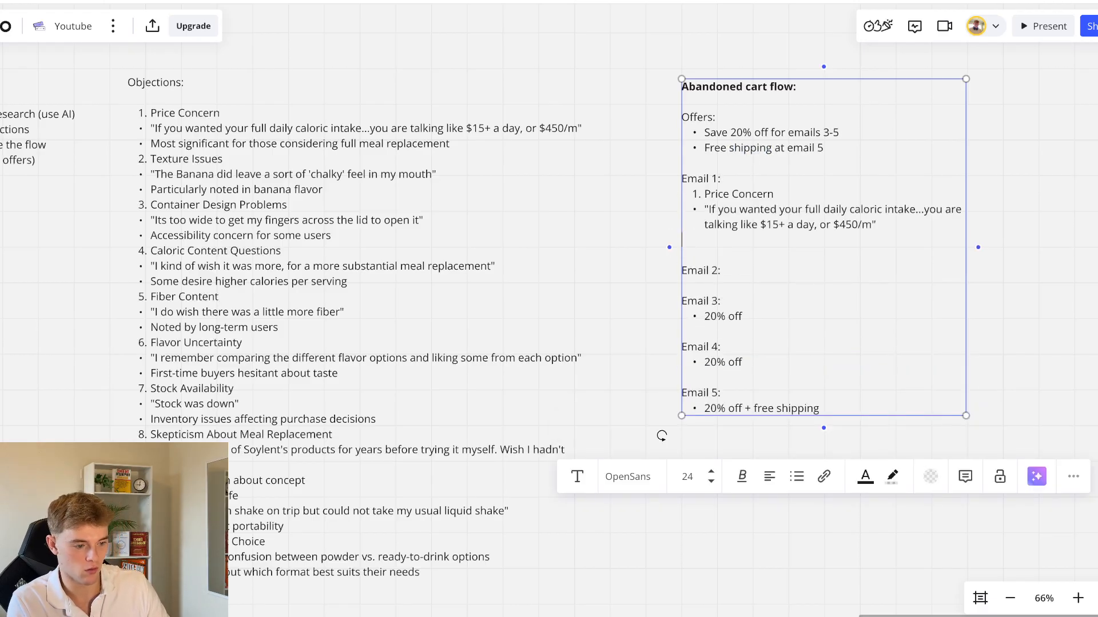
Add the bullet "Social proof - reviews that address it being worth the price" under the Email 1 quote, closing the extra blank line
key(BackSpace)
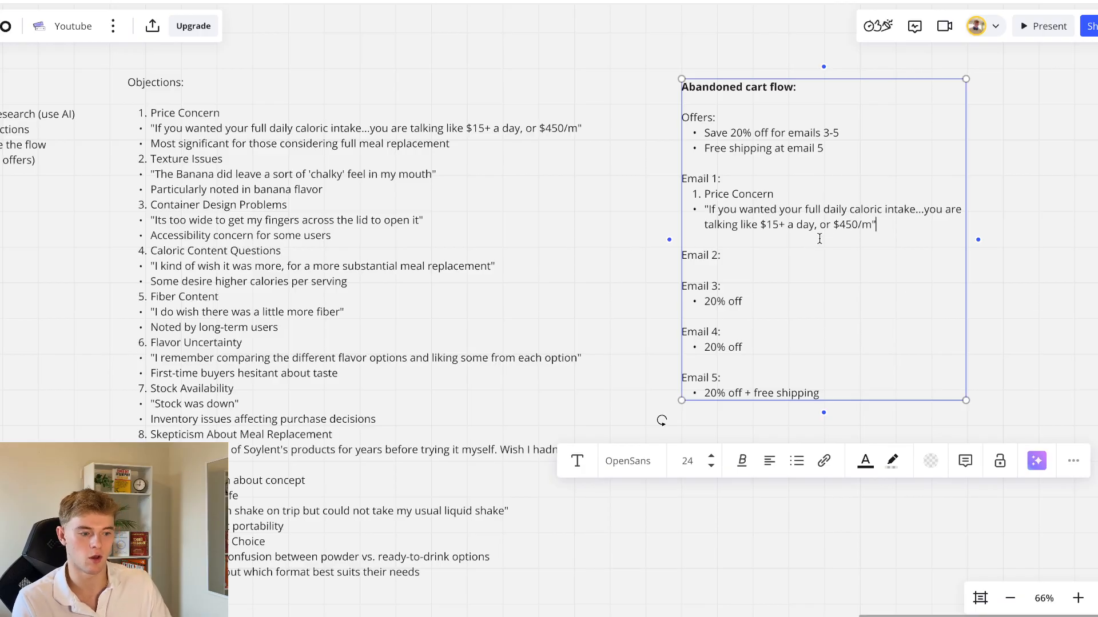
key(Return)
text(So)
key(BackSpace)
text(ocial proof - revie)
key(BackSpace)
key(BackSpace)
text(iews that ad)
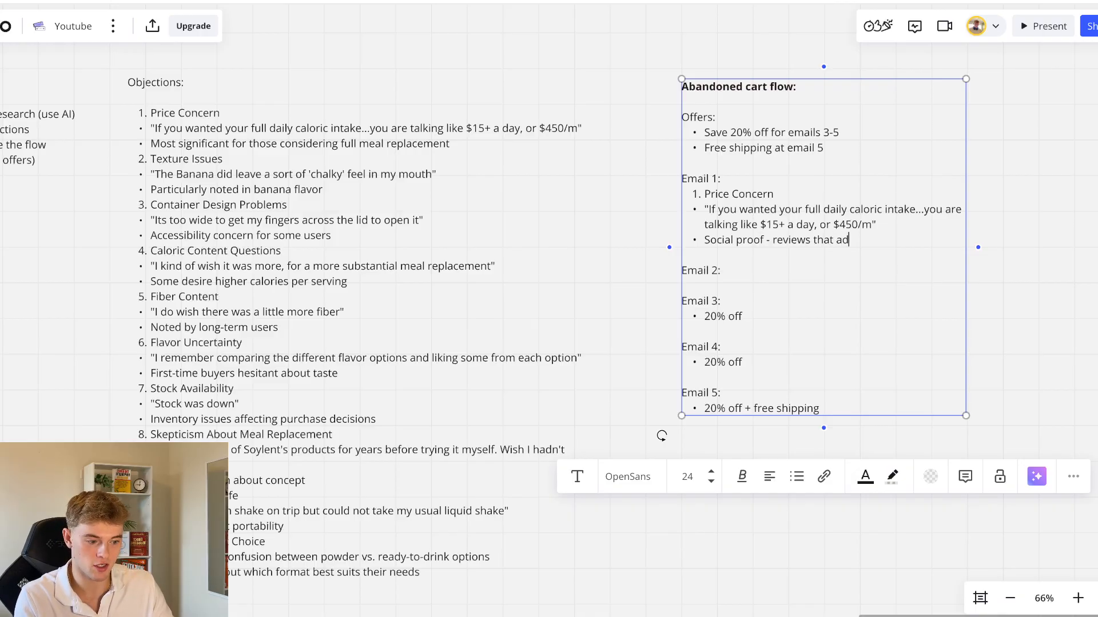
text(dress it being )
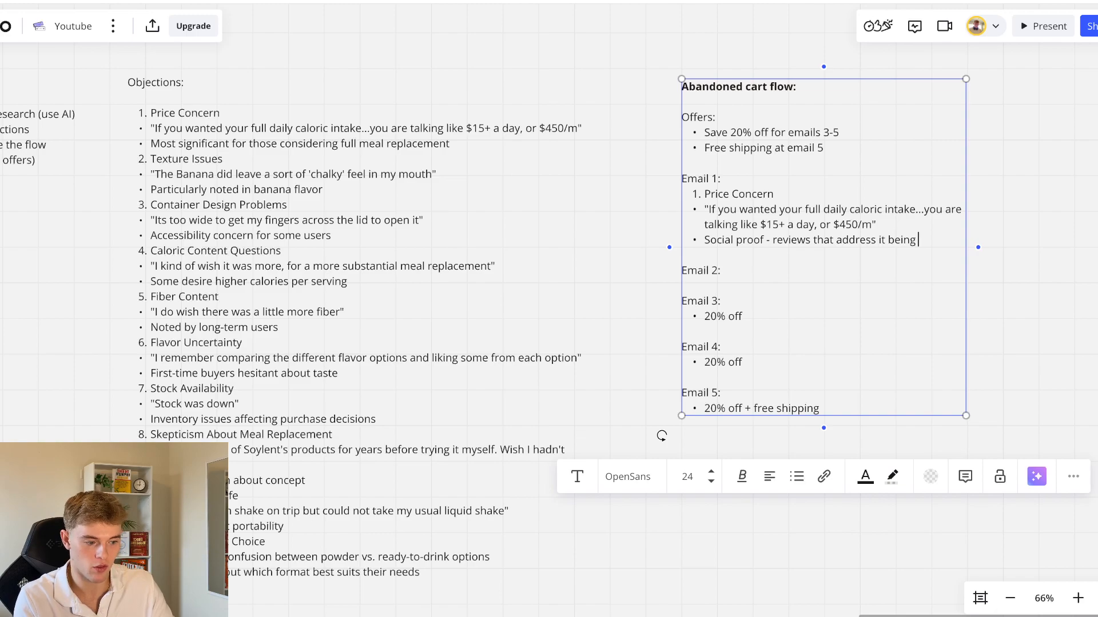
text(worth the price)
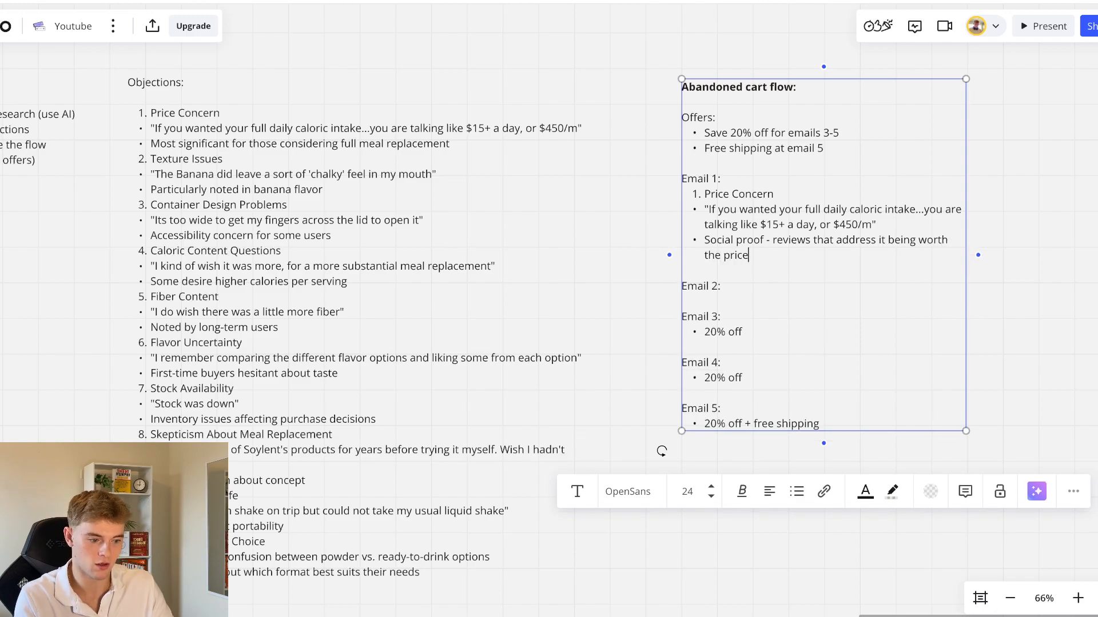
click(1038, 302)
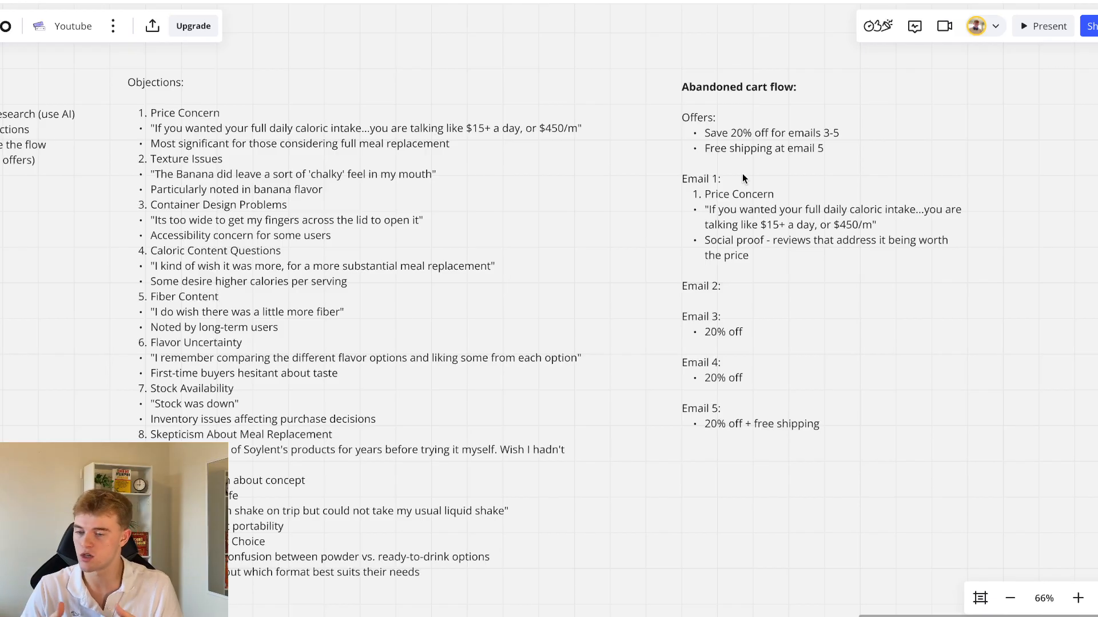
Insert an empty line under the "Email 2:" heading of the abandoned cart flow
double_click(718, 298)
click(725, 287)
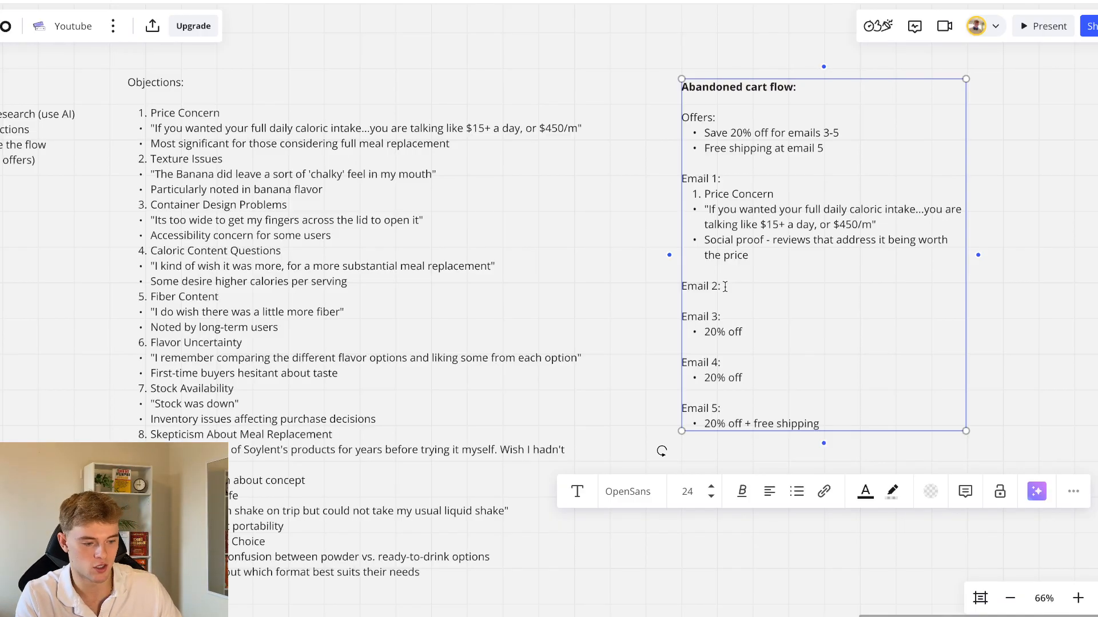
key(Return)
Examine the Objections list, especially Texture Issues, for an objection suited to Email 2
click(263, 168)
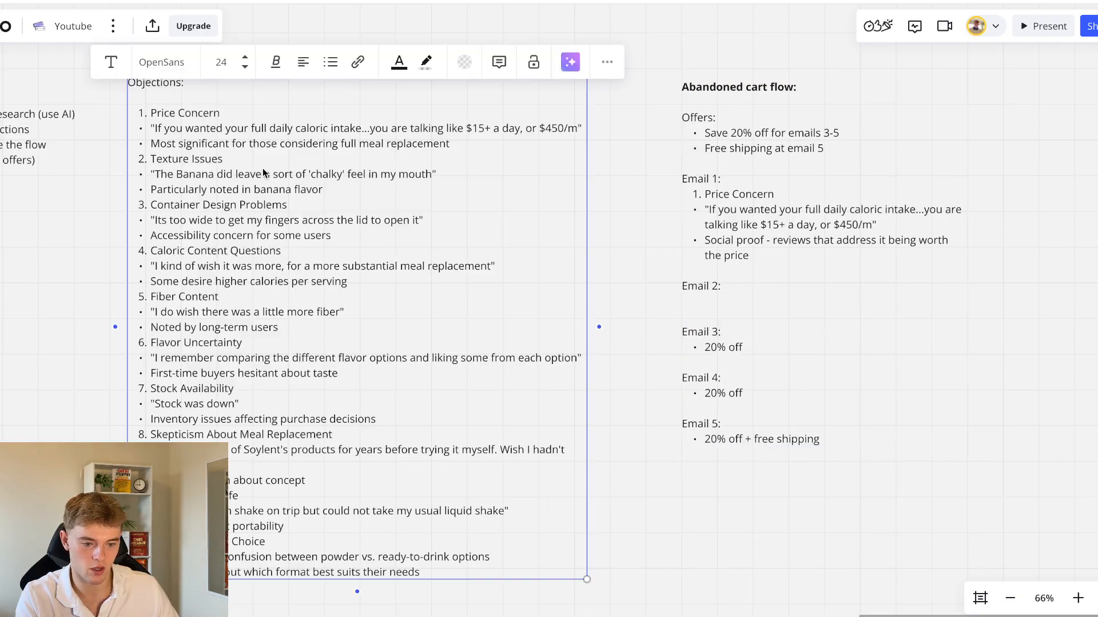
triple_click(234, 176)
click(231, 158)
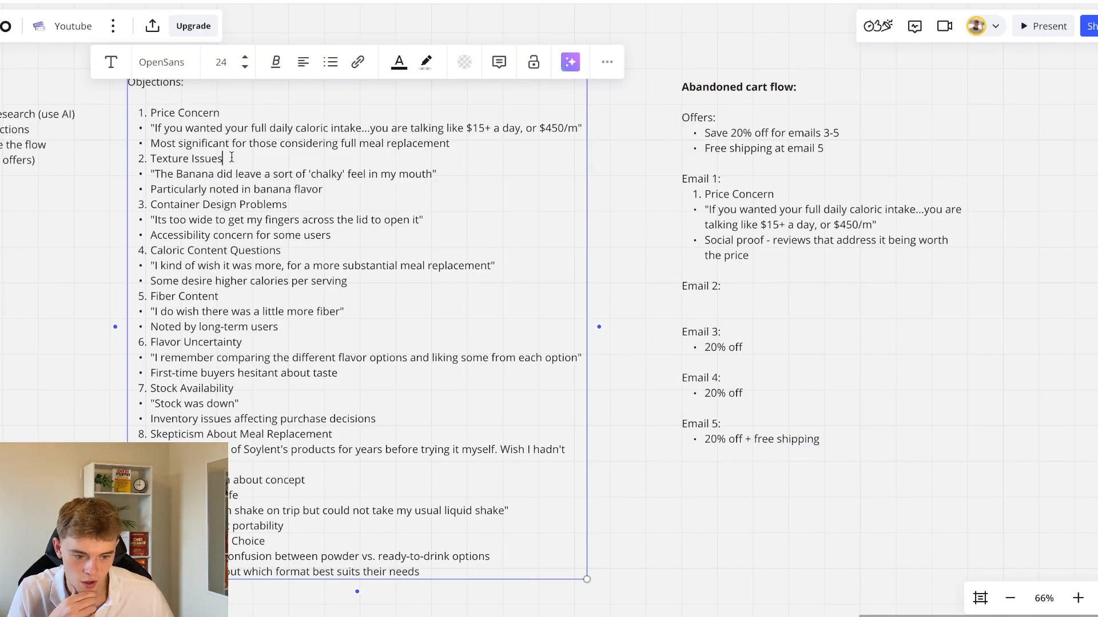
click(112, 123)
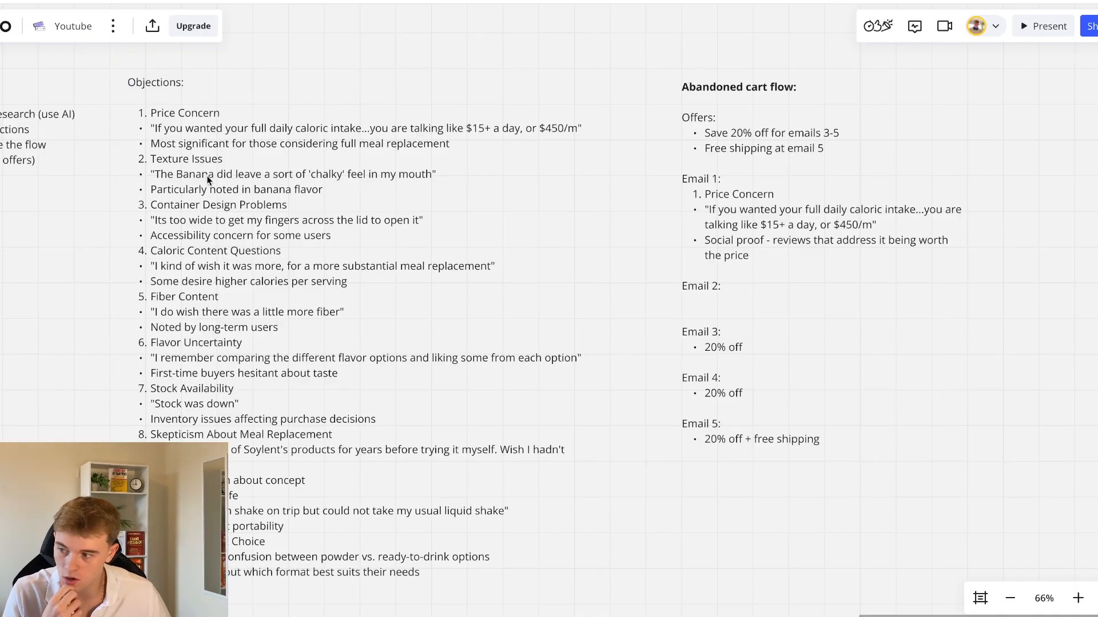
triple_click(207, 159)
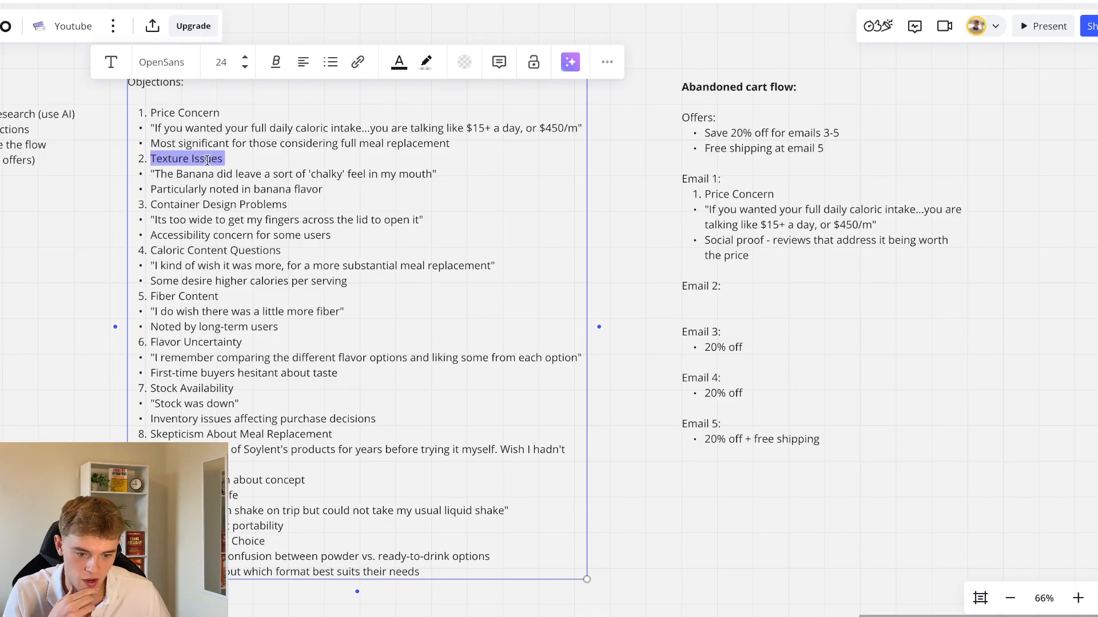
click(244, 159)
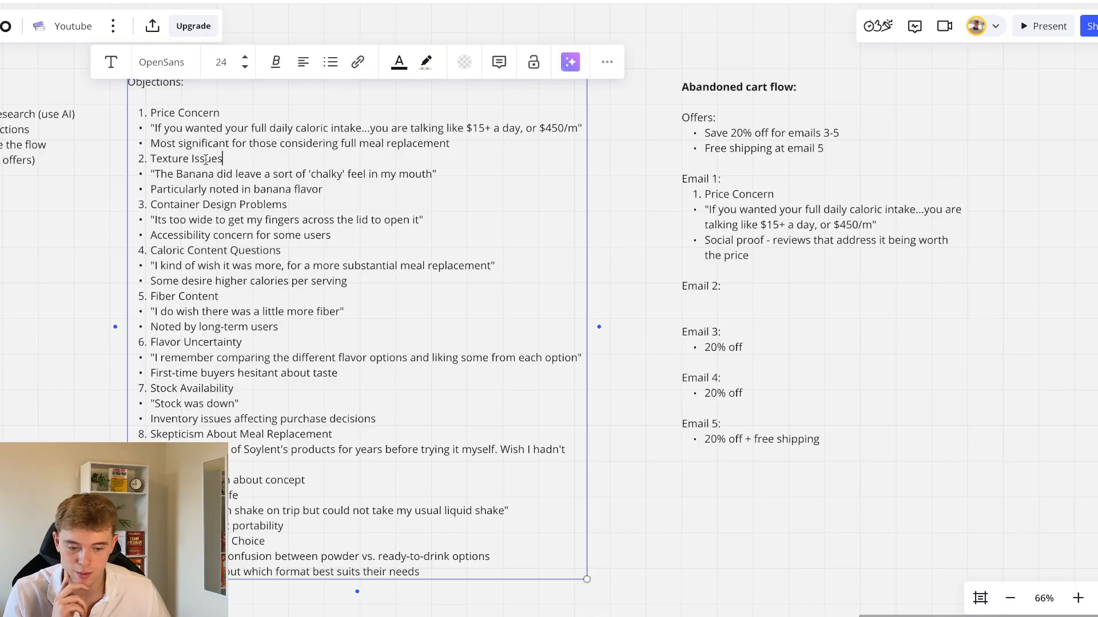
scroll(206, 160, down, 2)
scroll(206, 159, left, 1)
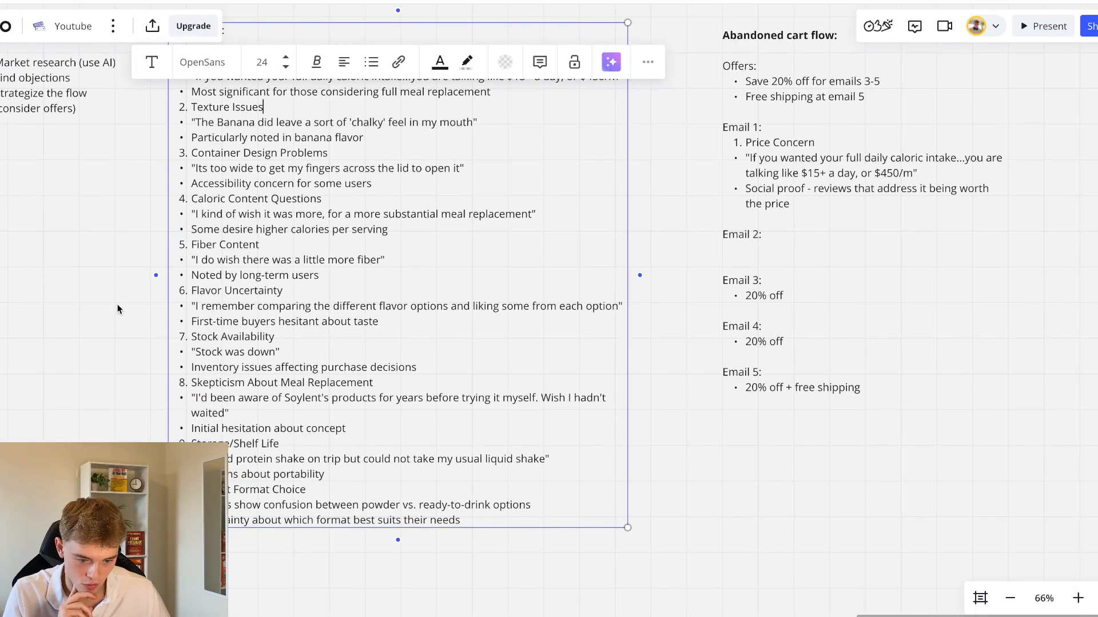
click(117, 308)
scroll(234, 287, up, 2)
scroll(234, 287, right, 1)
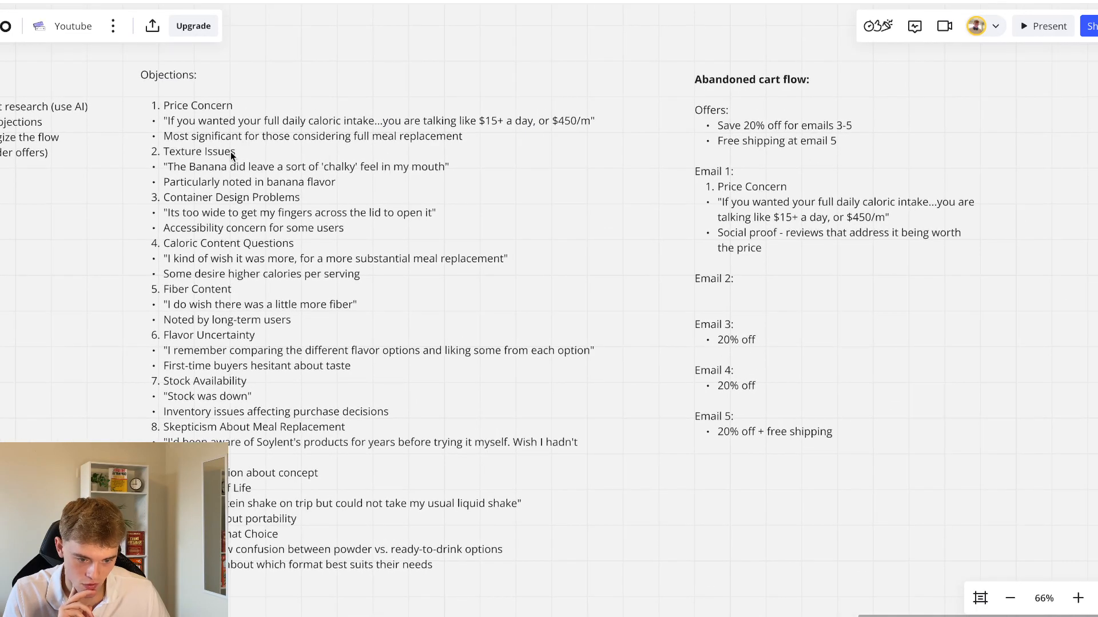
Copy the "Texture Issues" heading from the Objections list to the empty line under Email 2
click(229, 150)
triple_click(229, 150)
mouse_move(229, 150)
mouse_down()
mouse_move(226, 167)
mouse_move(224, 151)
mouse_up()
key(ctrl+c)
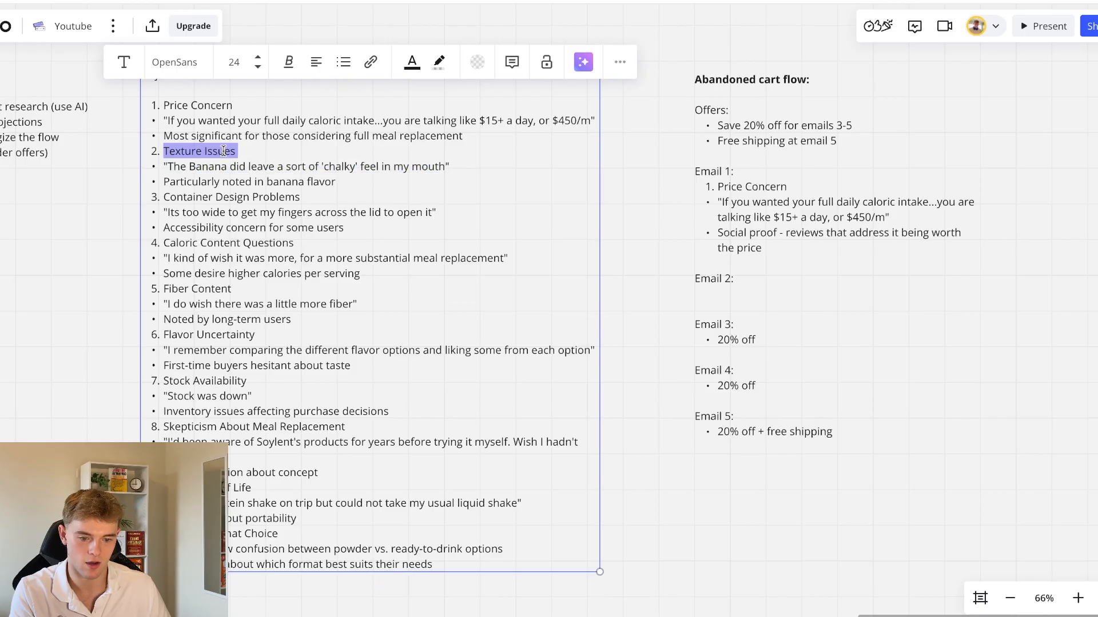
double_click(746, 294)
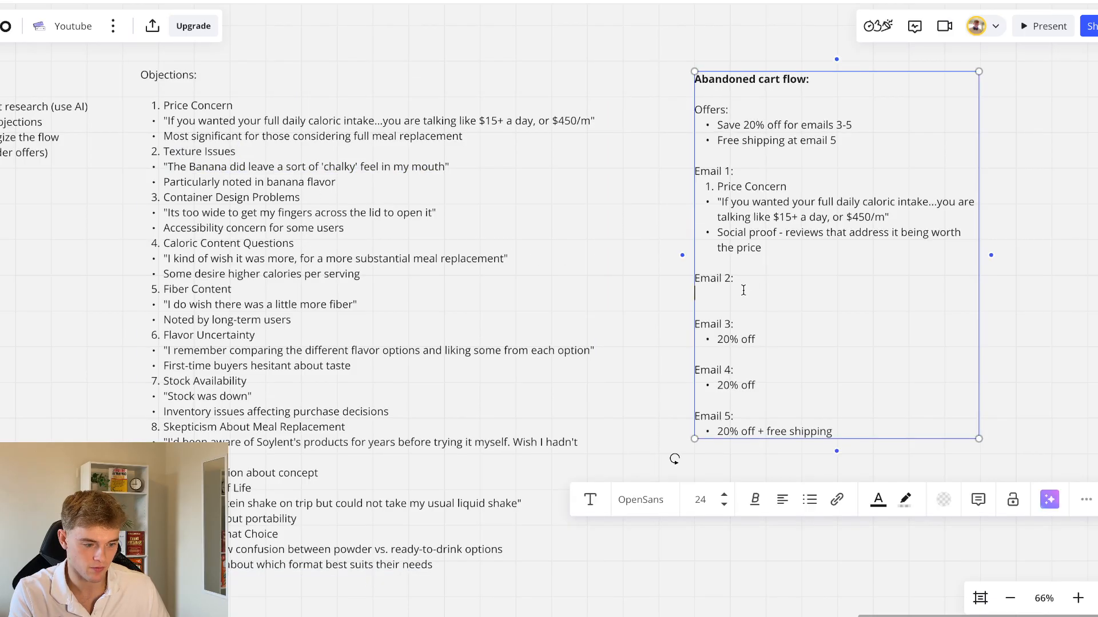
key(ctrl+v)
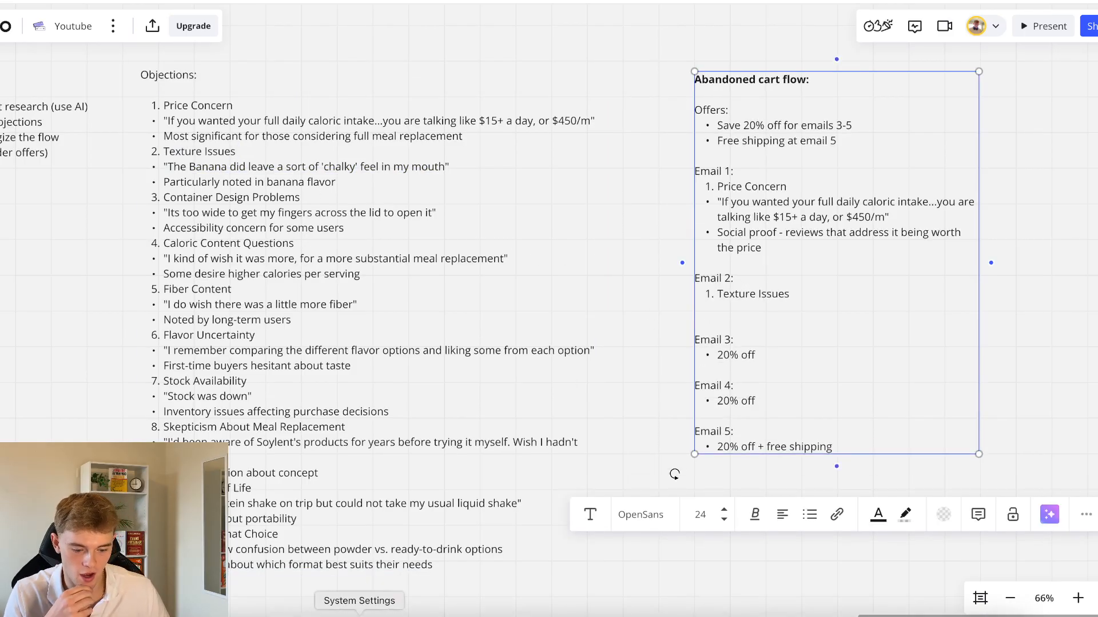
Replace the "Texture Issues" text under Email 2 with "Taste"
click(371, 250)
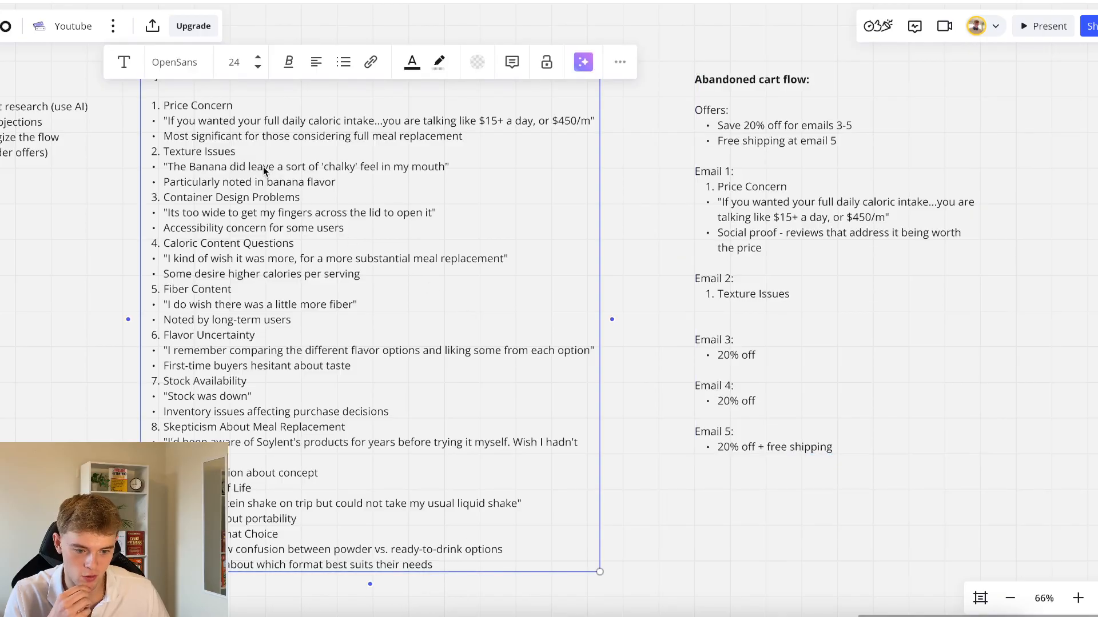
click(126, 210)
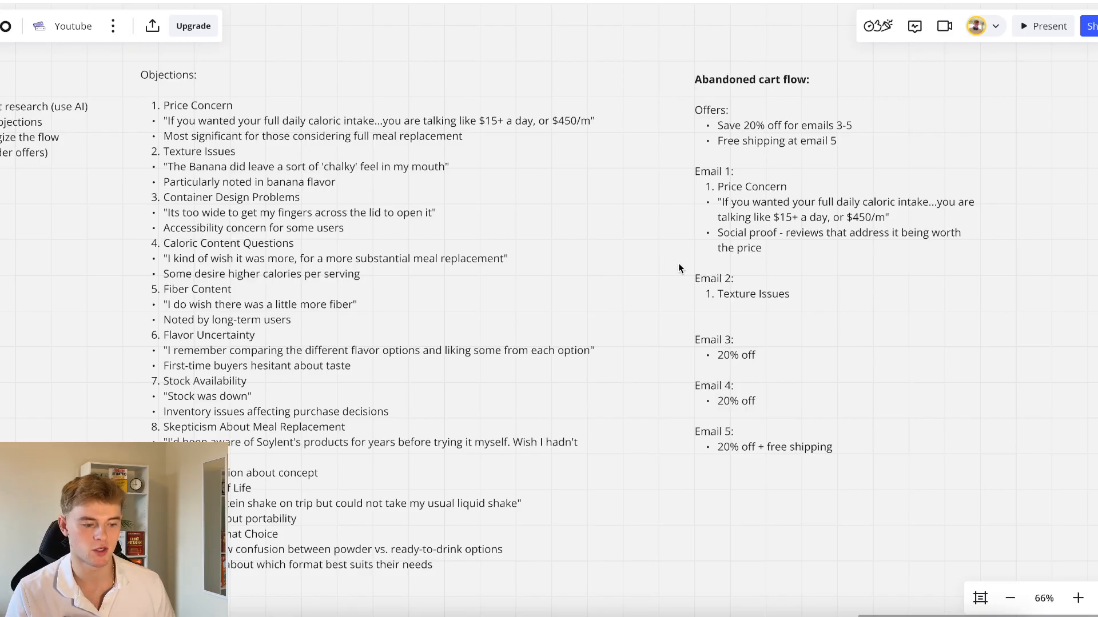
click(766, 292)
double_click(729, 294)
drag(728, 294, 776, 290)
text(Taste)
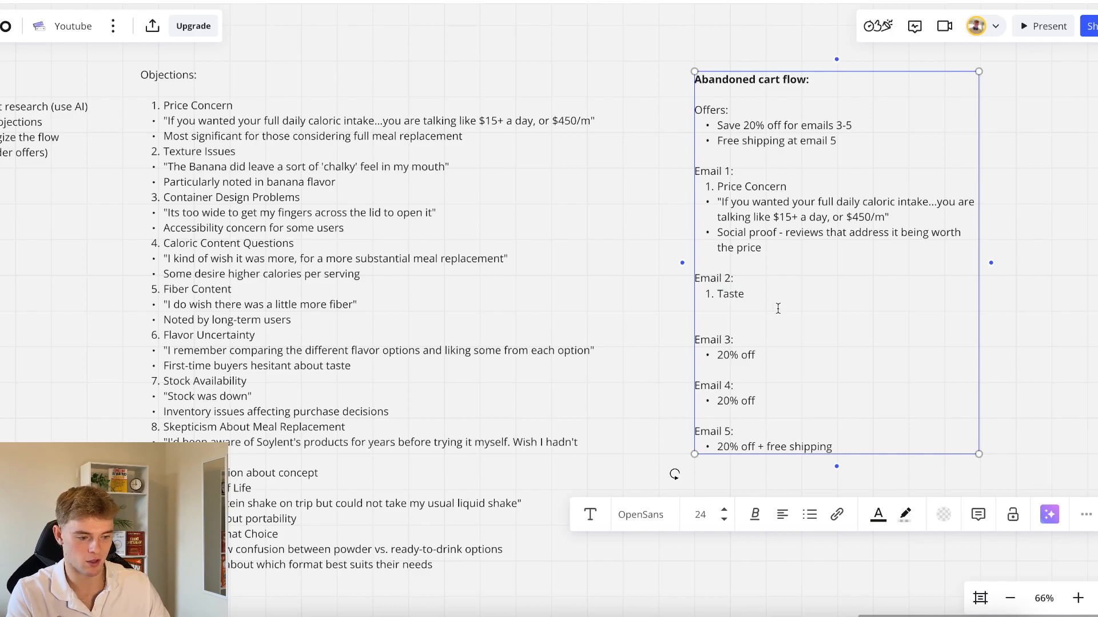
Add the bullets "Texture" and "Flavor options" below Taste in Email 2
key(Return)
text(-)
key(BackSpace)
key(BackSpace)
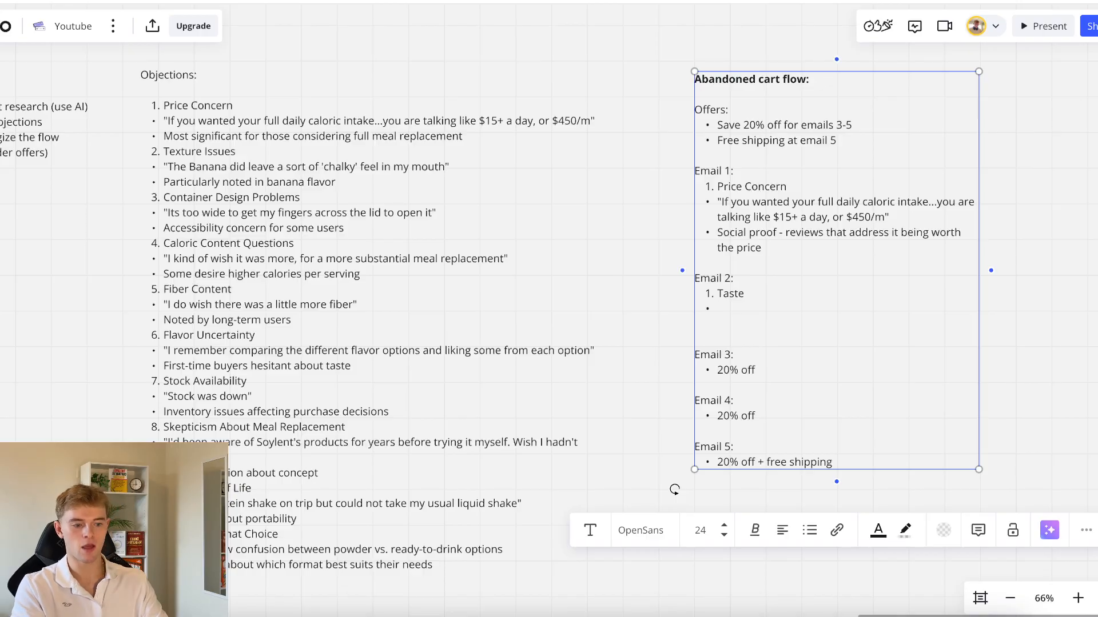
text(Texture)
key(Return)
text(Flave)
key(BackSpace)
text(or options)
key(Return)
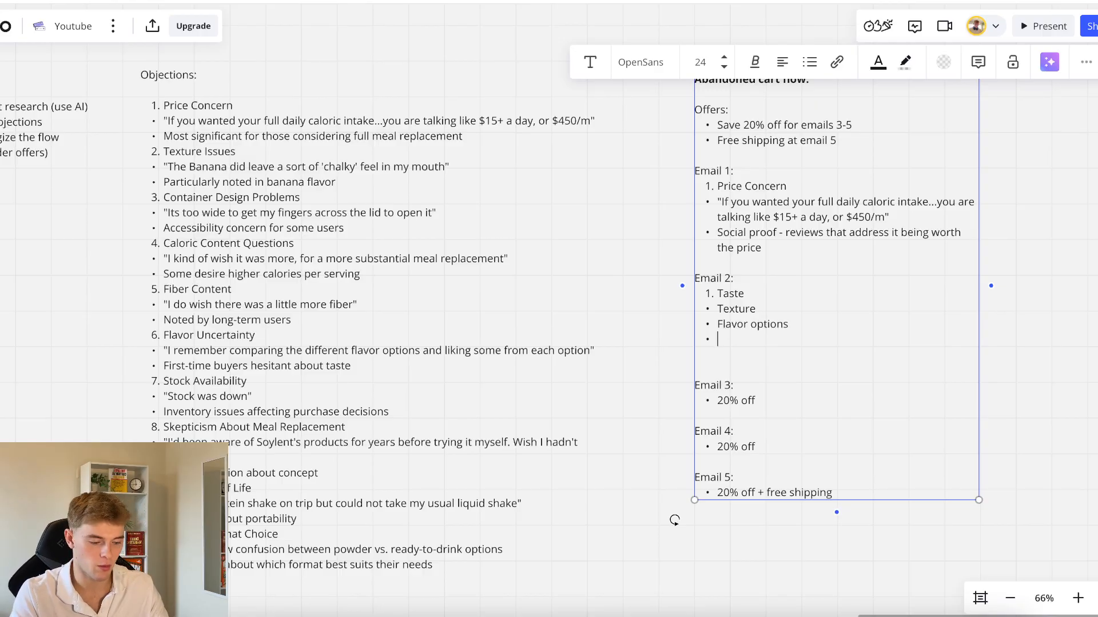
key(BackSpace)
Add the bullet "Social proof - people saying great things about the taste" at the end of Email 2
click(748, 337)
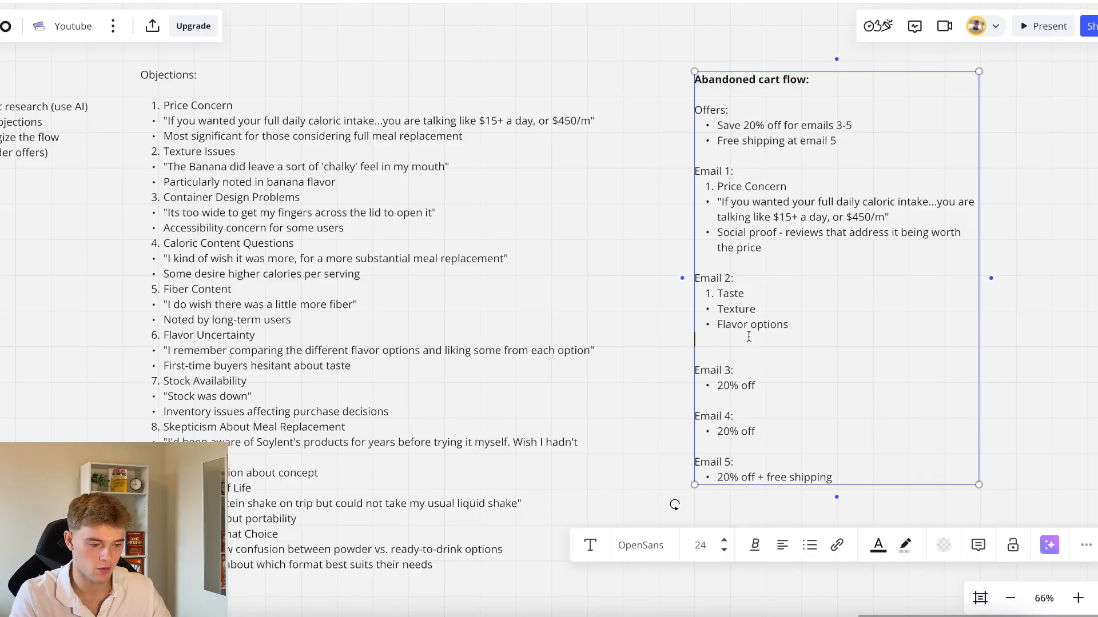
text(Social proof -)
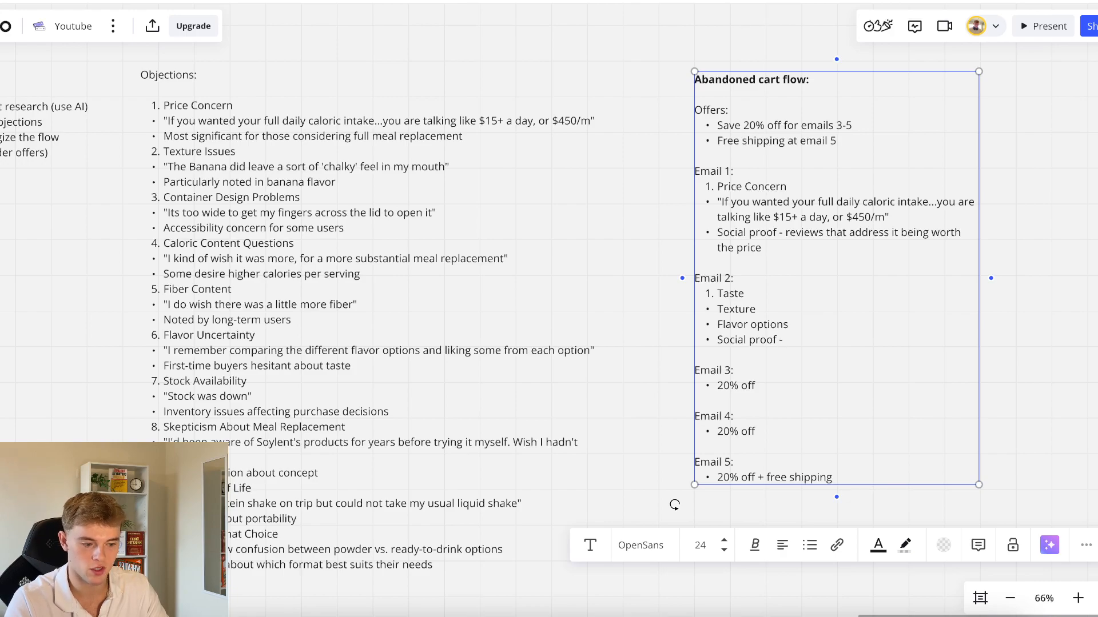
text(peop)
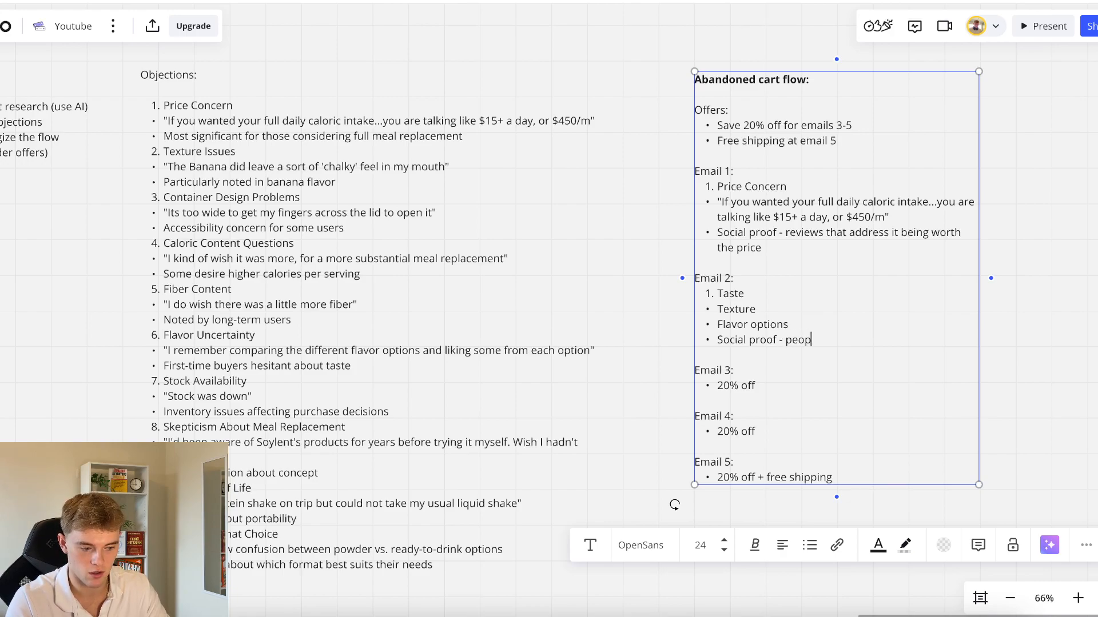
text(le saying great things about th)
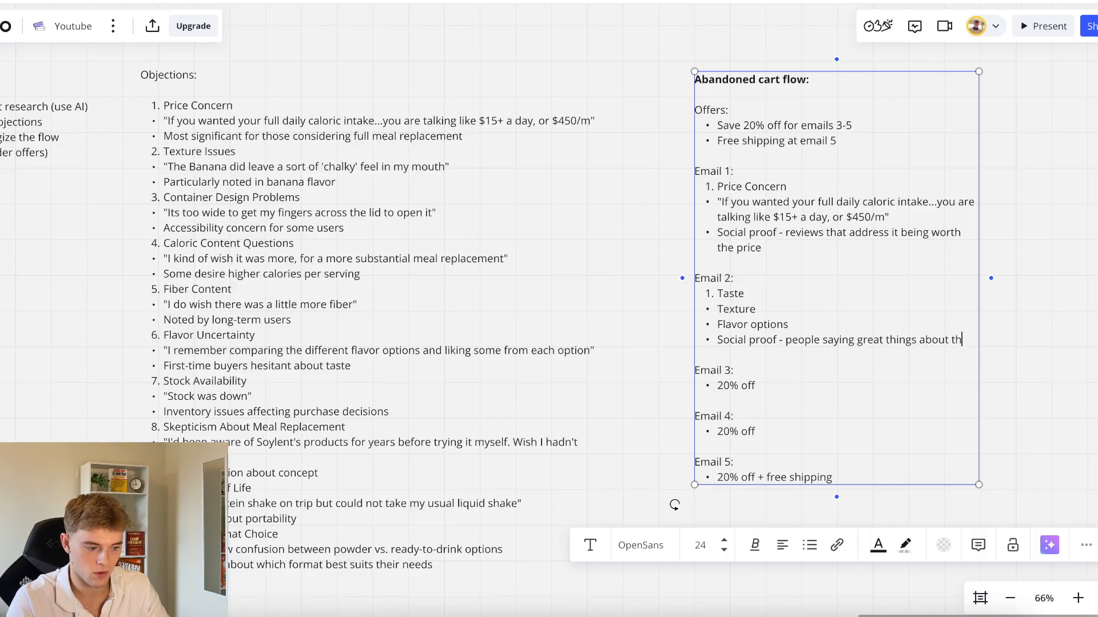
text(e taste)
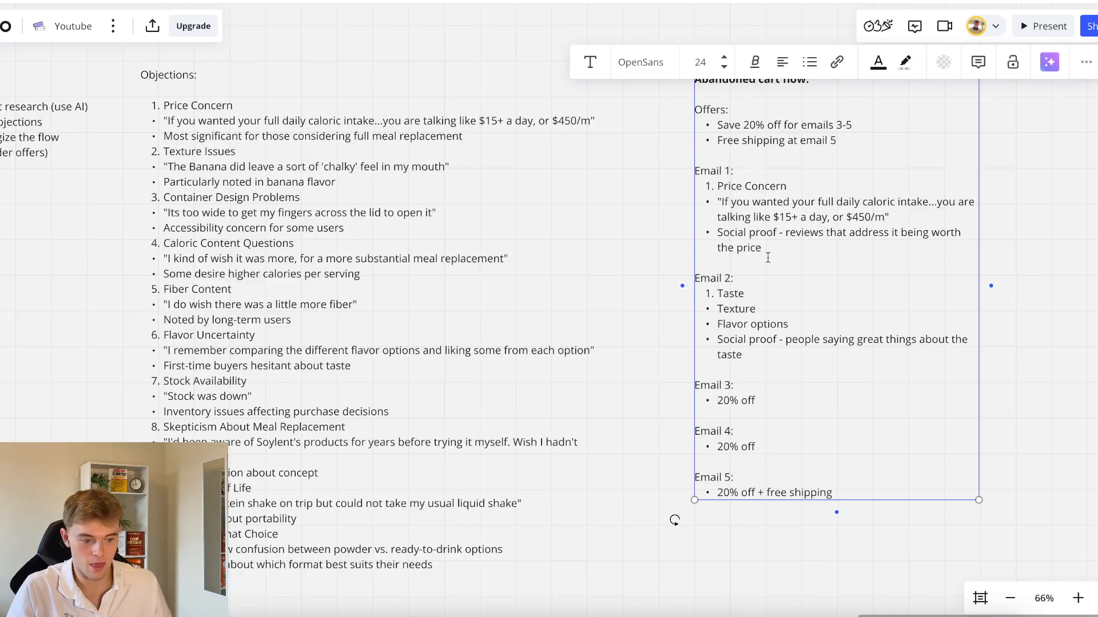
Extend the Email 3 offer bullet to read "20% off - this should be the focus of the email's header section"
click(776, 403)
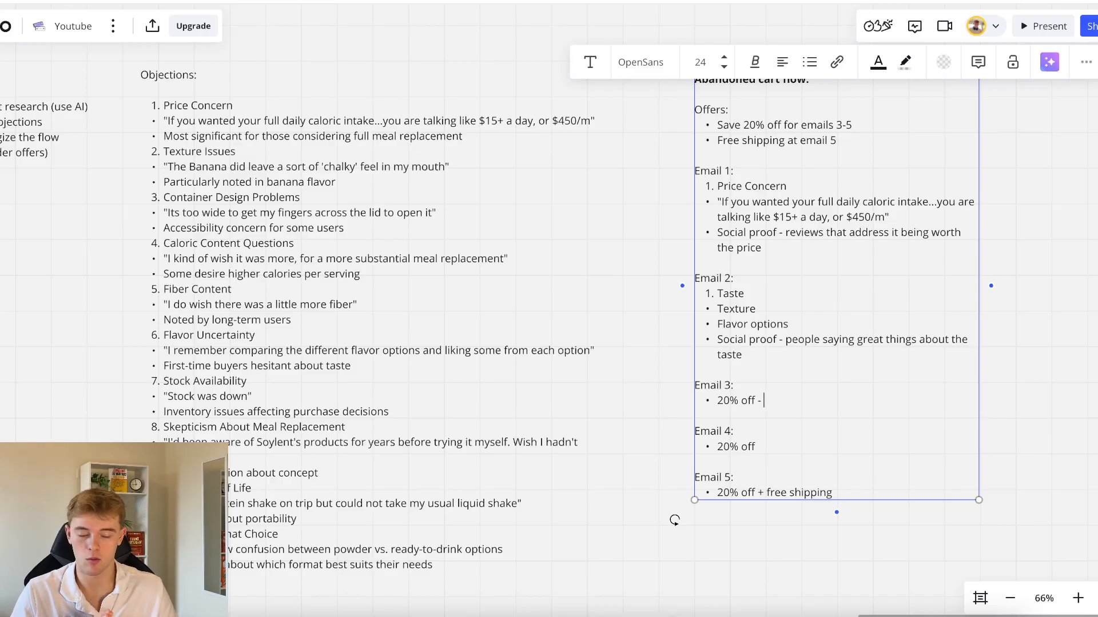
text(- this should be the focus of the email's hea)
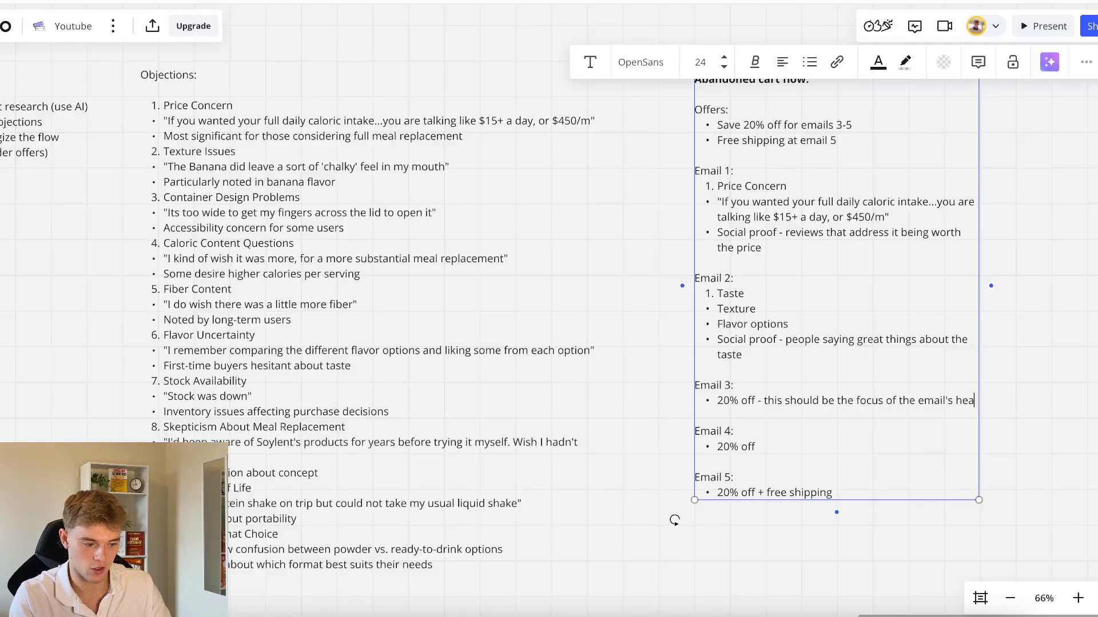
text(der section)
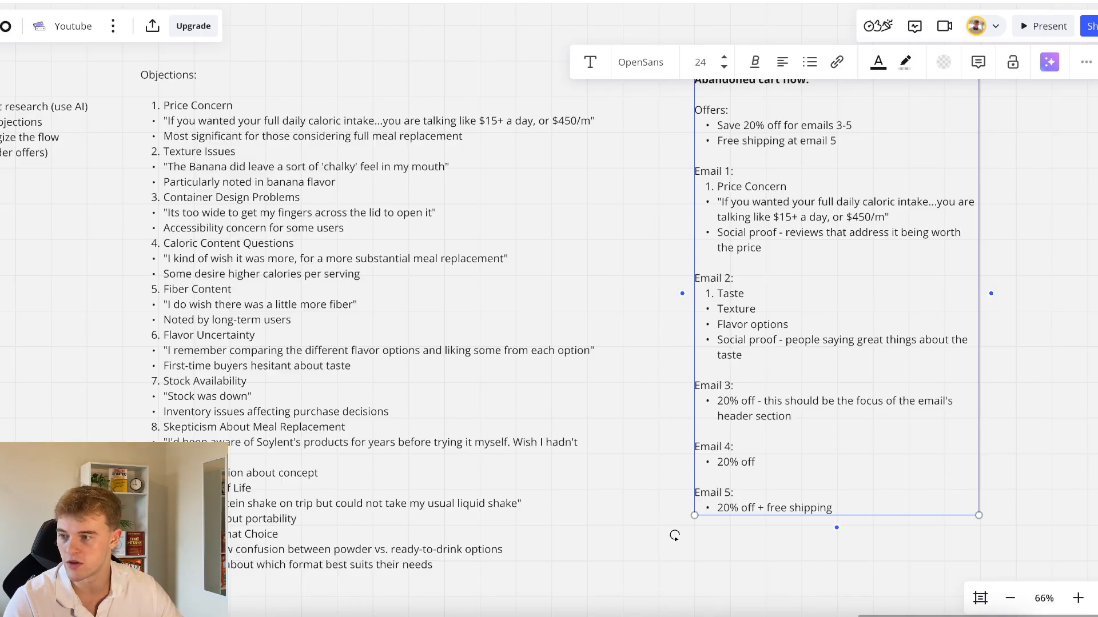
Add the bullet "FAQ" below the 20% off bullet in Email 3
click(768, 429)
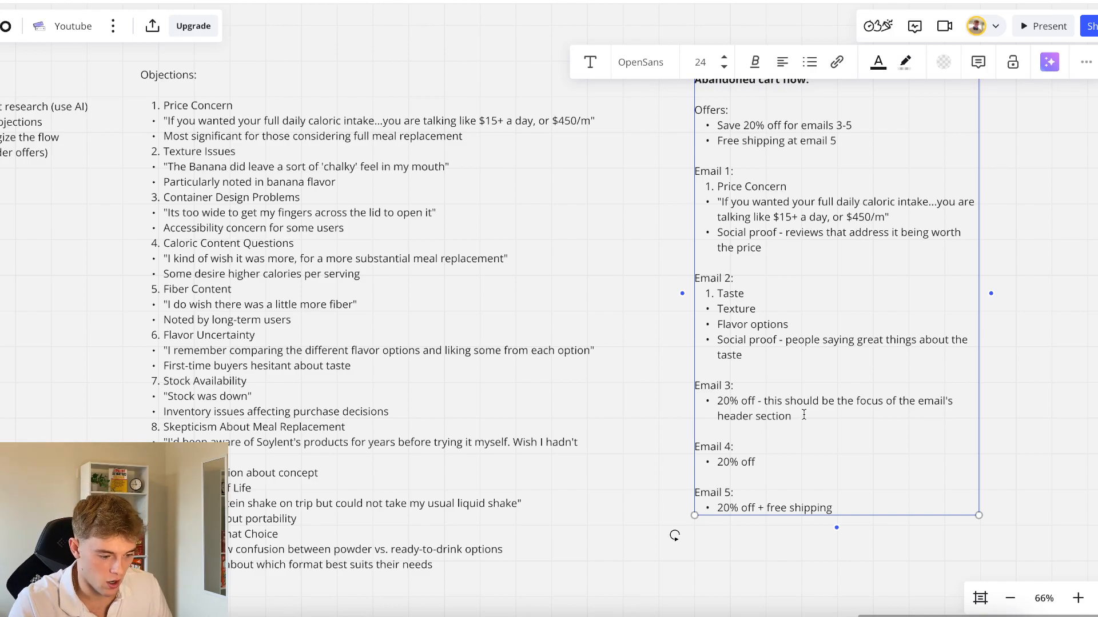
scroll(805, 415, down, 2)
click(800, 358)
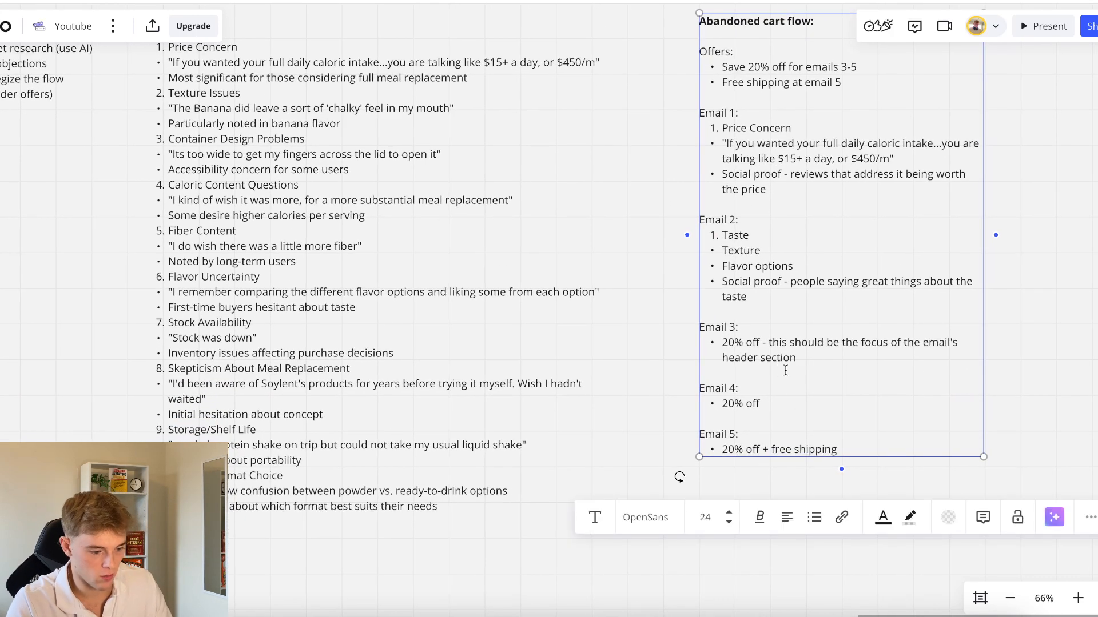
key(Return)
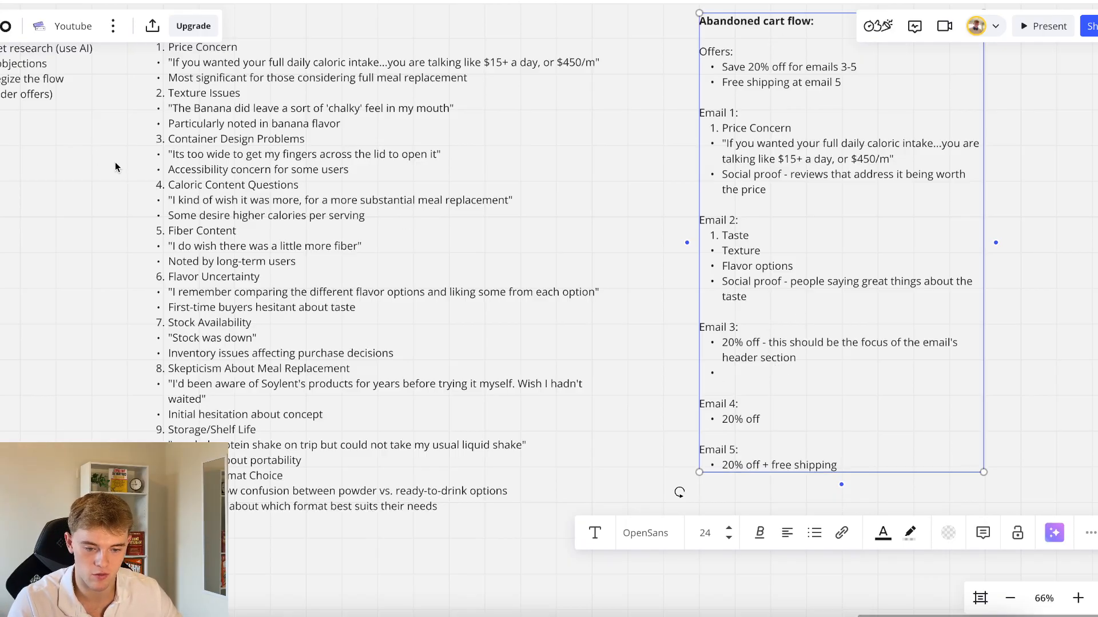
scroll(115, 162, up, 2)
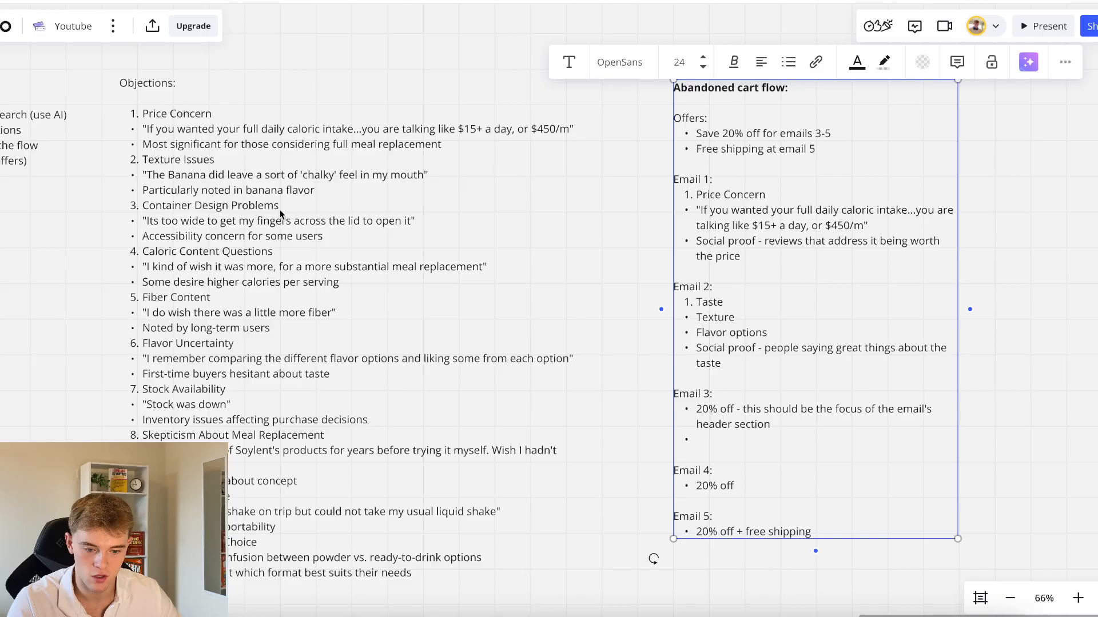
text(F)
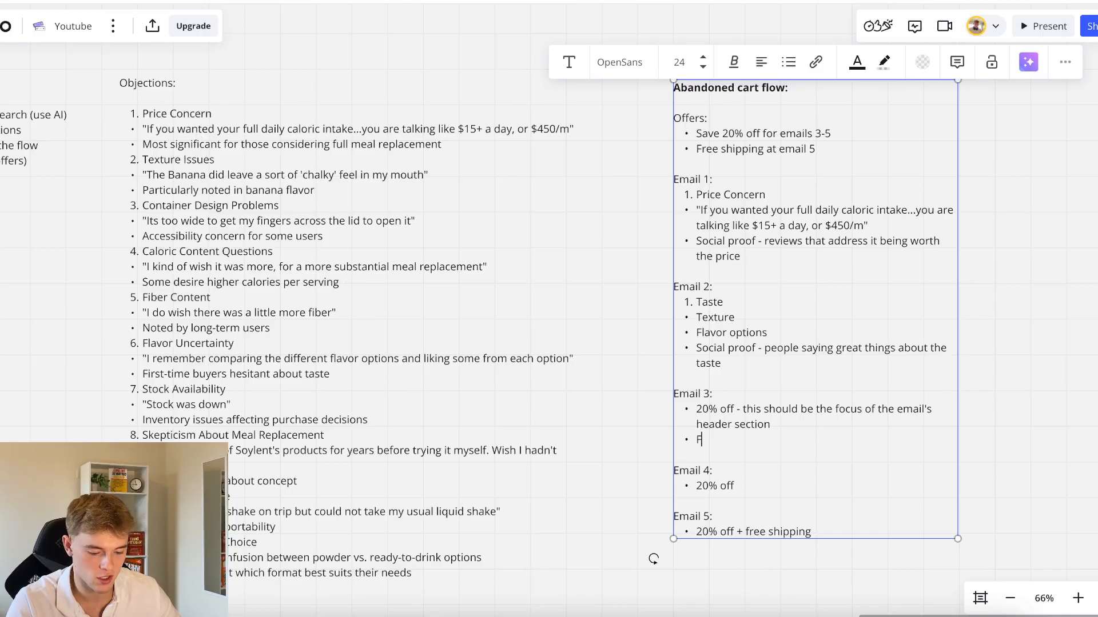
text(AQ)
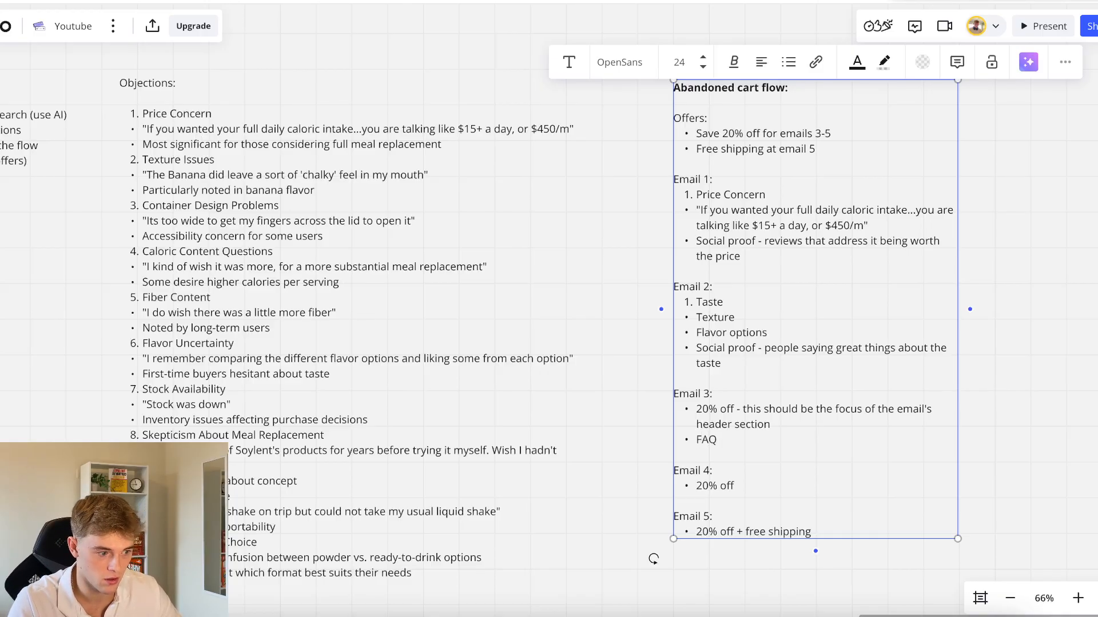
text(s)
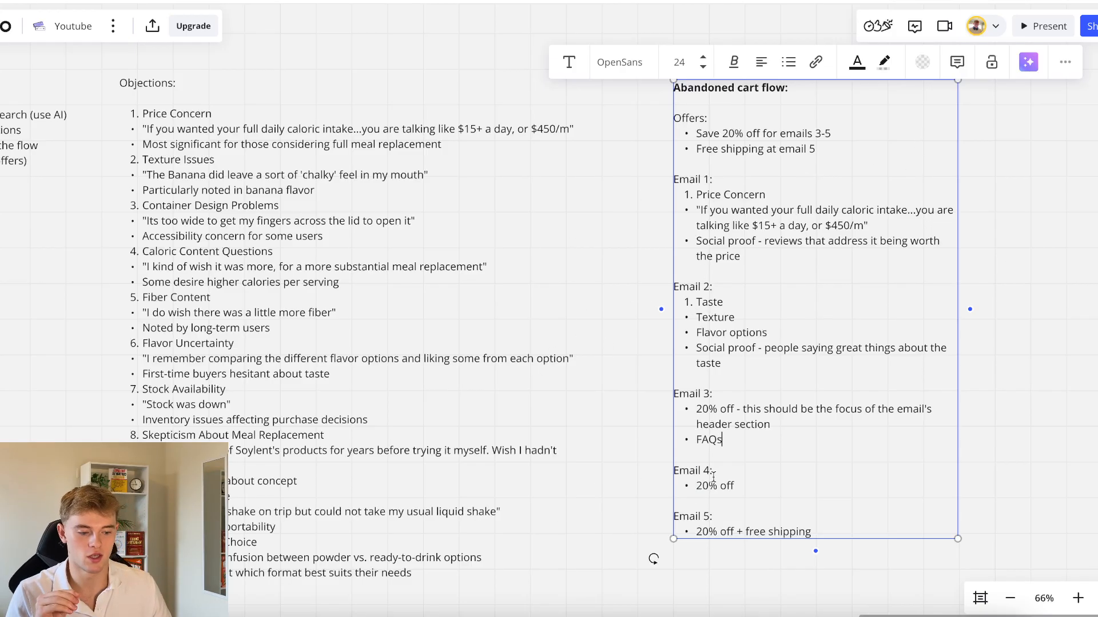
Change the Email 3 bullet "FAQ" to "FAQs" and create an indented sub-bullet below it
key(Return)
key(Tab)
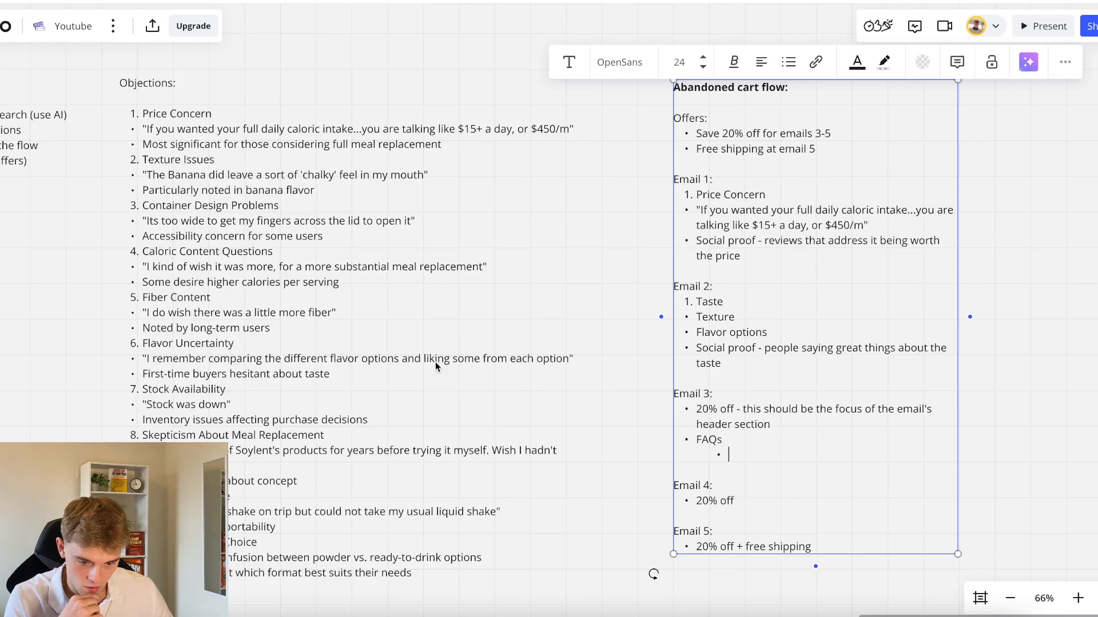
click(256, 255)
click(729, 498)
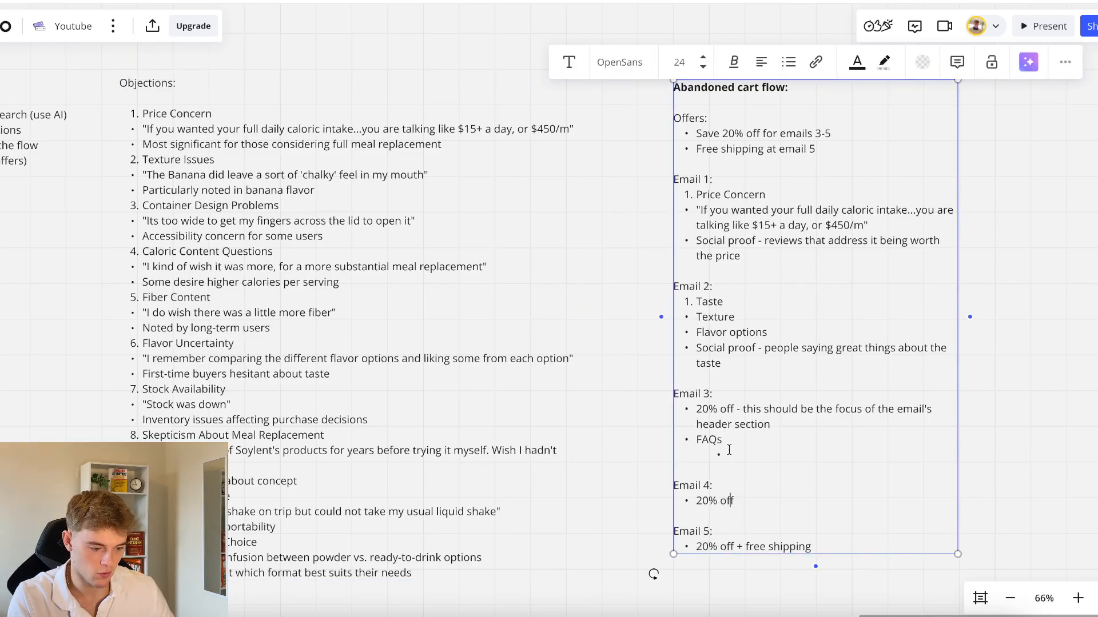
Enter the question "How many of these do I need to drink to hit my desired calorie goals?" in the sub-bullet under FAQs
text(How can)
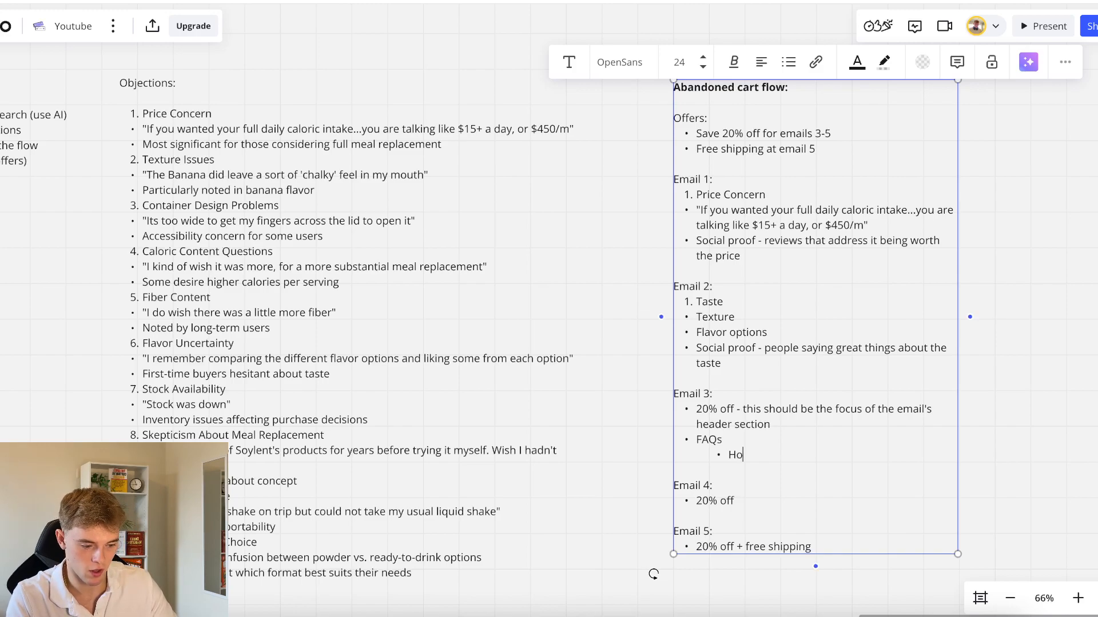
key(BackSpace)
key(BackSpace)
key(BackSpace)
text(many )
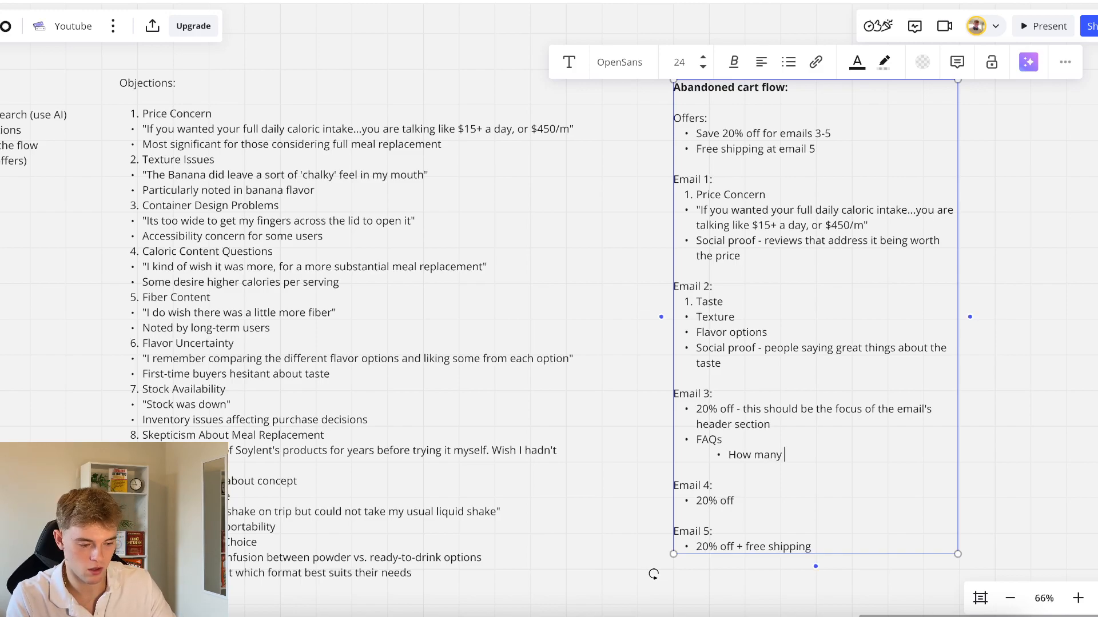
text(of)
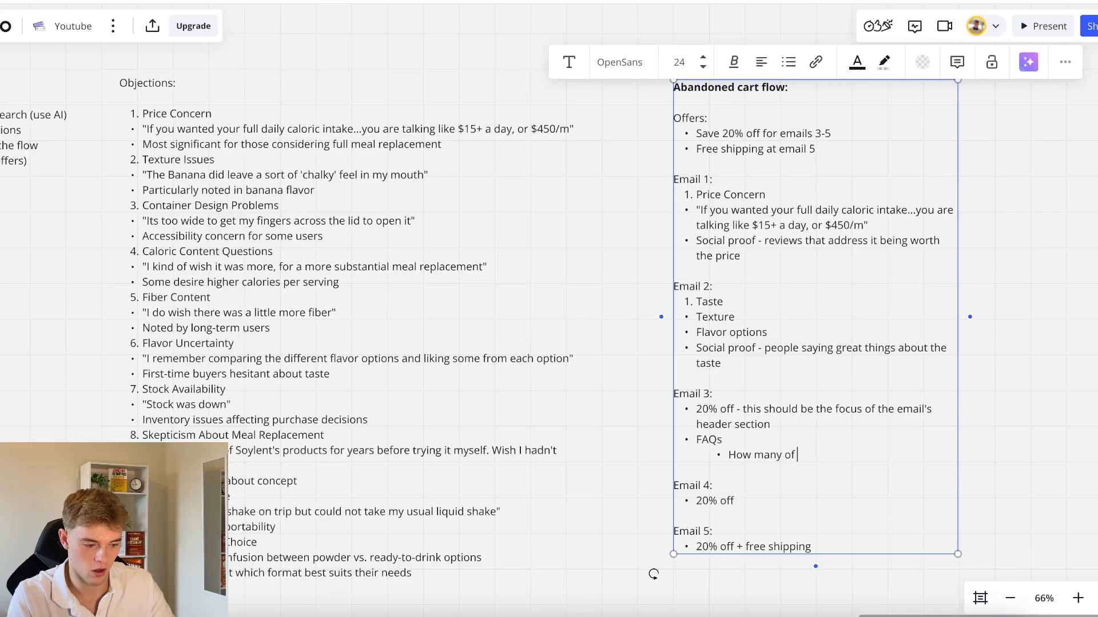
text( these do I need )
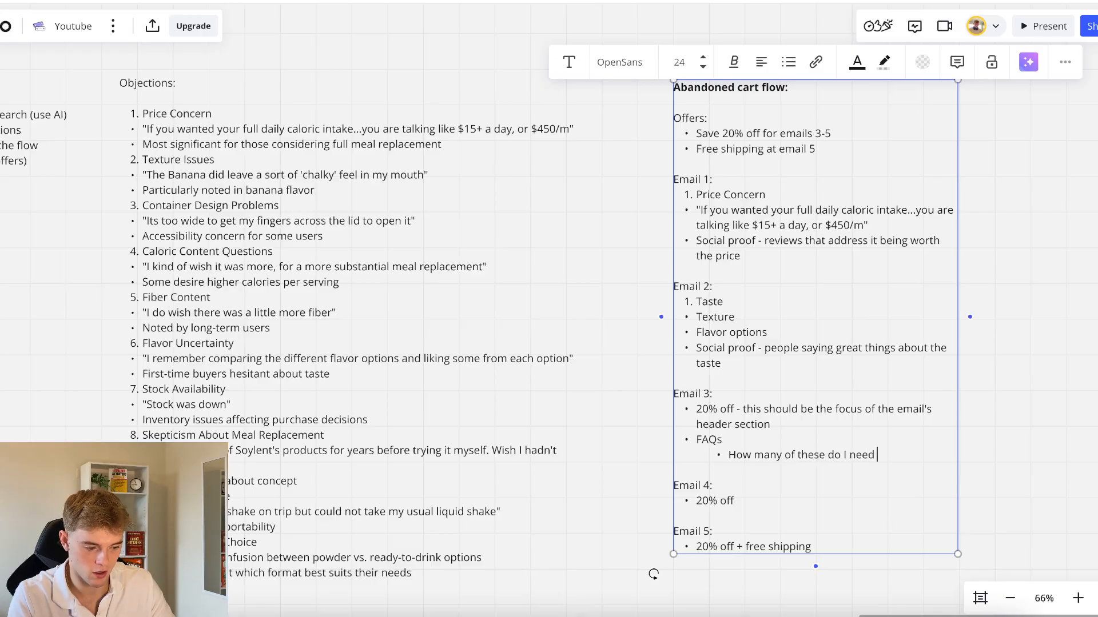
text(to drink to hit m)
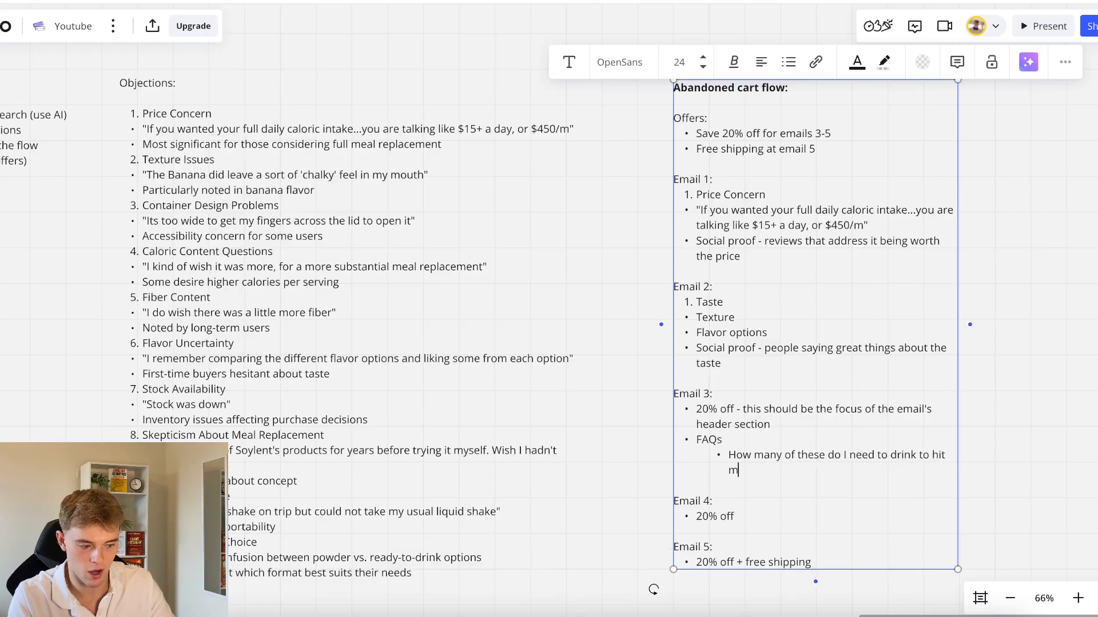
text(y desired cal)
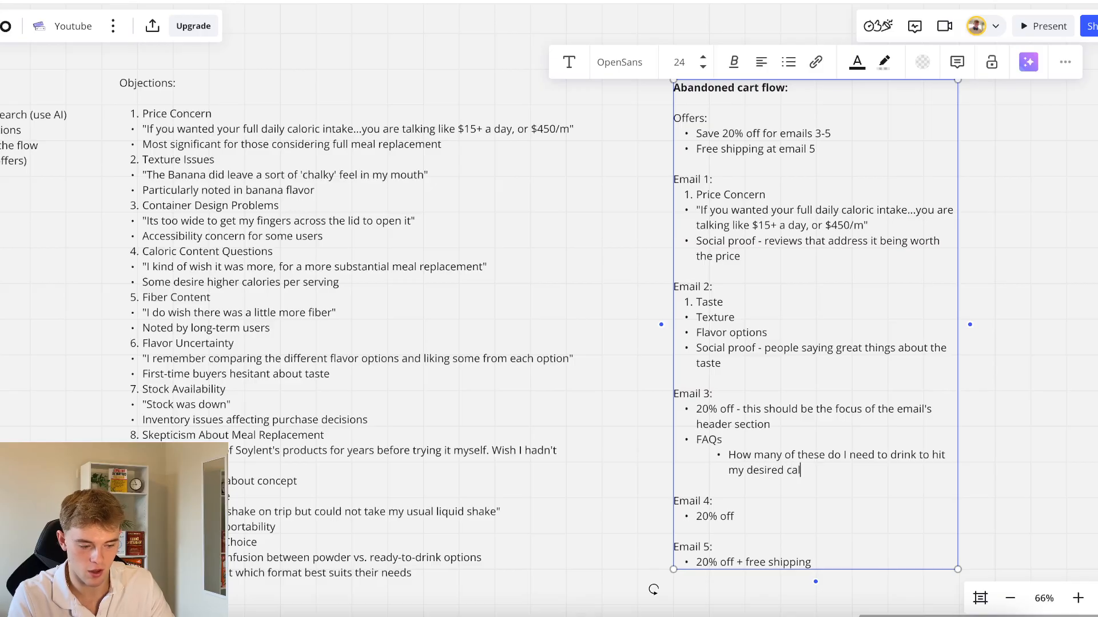
text(orie goals?)
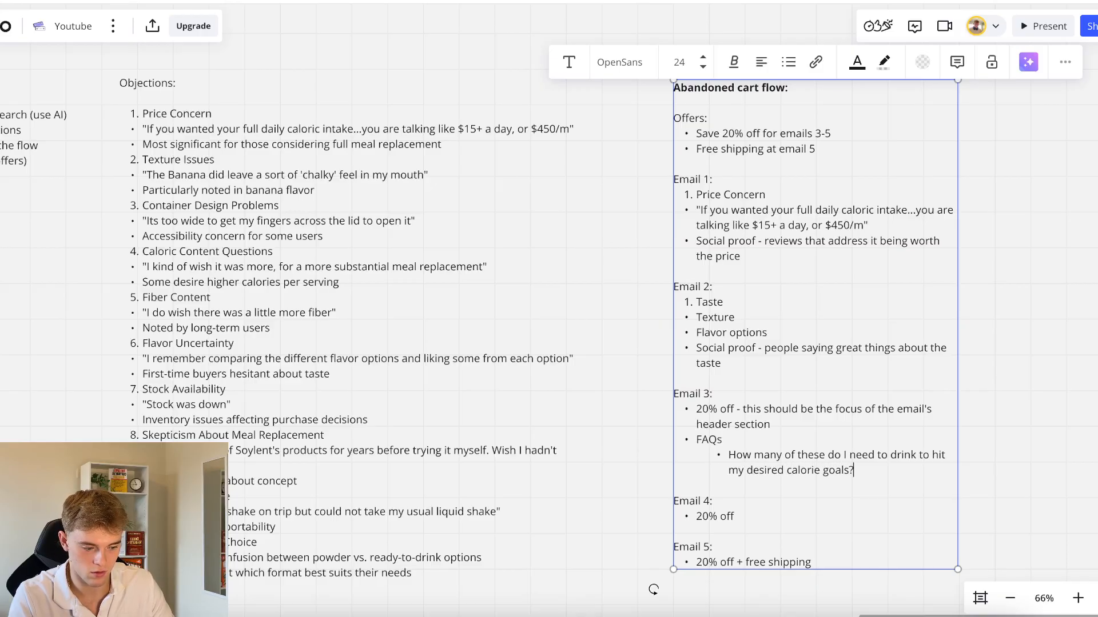
Add a second question under FAQs reading "Does soylent provide all the nutrients that I need?" and leave the text box
key(Return)
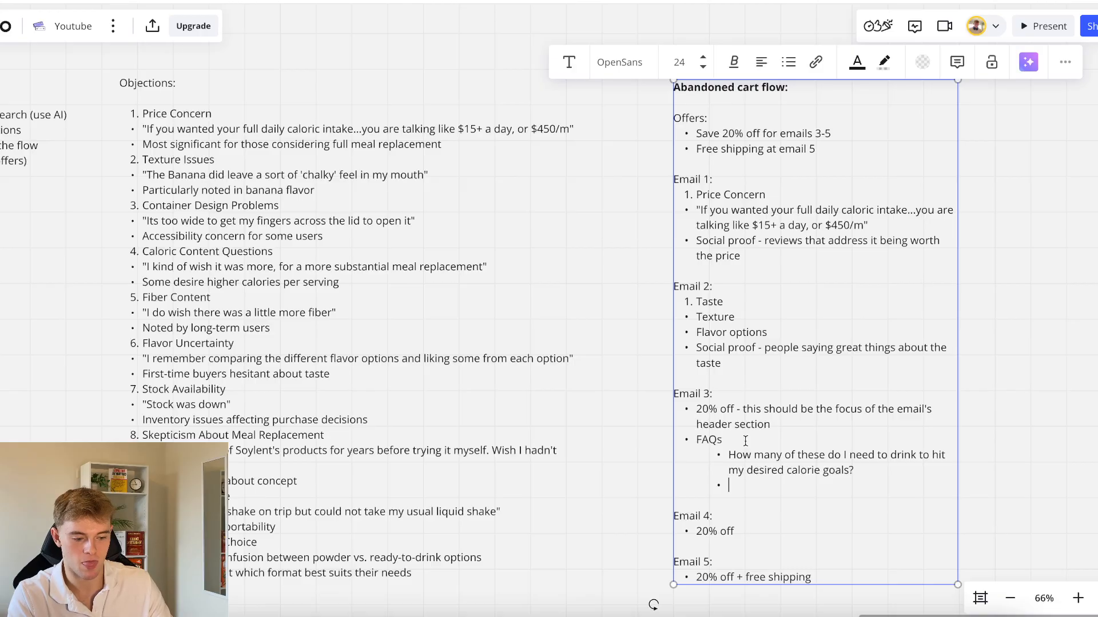
text(Doe)
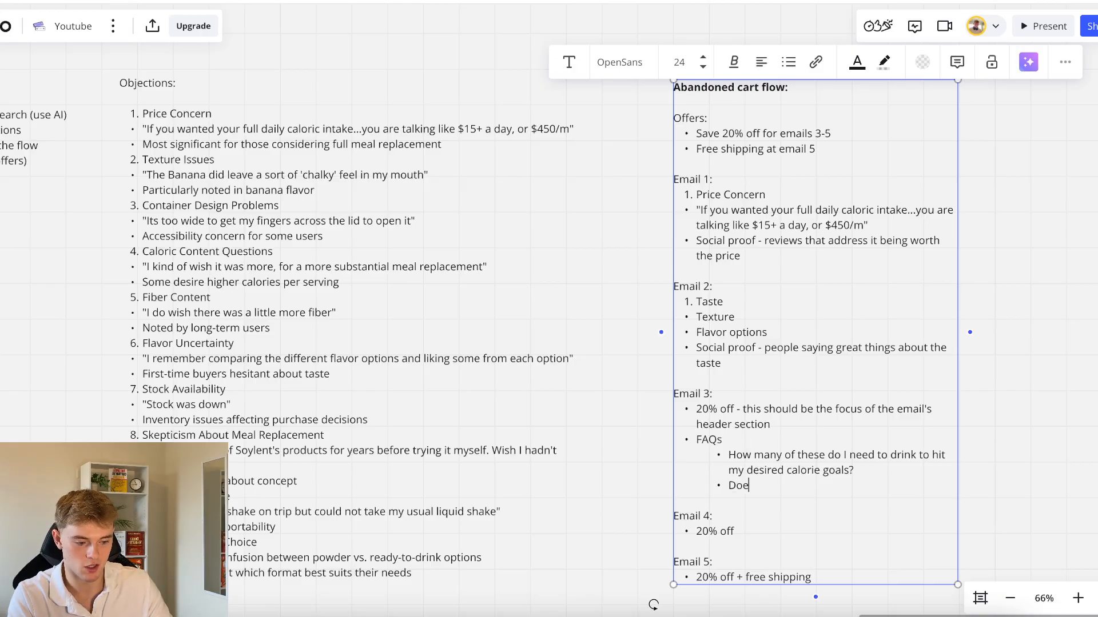
text(s soylent )
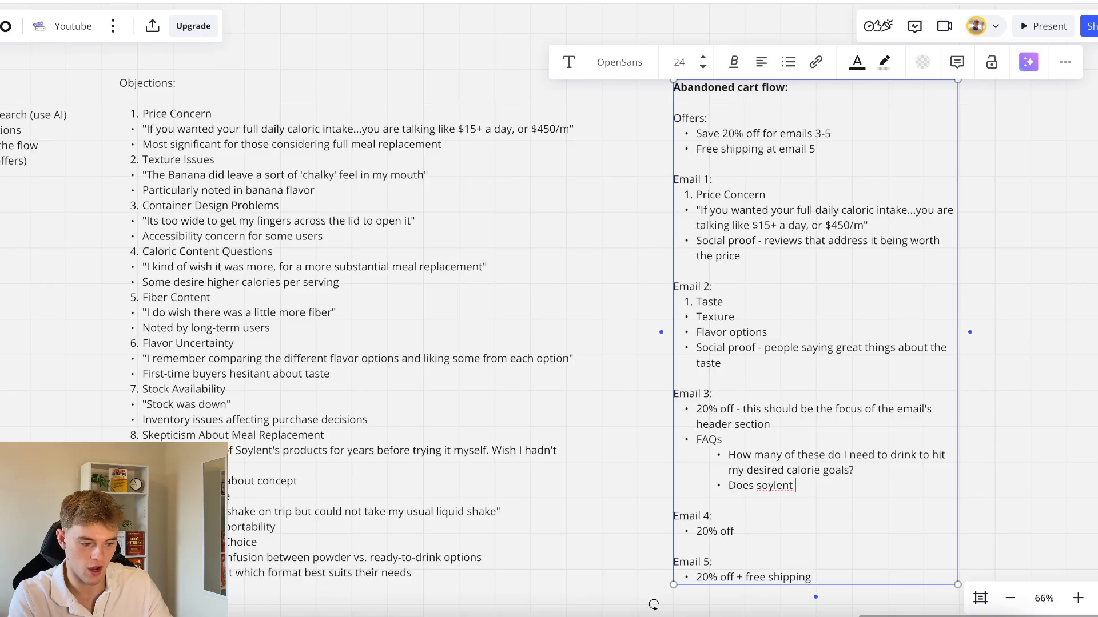
text(provide all the nut)
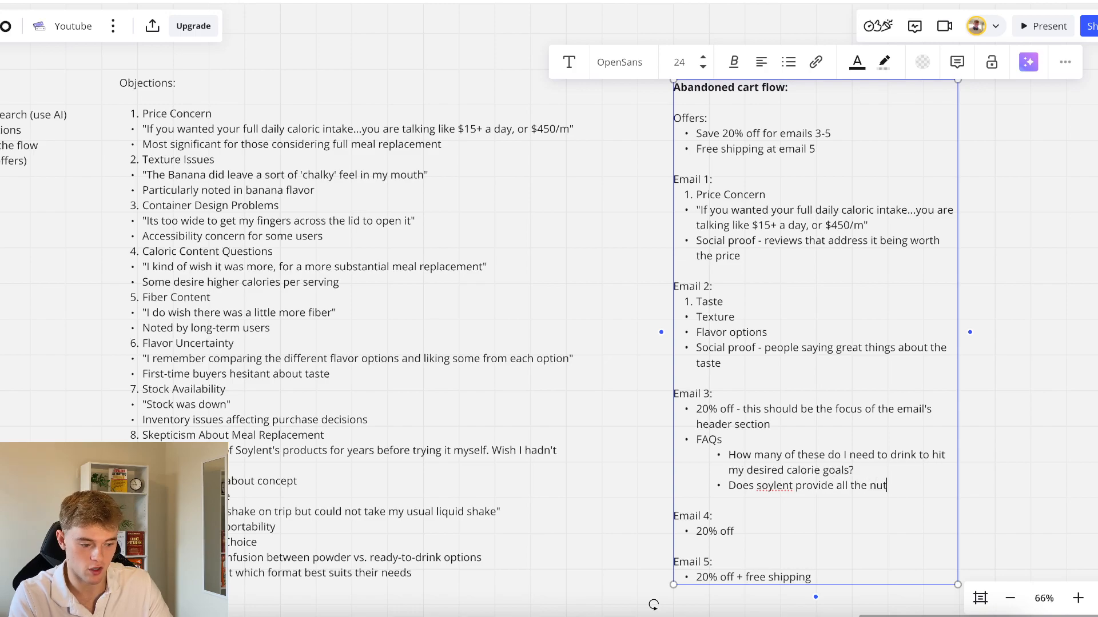
text(rients that I need?)
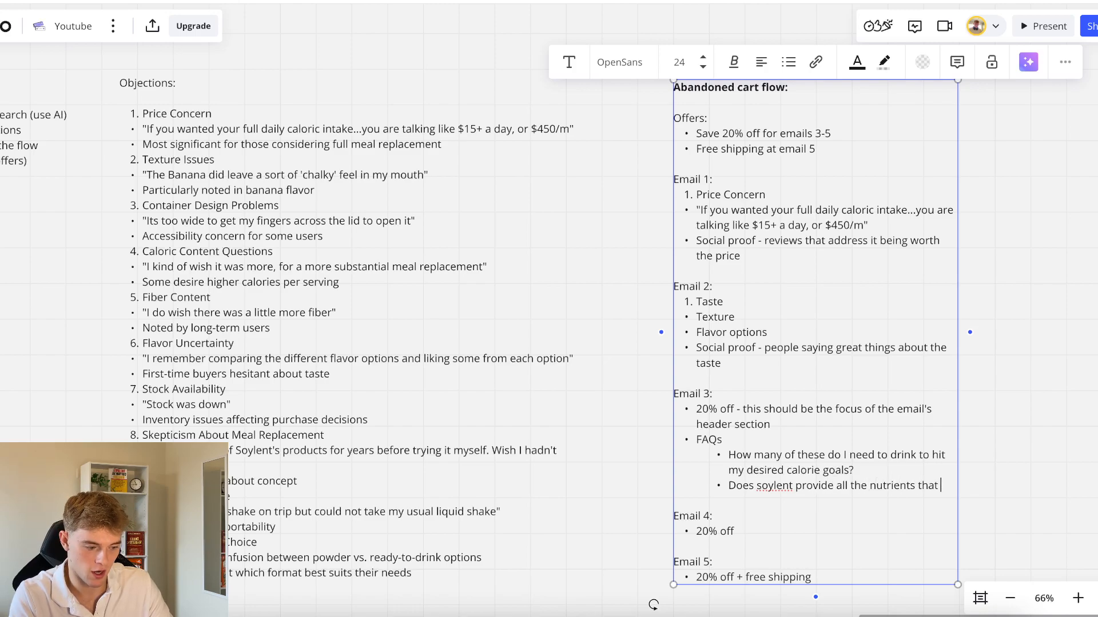
click(1011, 437)
Add an empty bullet below "20% off" in Email 4
scroll(715, 400, down, 3)
double_click(725, 423)
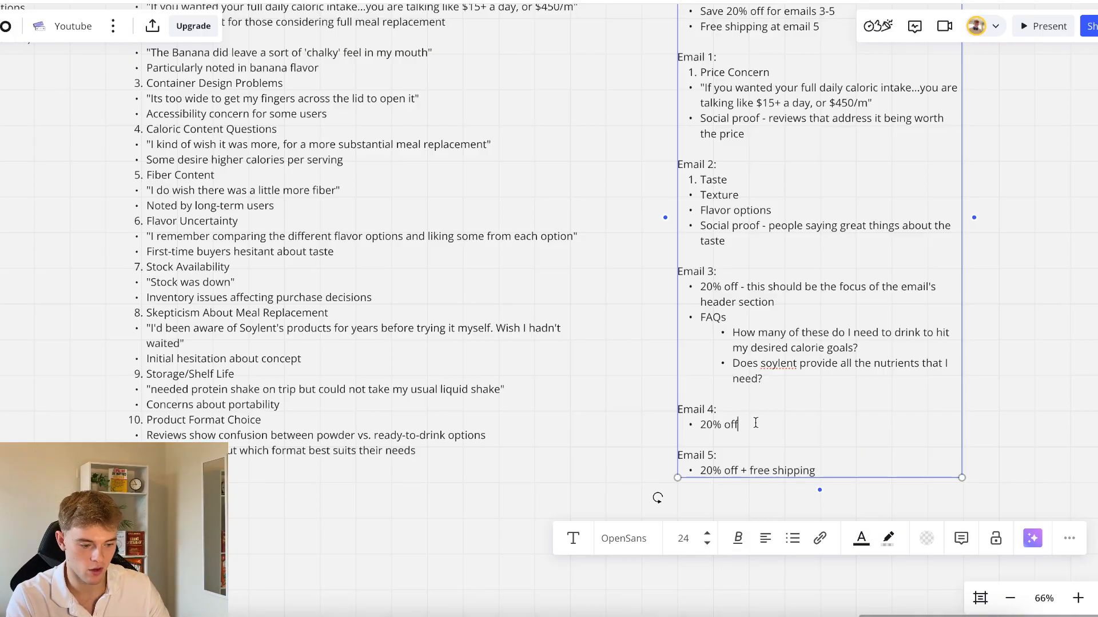
key(Return)
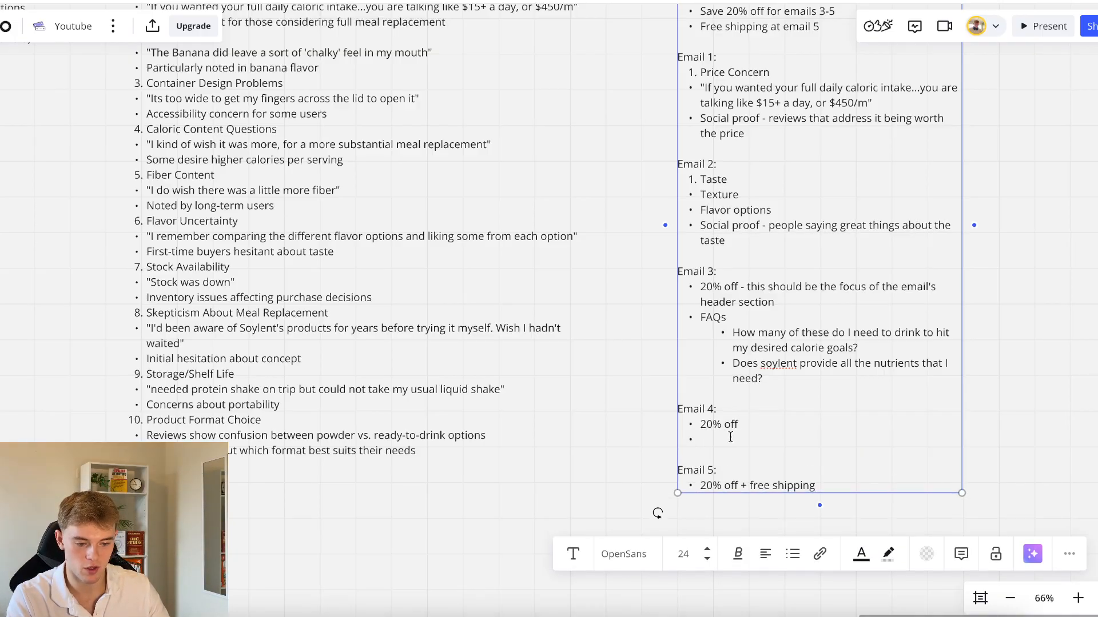
Read through the objections list for an Email 4 topic, focusing on Skepticism About Meal Replacement and its customer quote
click(345, 281)
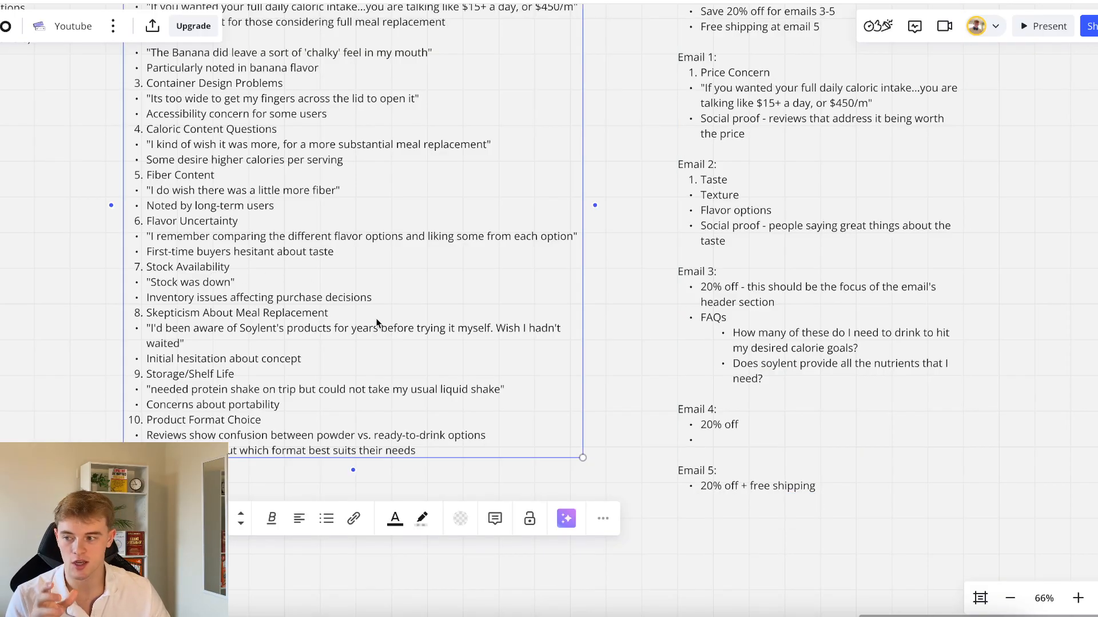
click(227, 298)
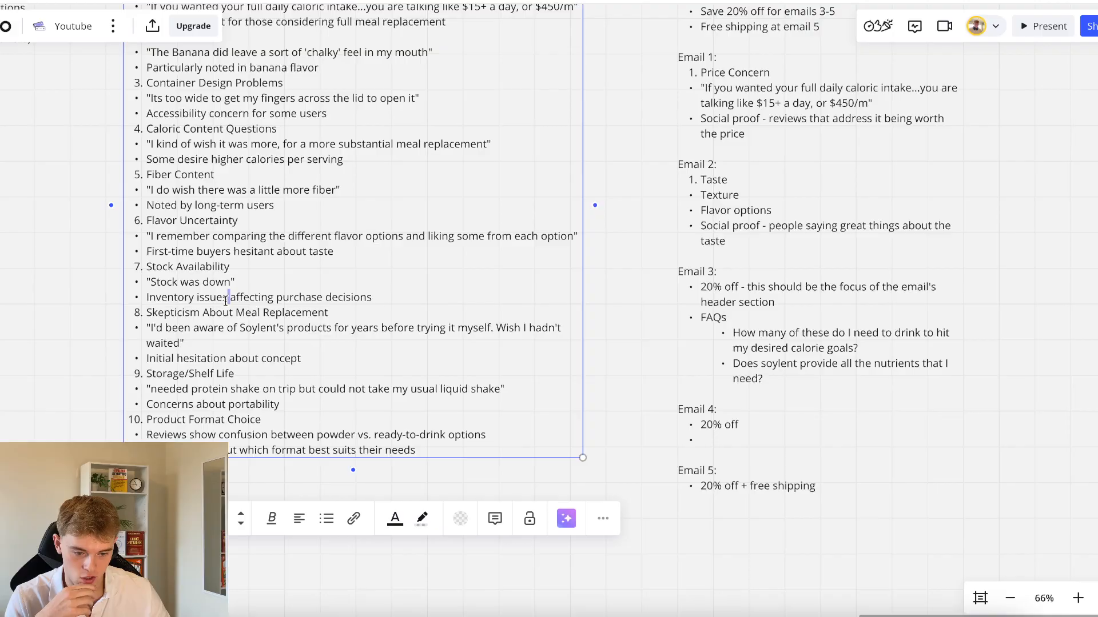
drag(171, 314, 290, 316)
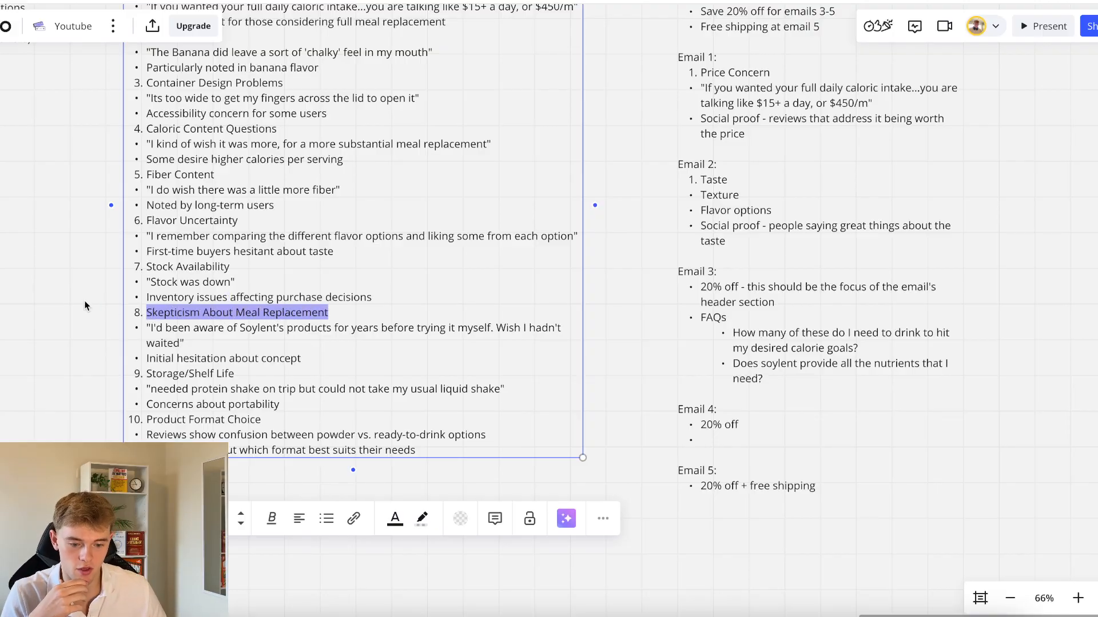
drag(151, 328, 184, 343)
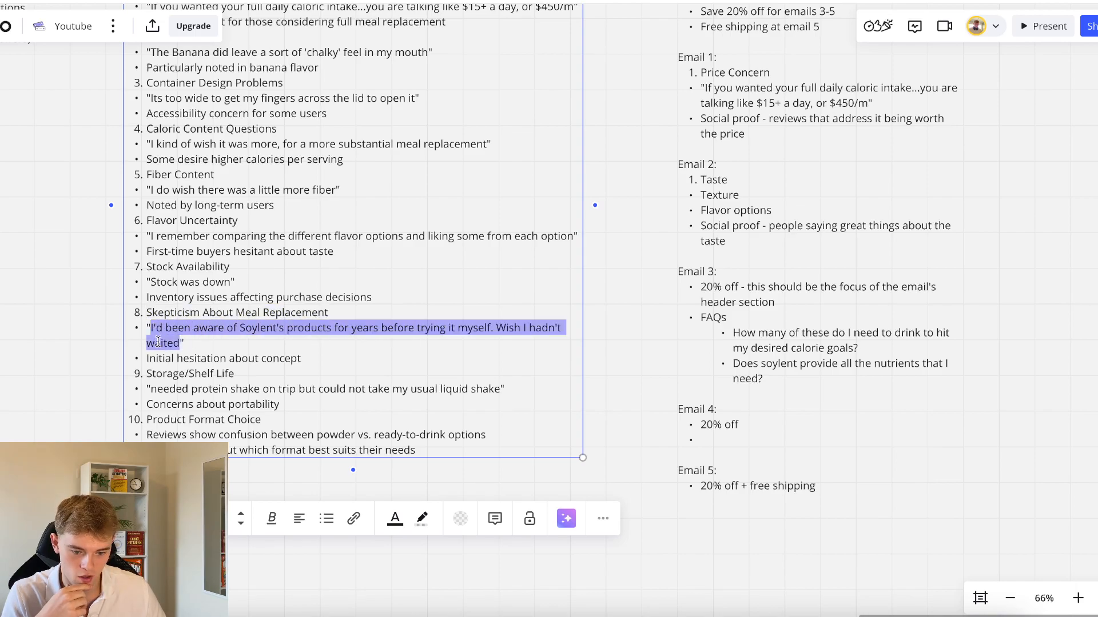
click(213, 343)
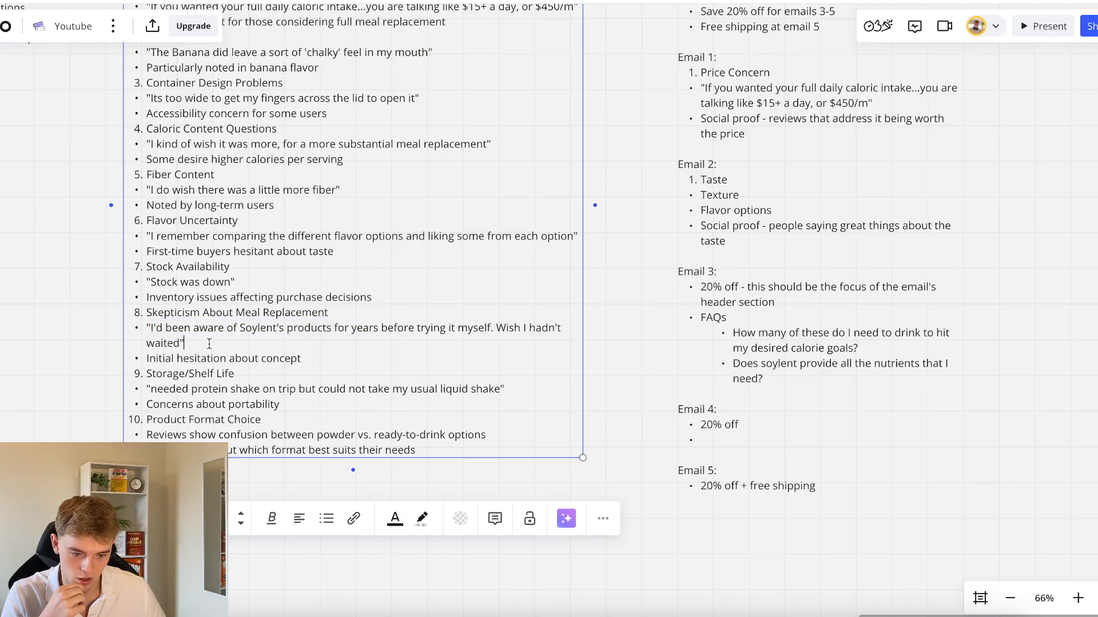
scroll(209, 343, down, 1)
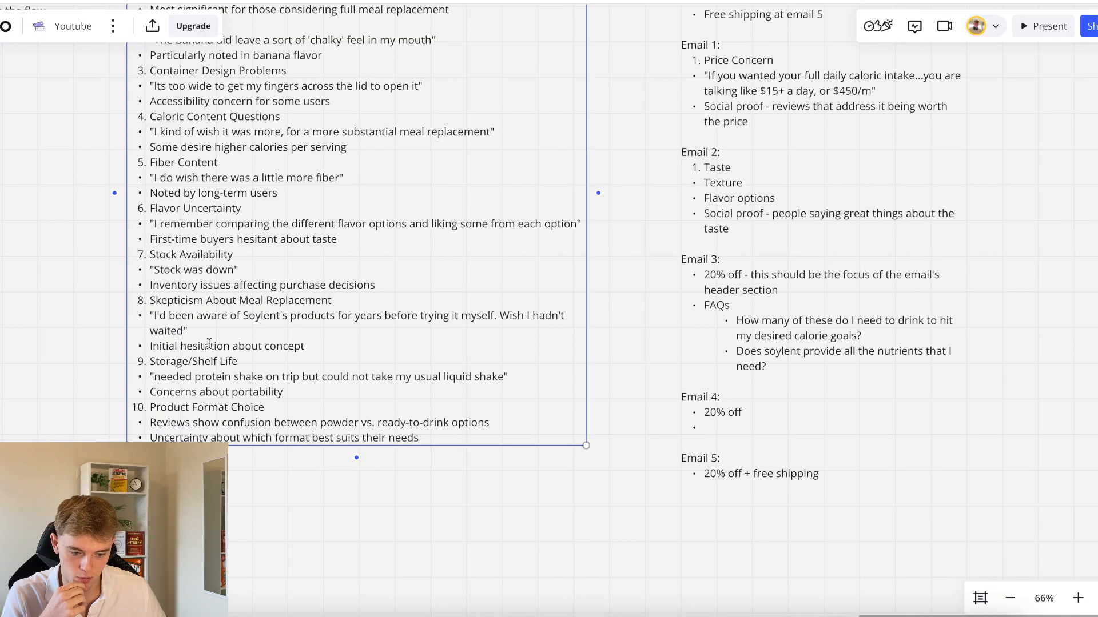
click(63, 328)
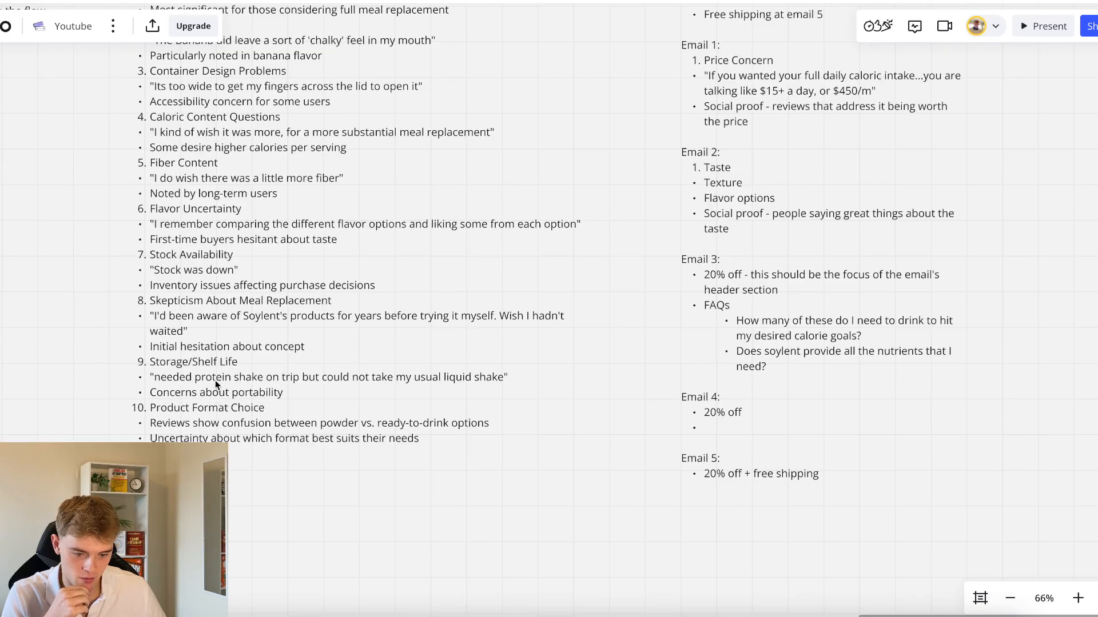
Fill the empty Email 4 bullet with "Skepticism over actually using a drink as a meal replacement"
double_click(729, 426)
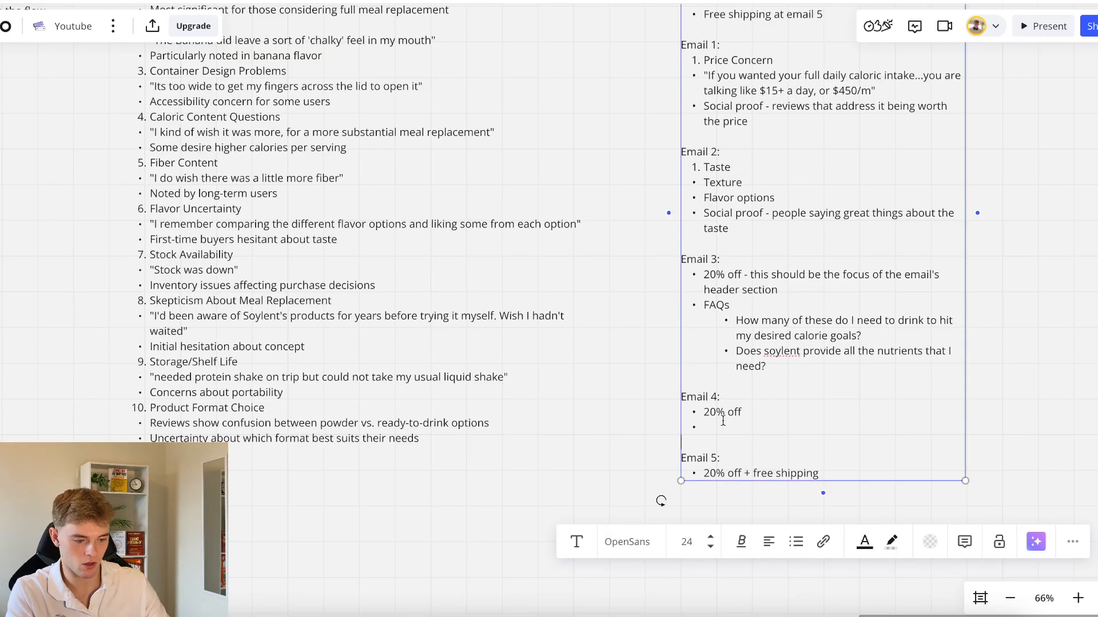
text(Skeptici)
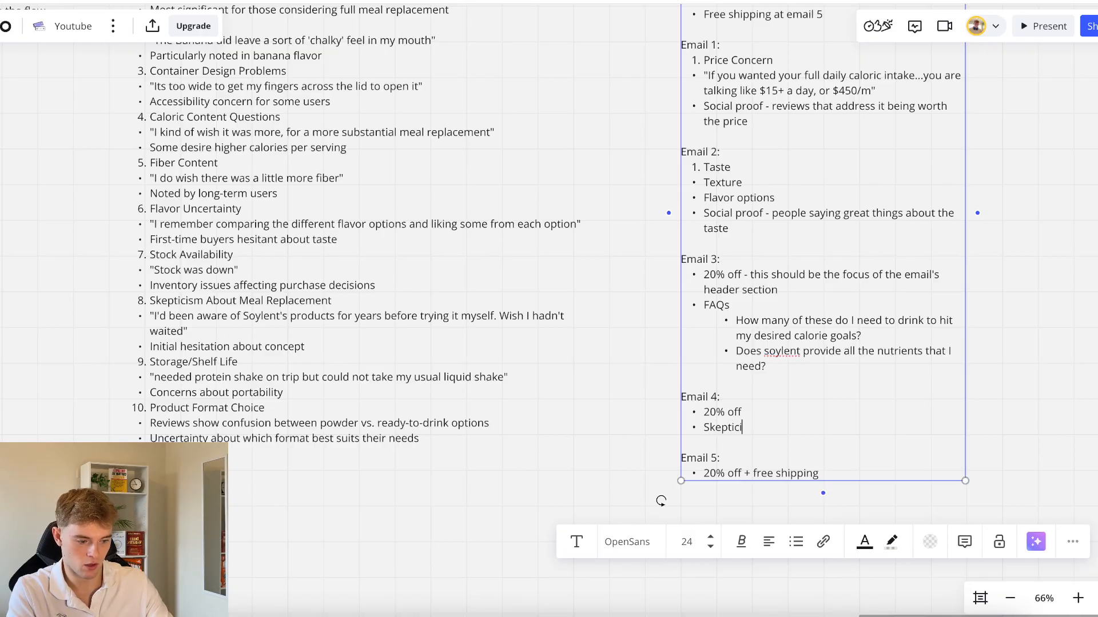
text(sm over )
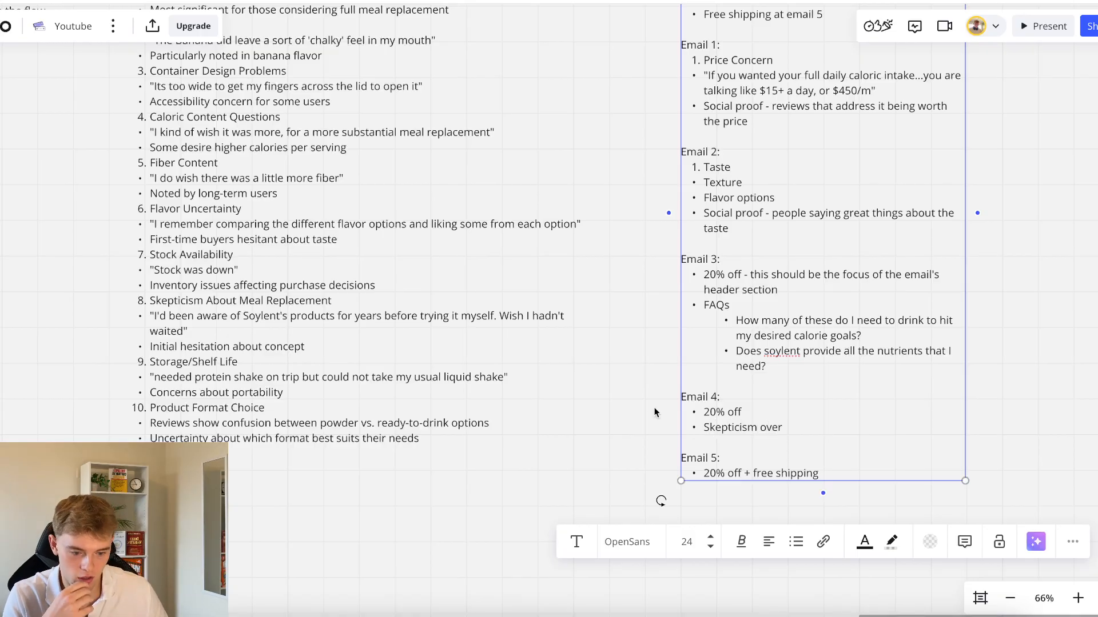
text(actually using)
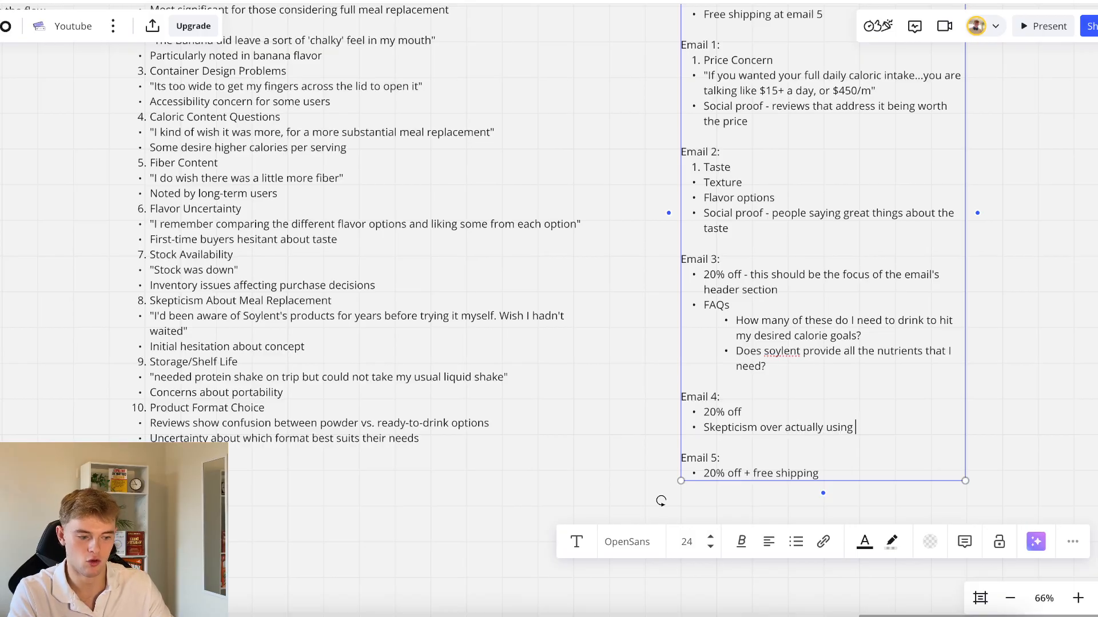
text( a drink )
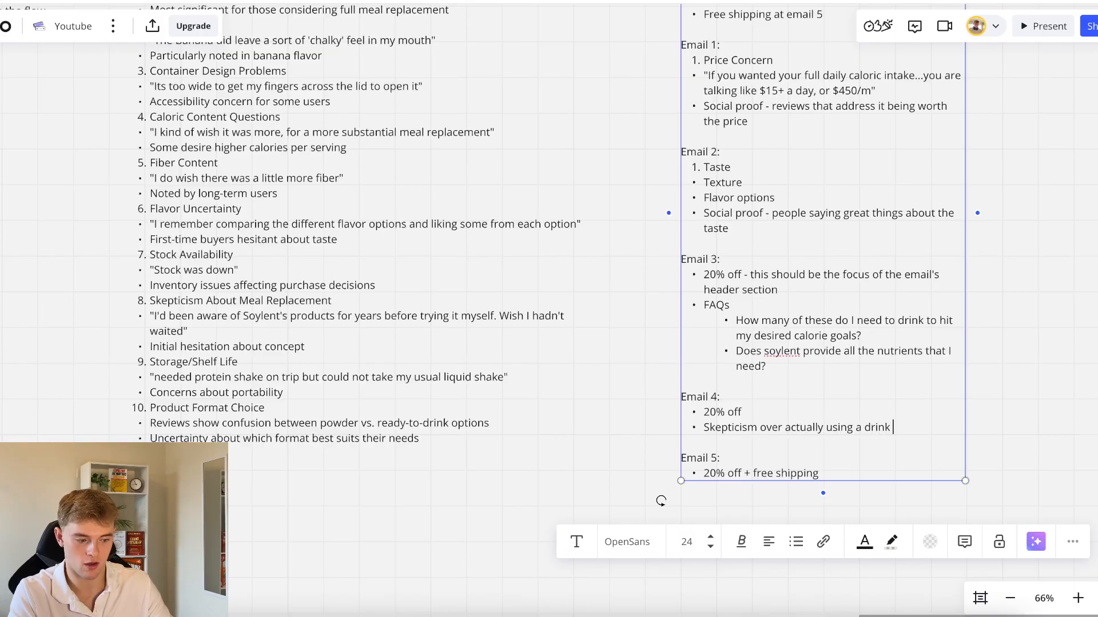
text(as a meal replac)
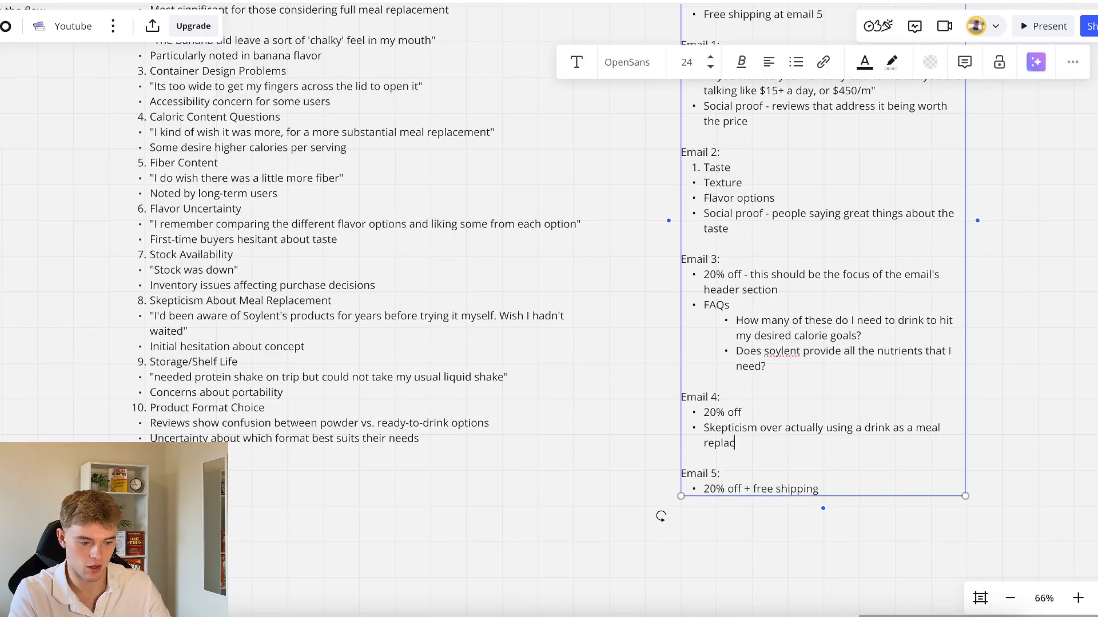
text(ement)
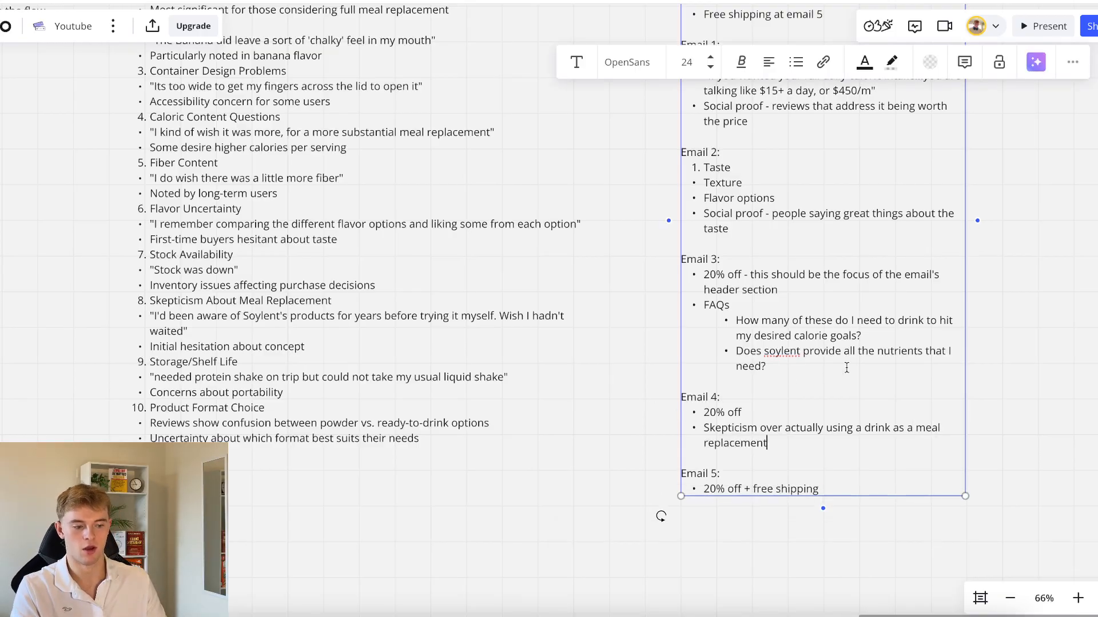
Extend the Email 5 offer bullet to read "20% off + free shipping -- main focus of the email"
triple_click(730, 488)
click(830, 489)
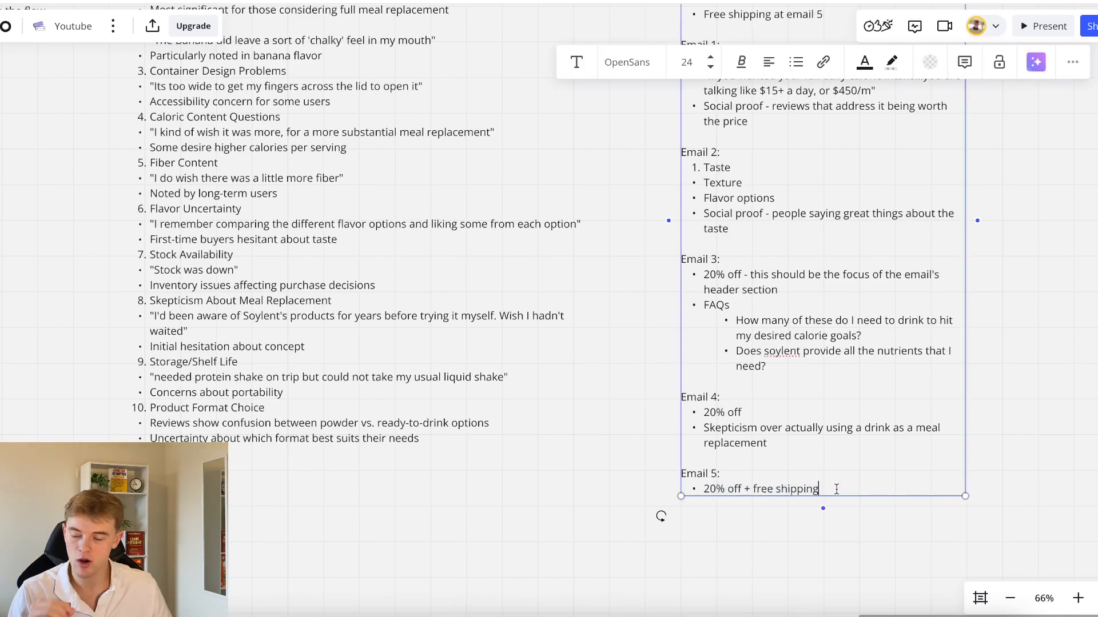
text(--)
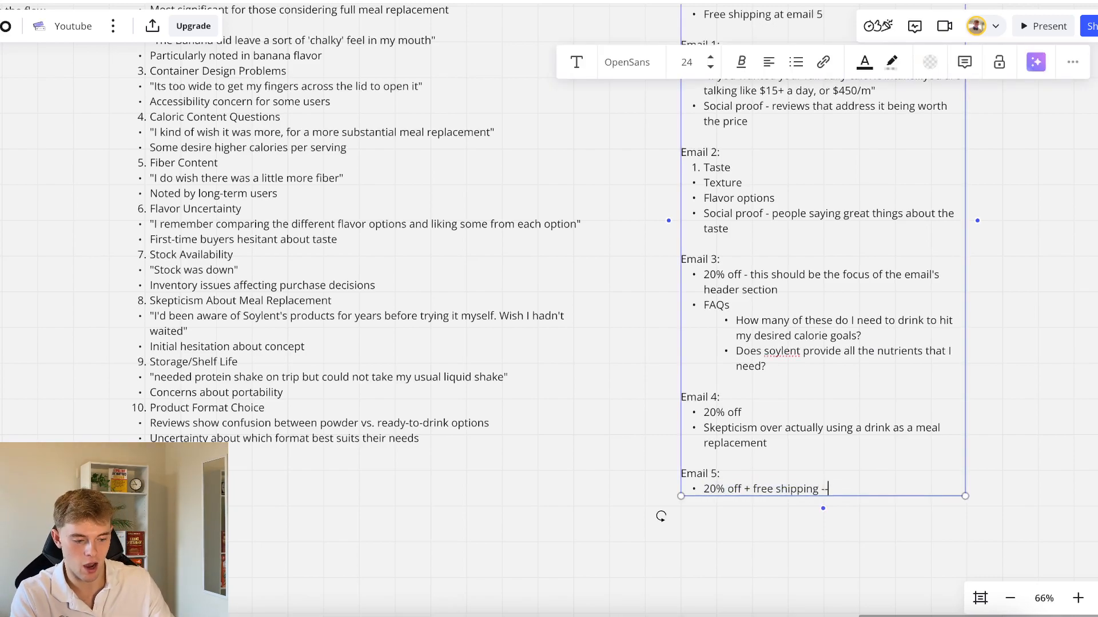
text( mai)
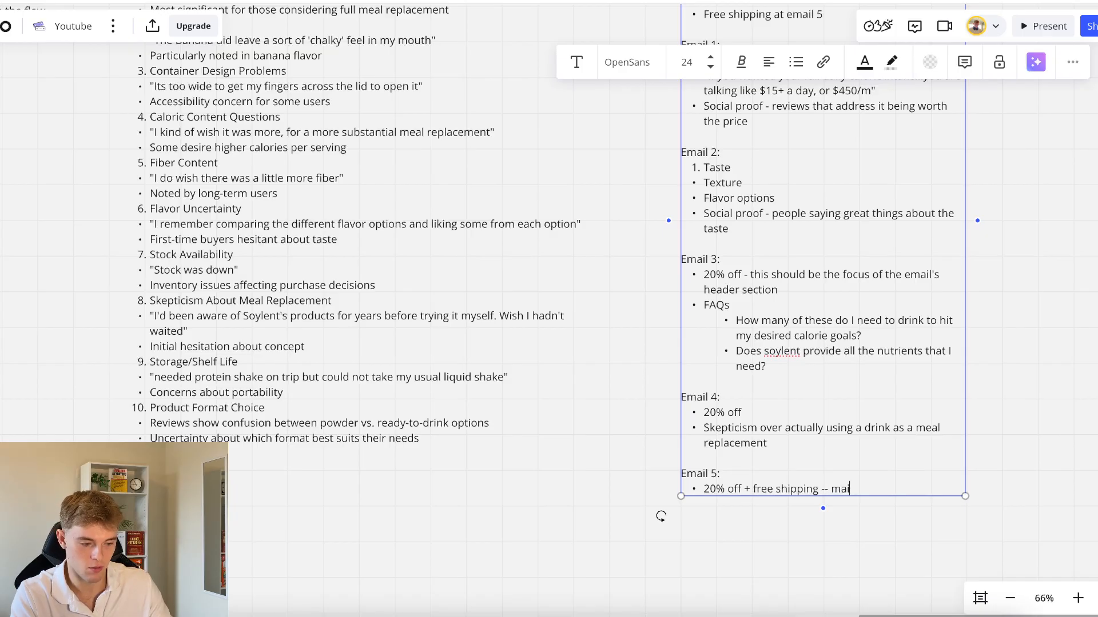
text(n focus of the email)
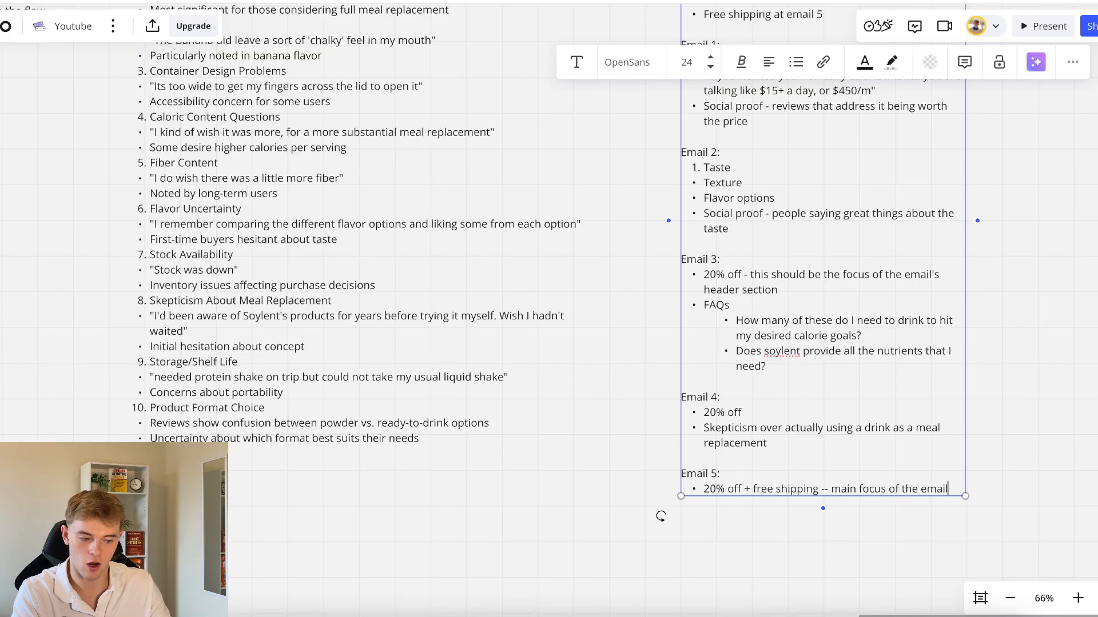
Add a "Social proof" bullet below the 20% off + free shipping line in Email 5
key(Return)
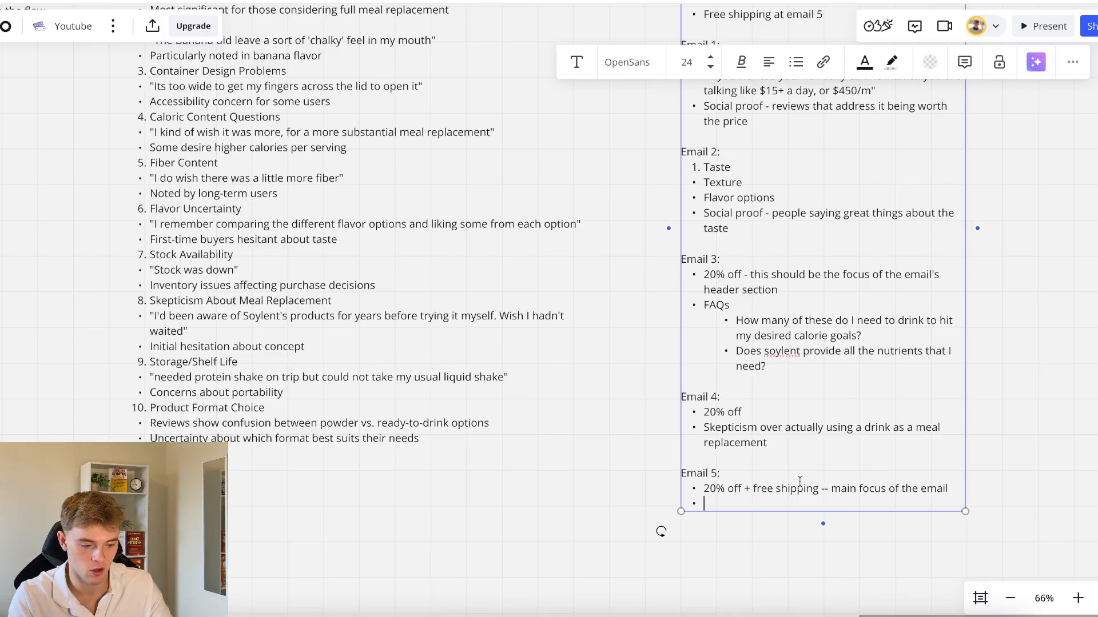
text(Soci)
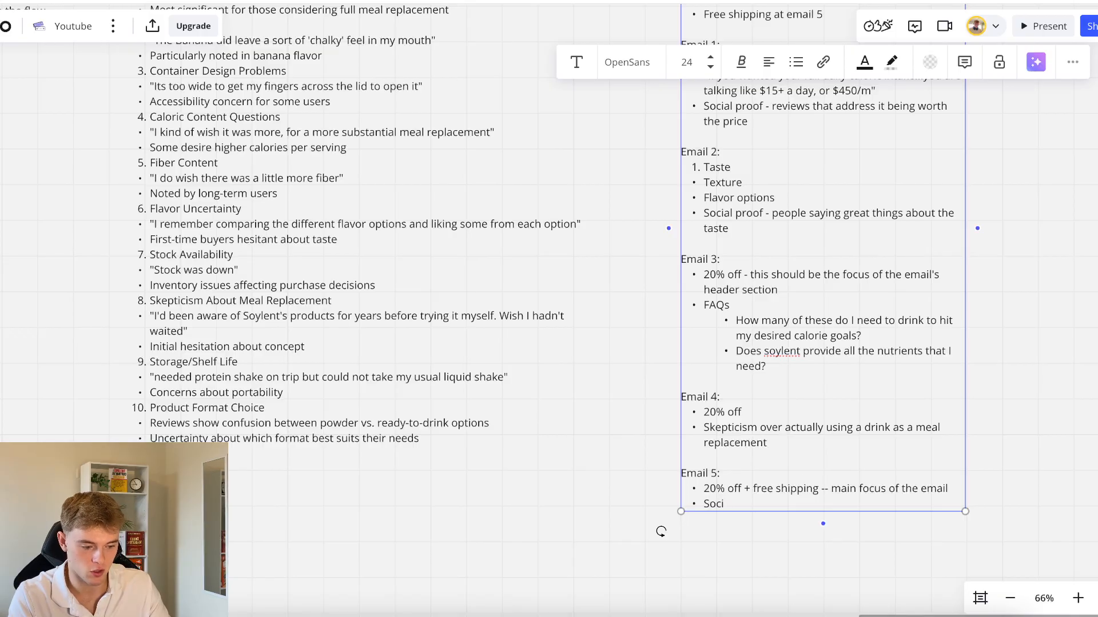
text(al proof)
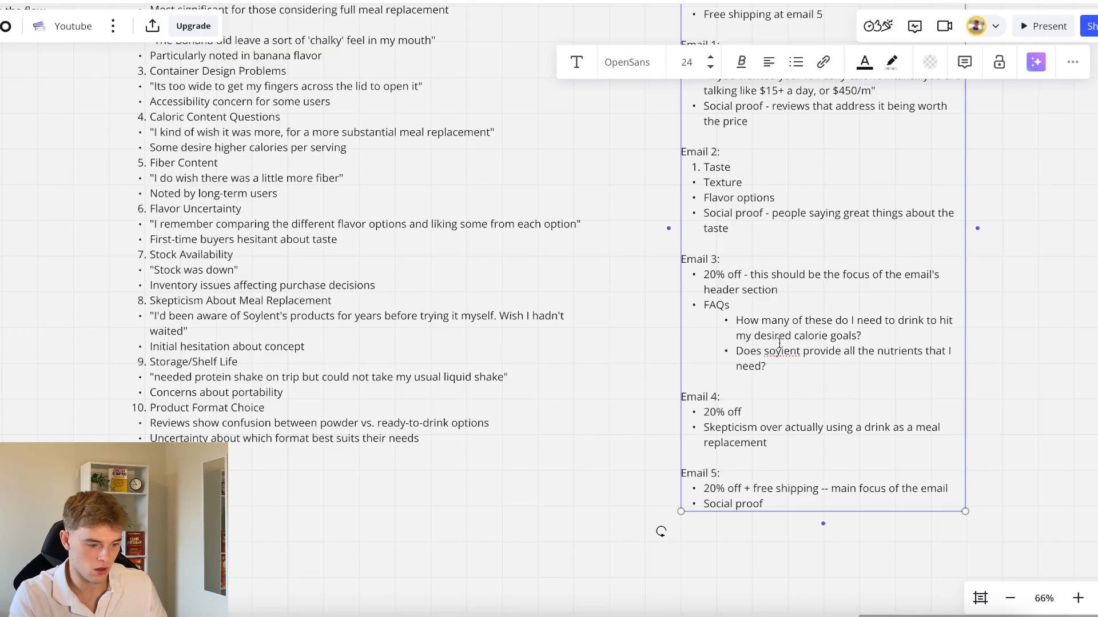
click(1023, 364)
Add a "Social proof" bullet below the meal replacement skepticism point in Email 4
double_click(787, 428)
key(Down)
key(Return)
text(Social proof)
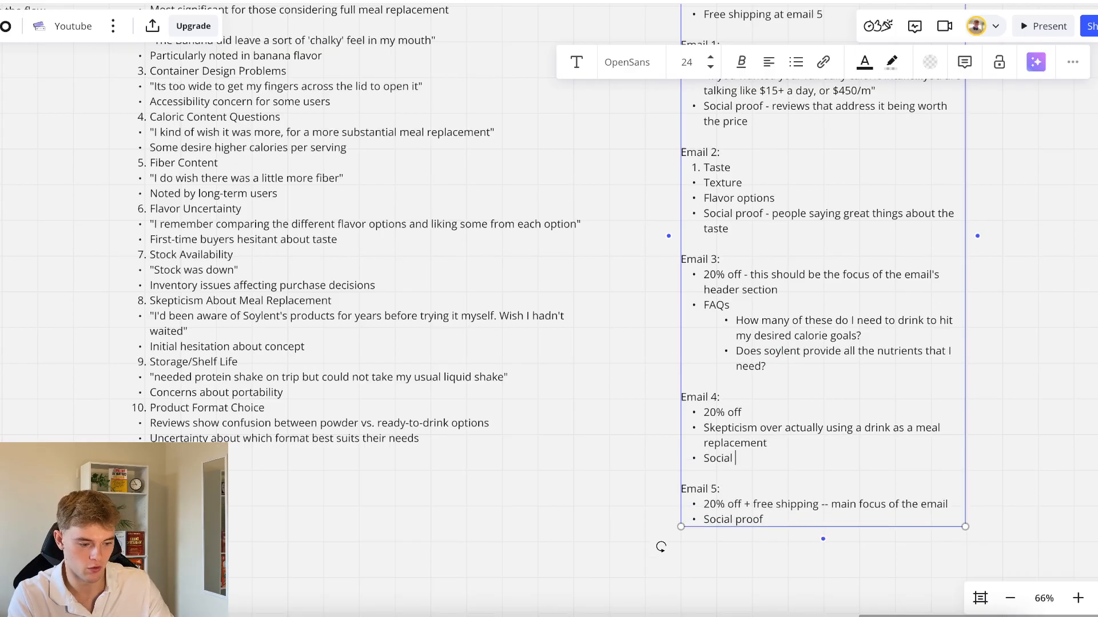
Extend Email 4's social proof bullet with " - " and the copied customer quote "I'd been aware of Soylent's products for years before trying it myself. Wish I hadn't waited"
click(229, 272)
double_click(159, 317)
click(159, 316)
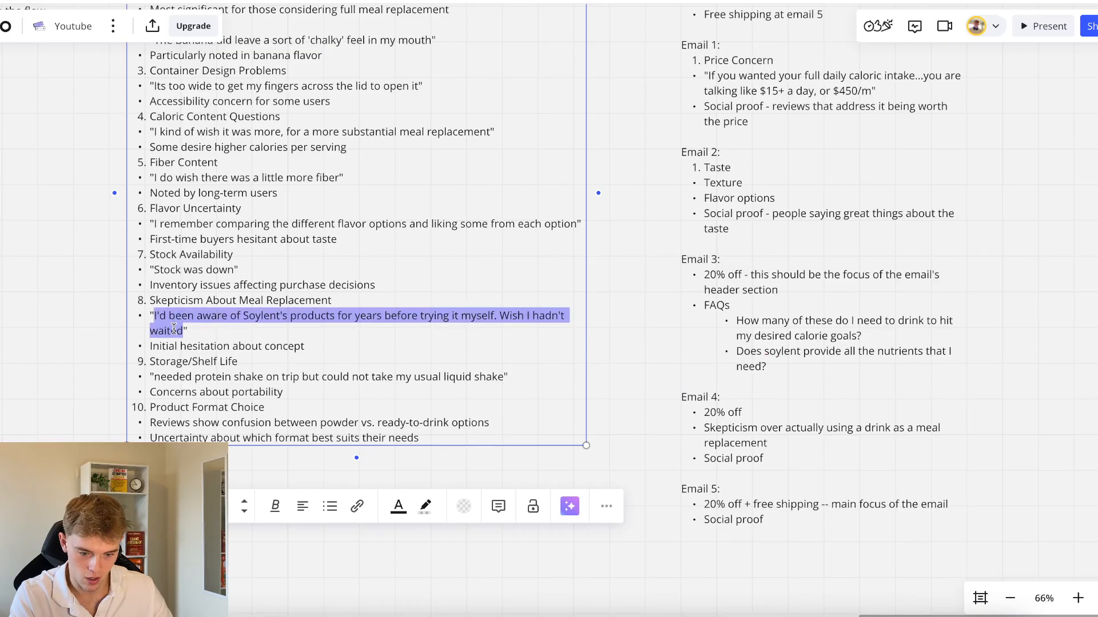
double_click(775, 460)
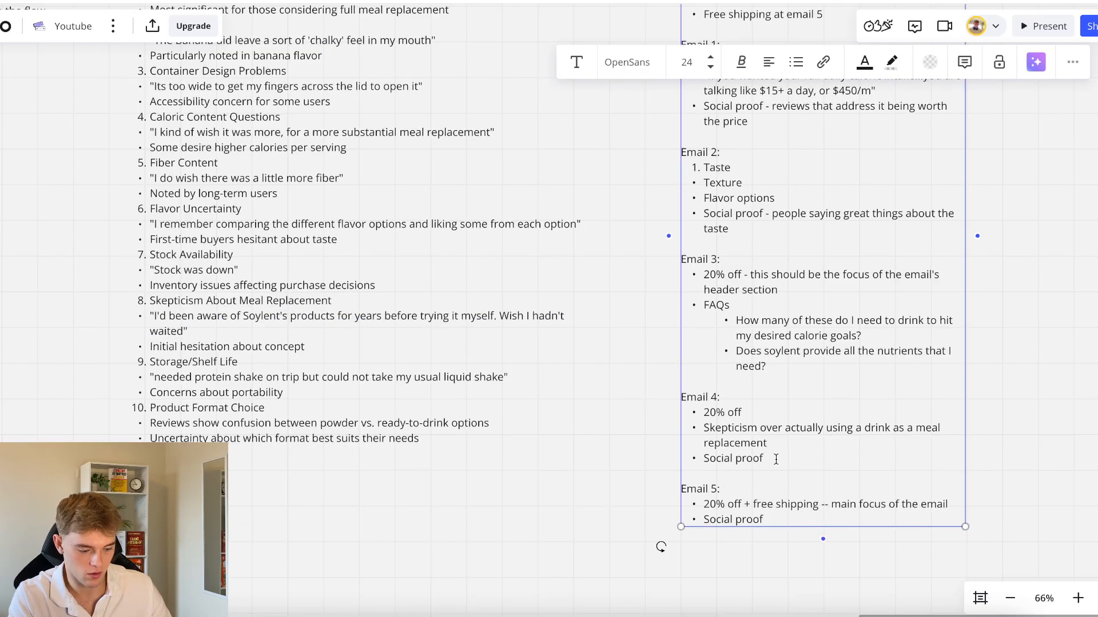
text(- I'd been aware of Soylent's products for years before trying it myself. Wish I hadn't waited)
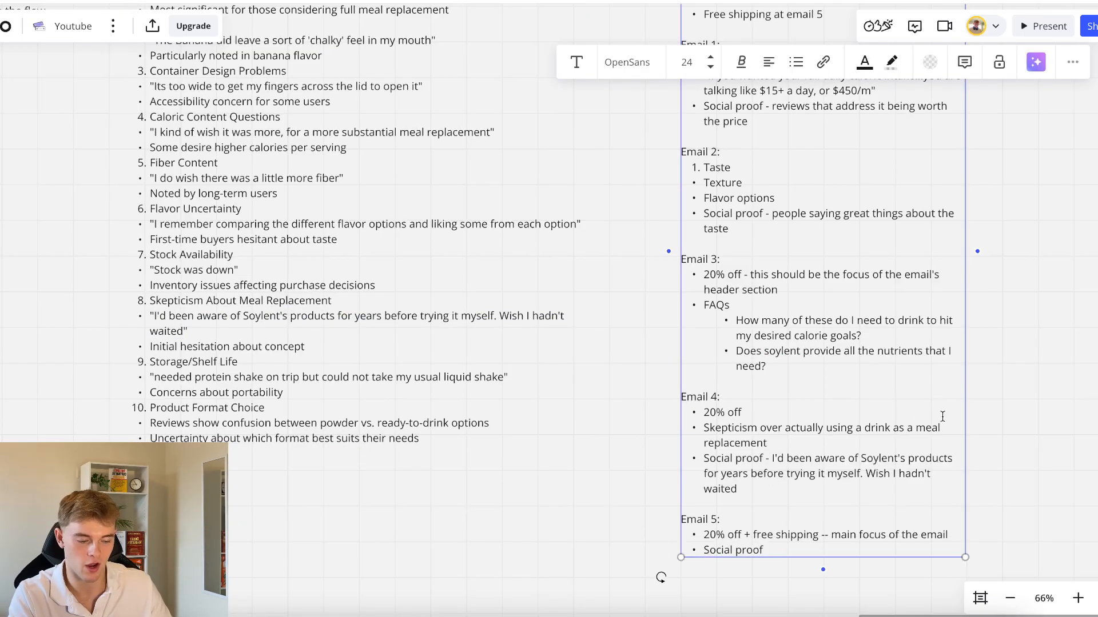
click(1029, 428)
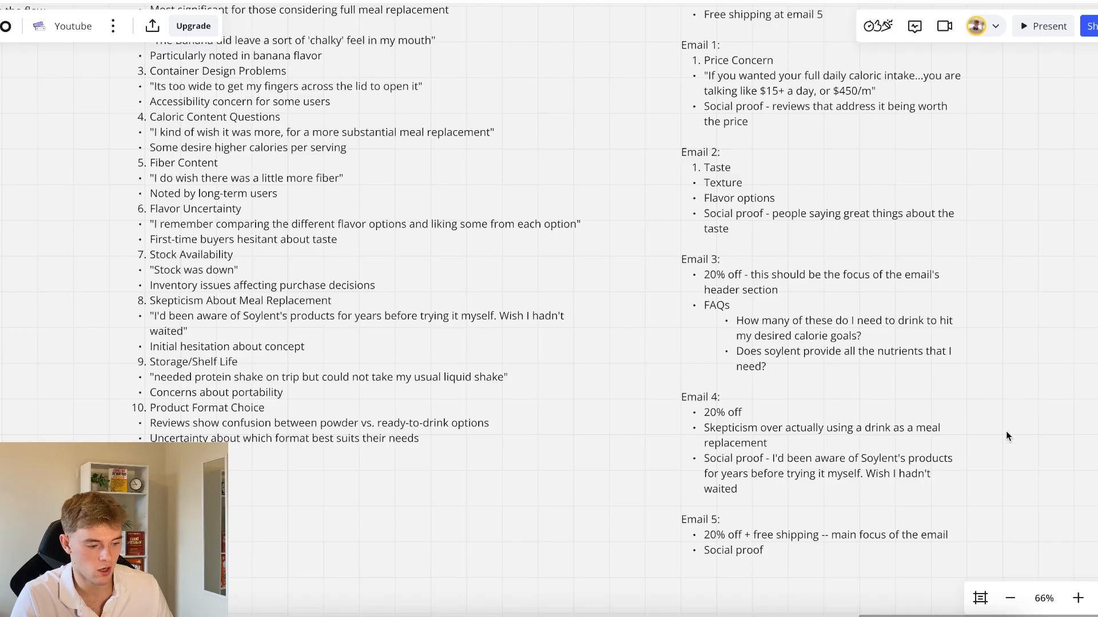
Review the abandoned cart flow plan from its offers down through the first emails
scroll(958, 412, right, 5)
scroll(959, 413, up, 3)
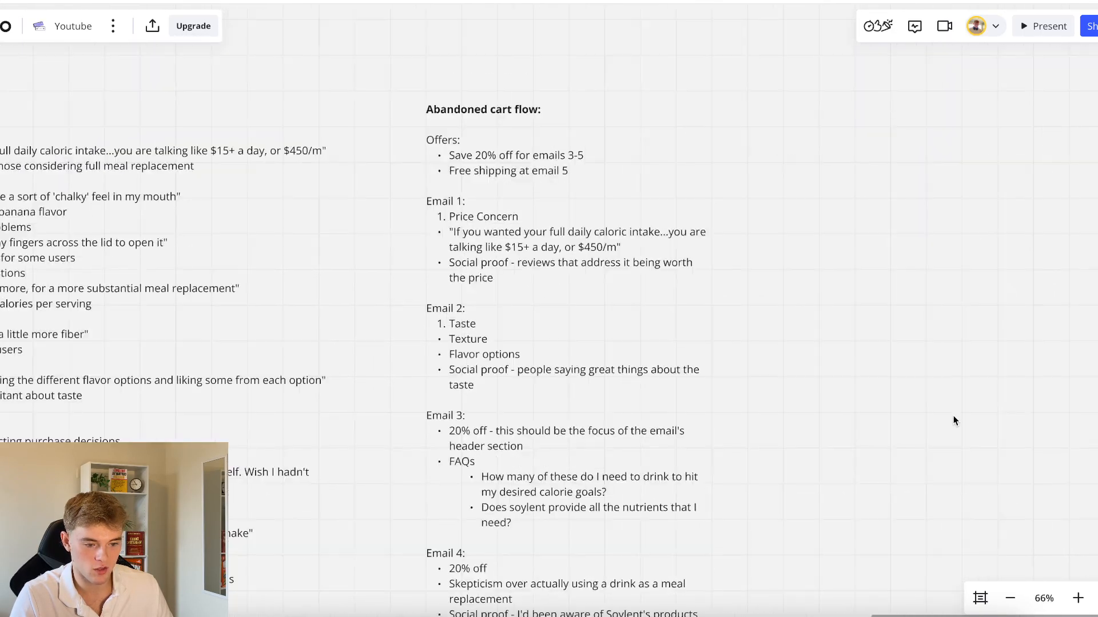
scroll(503, 228, up, 5)
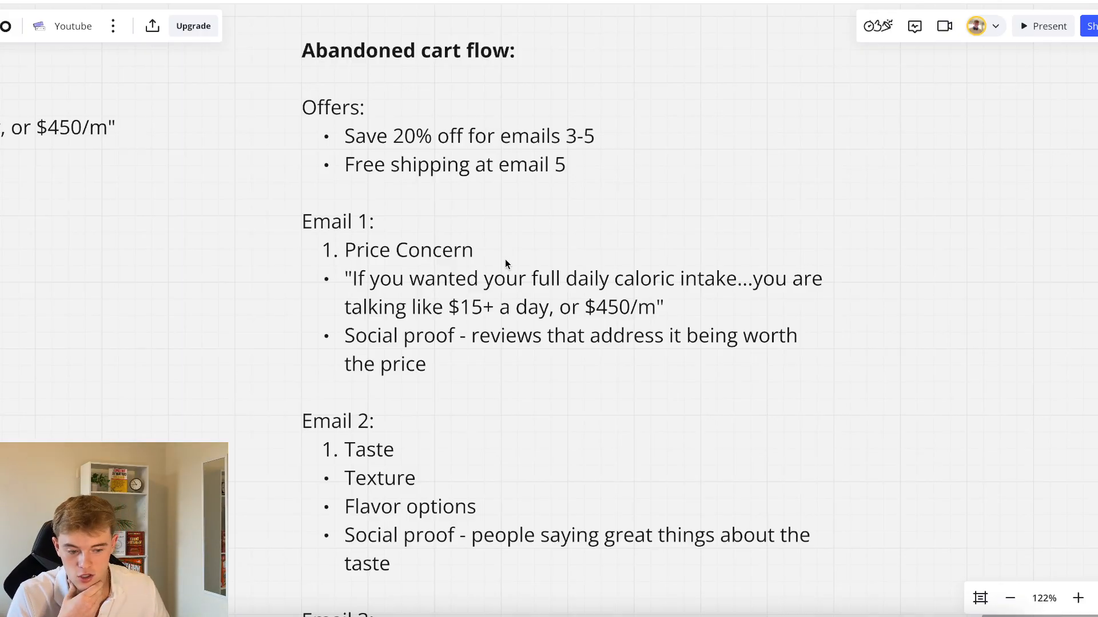
scroll(505, 259, down, 3)
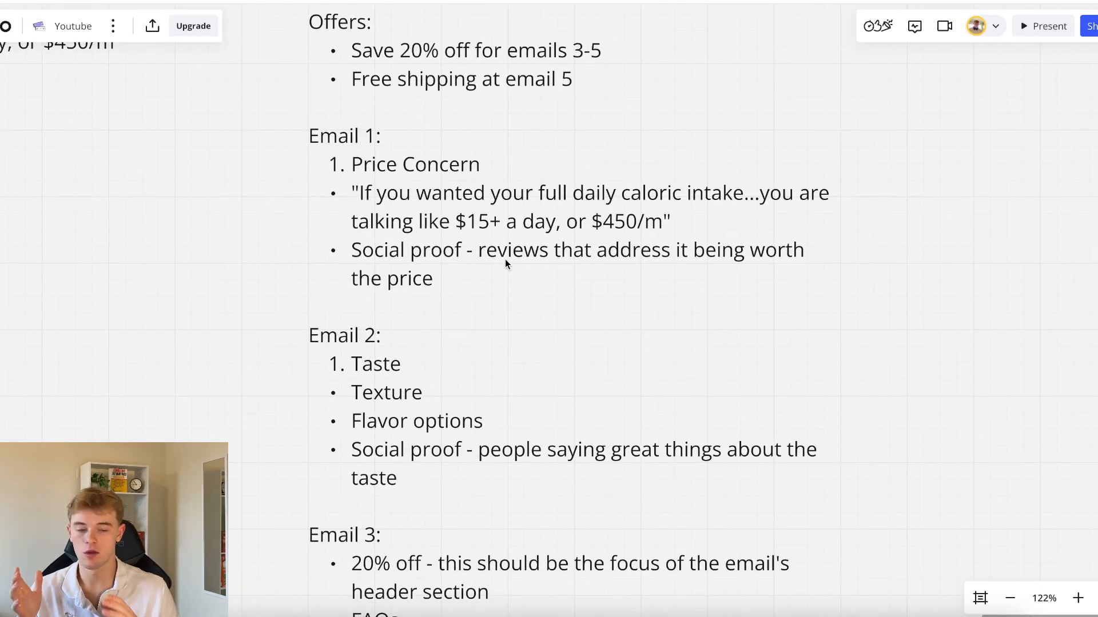